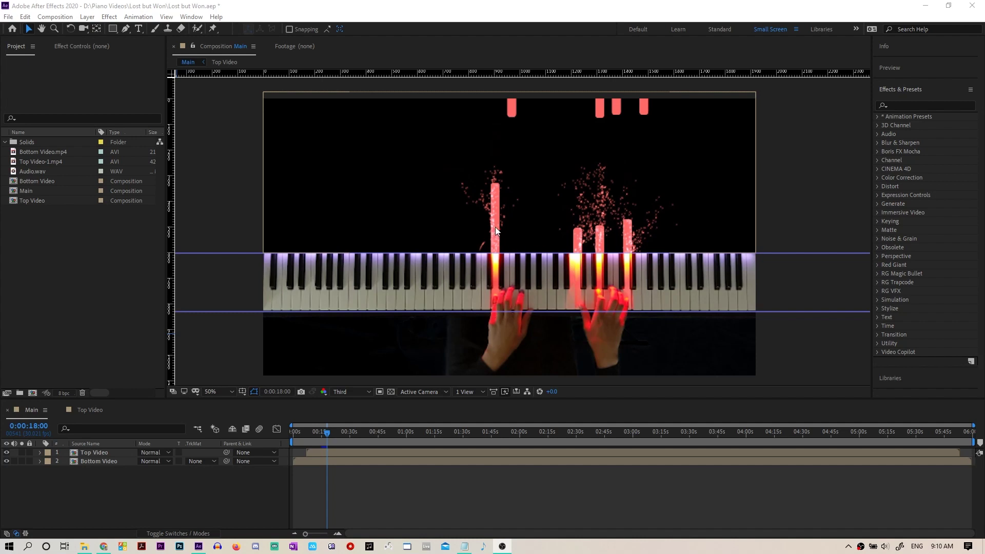
Step: Open the Top Video precomp to show its piano-roll falling-notes footage
{"action": "double_click", "coordinate": [86, 454]}
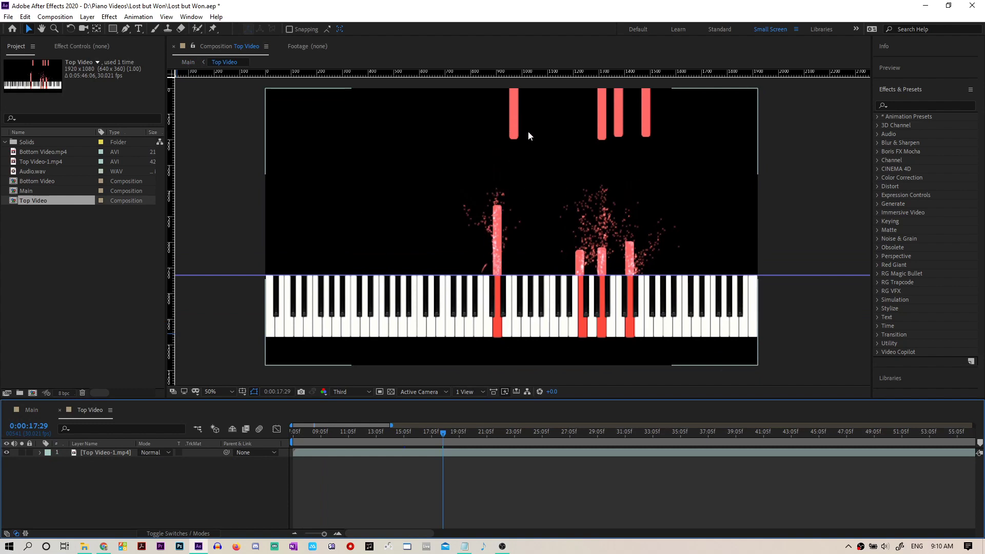
{"action": "left_click", "coordinate": [85, 547]}
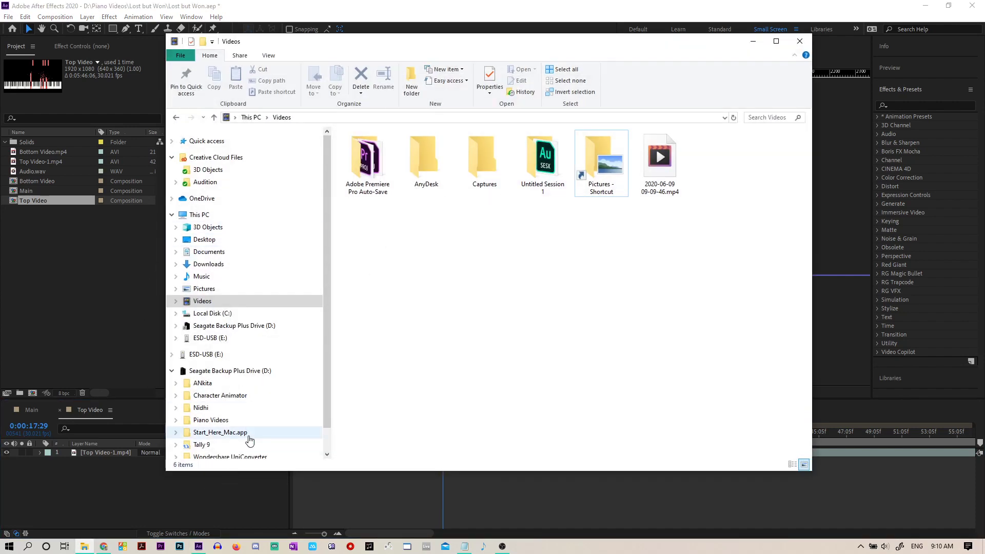
{"action": "left_click", "coordinate": [230, 420]}
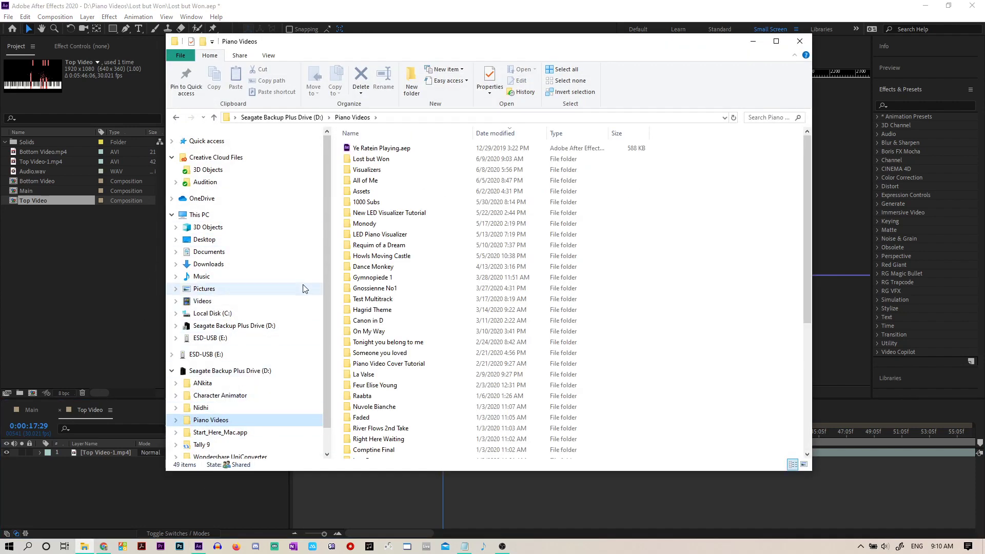
{"action": "double_click", "coordinate": [370, 159]}
{"action": "left_click", "coordinate": [378, 181]}
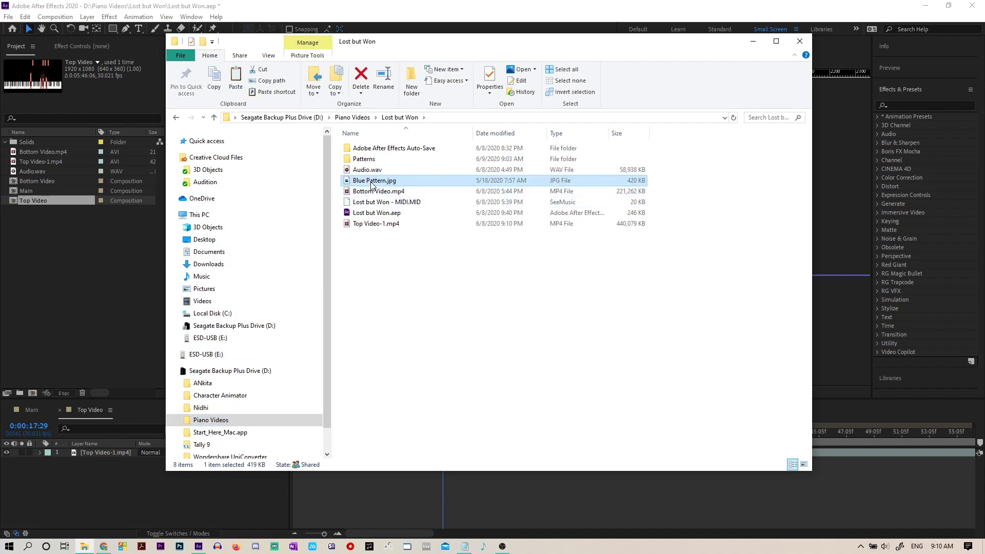
{"action": "double_click", "coordinate": [372, 183]}
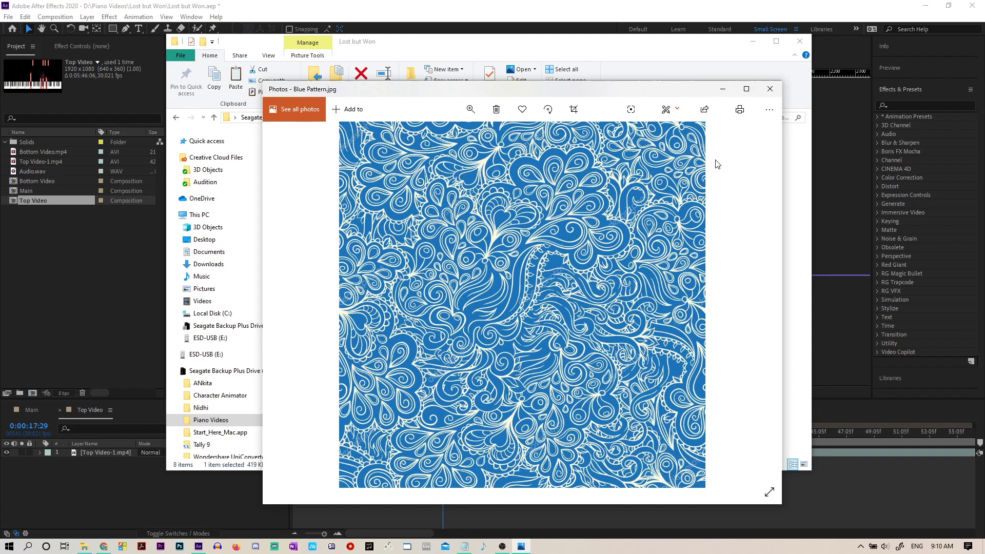
{"action": "key", "text": "alt+Tab"}
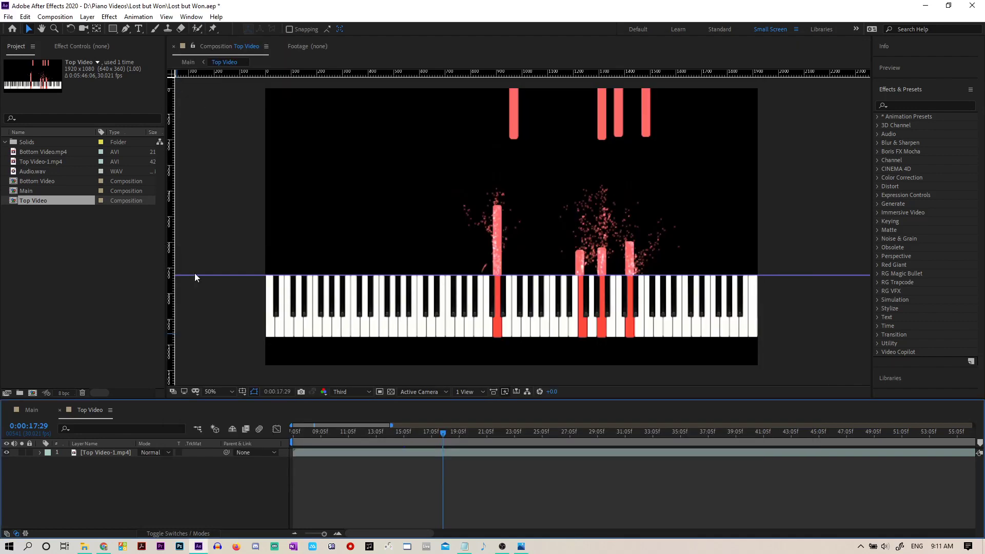
{"action": "key", "text": "period"}
{"action": "key", "text": "period"}
{"action": "key", "text": "period"}
{"action": "key", "text": "period"}
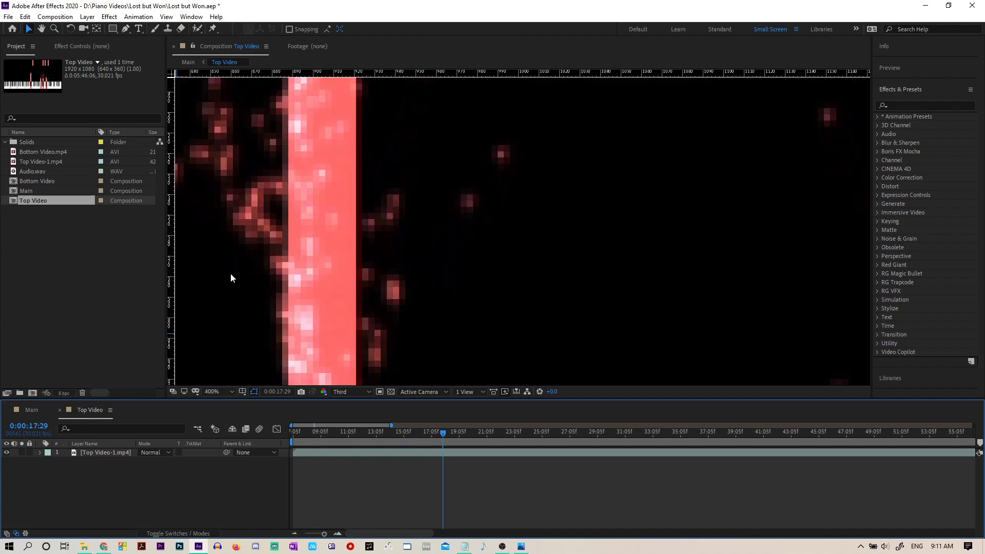
{"action": "left_click_drag", "start_coordinate": [209, 309], "coordinate": [488, 165]}
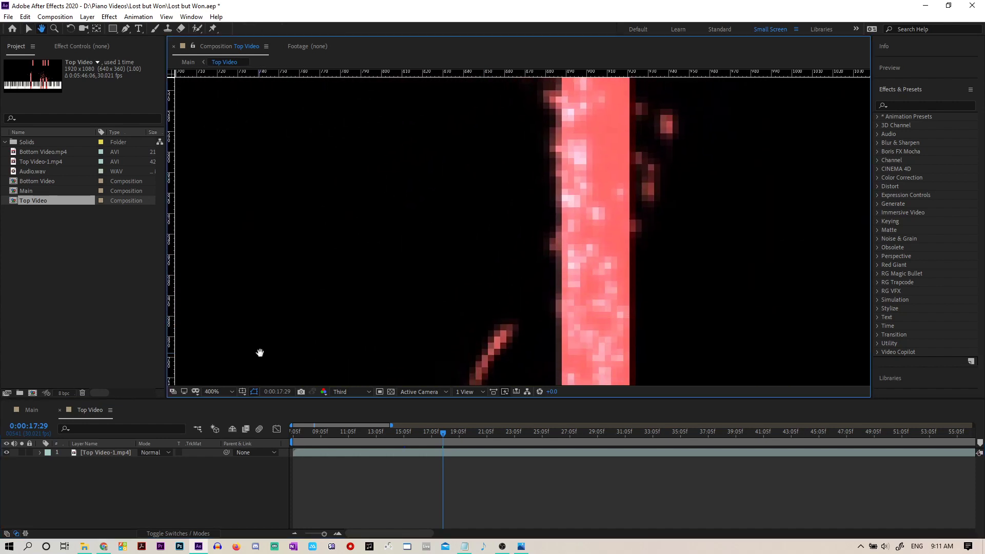
{"action": "left_click_drag", "start_coordinate": [261, 347], "coordinate": [515, 195]}
{"action": "left_click_drag", "start_coordinate": [229, 346], "coordinate": [510, 324]}
{"action": "left_click_drag", "start_coordinate": [255, 324], "coordinate": [487, 310]}
{"action": "left_click_drag", "start_coordinate": [262, 306], "coordinate": [462, 333]}
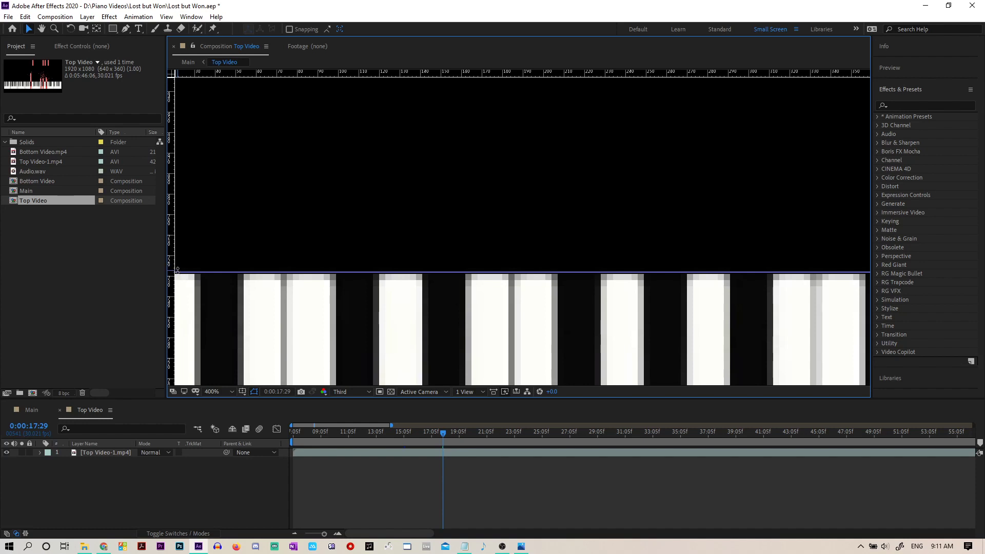
{"action": "key", "text": "period"}
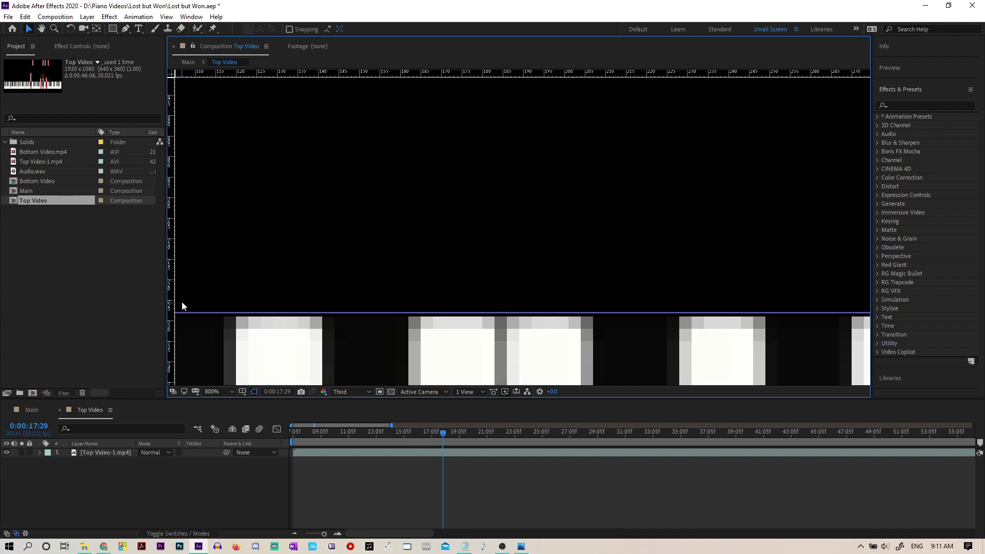
{"action": "left_click", "coordinate": [216, 296]}
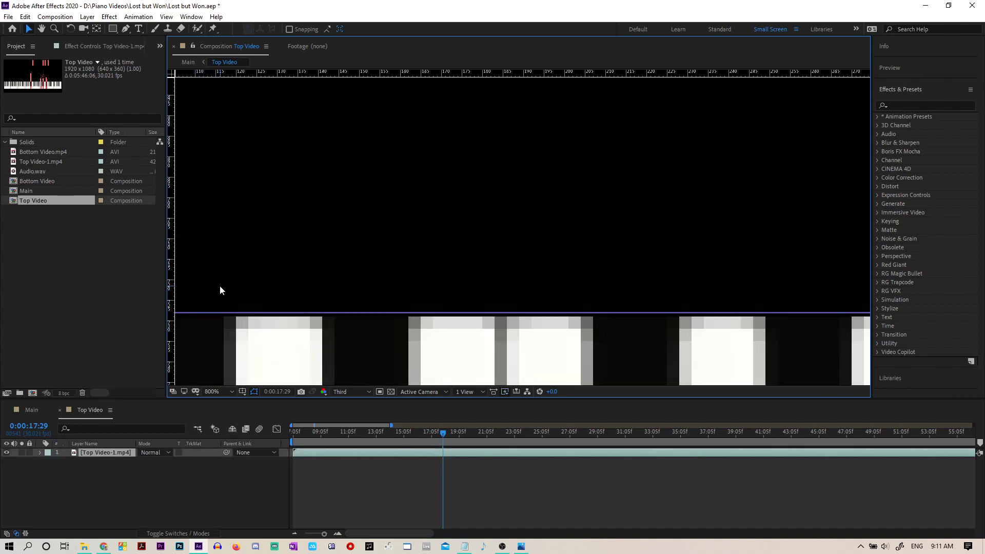
{"action": "left_click_drag", "start_coordinate": [280, 349], "coordinate": [374, 292]}
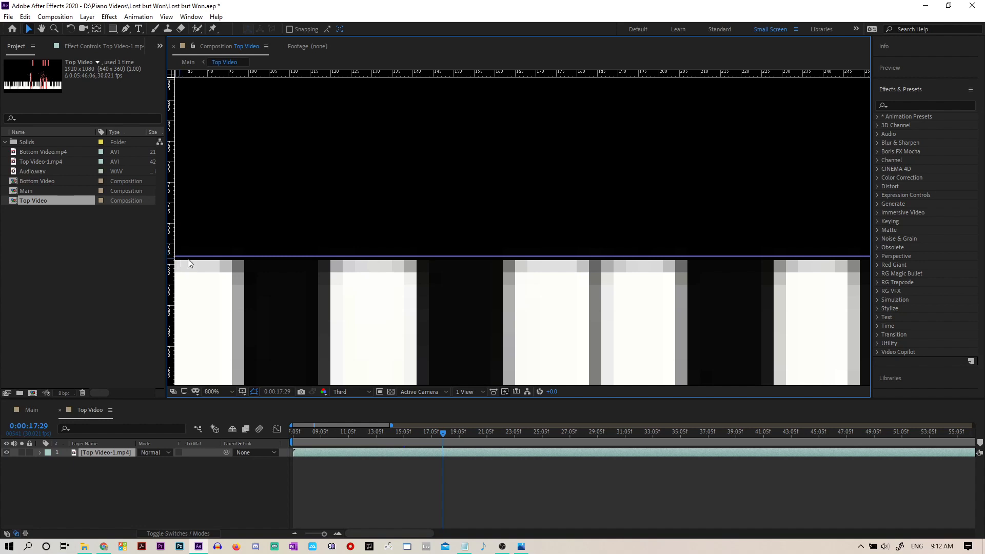
{"action": "scroll", "coordinate": [297, 226], "scroll_direction": "down", "scroll_amount": 12}
{"action": "scroll", "coordinate": [297, 225], "scroll_direction": "up", "scroll_amount": 4}
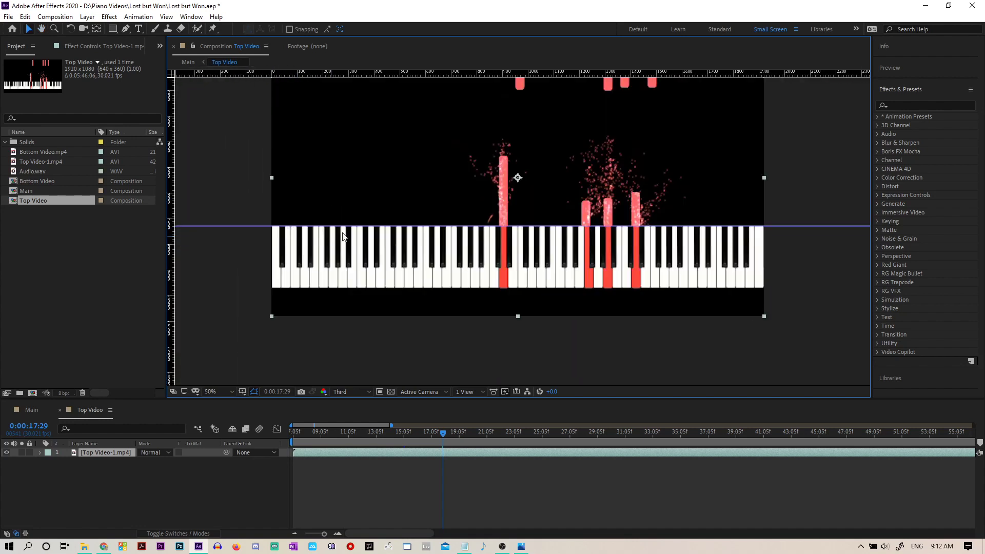
{"action": "left_click_drag", "start_coordinate": [352, 235], "coordinate": [357, 291]}
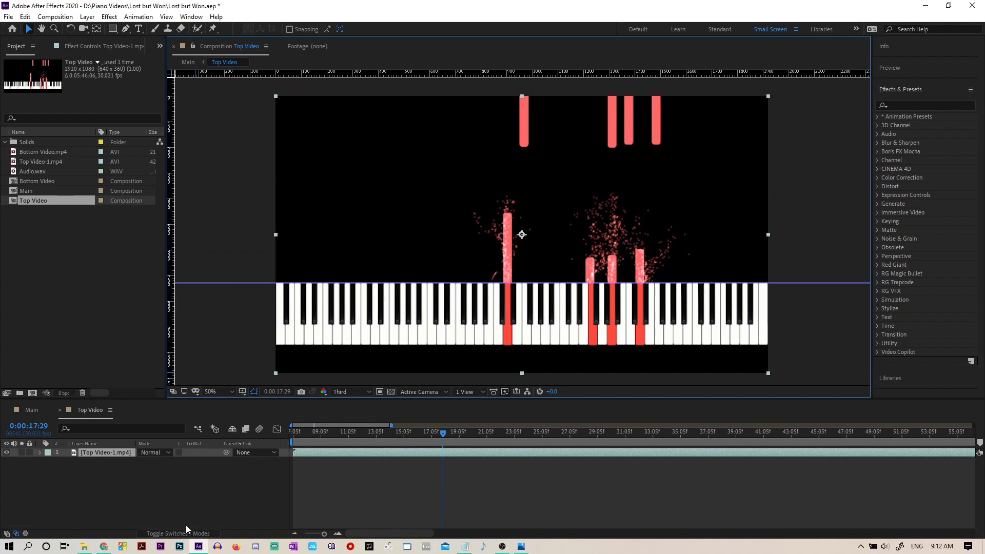
Step: Note the 1920 x 728 px texture size in Notepad and launch Photoshop
{"action": "left_click", "coordinate": [464, 545]}
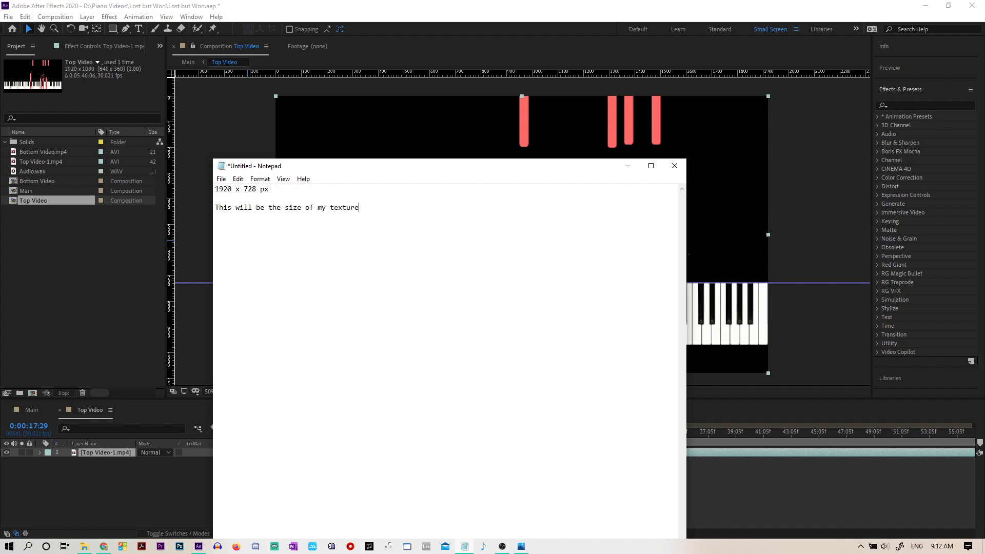
{"action": "left_click", "coordinate": [179, 547]}
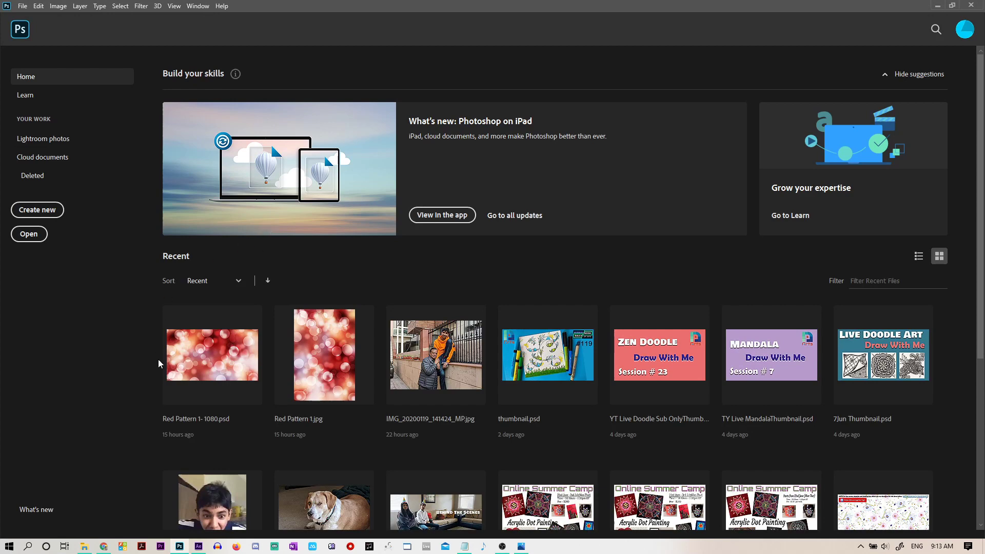
Step: Create a new Photoshop document sized 1920 x 728 px
{"action": "left_click", "coordinate": [49, 212]}
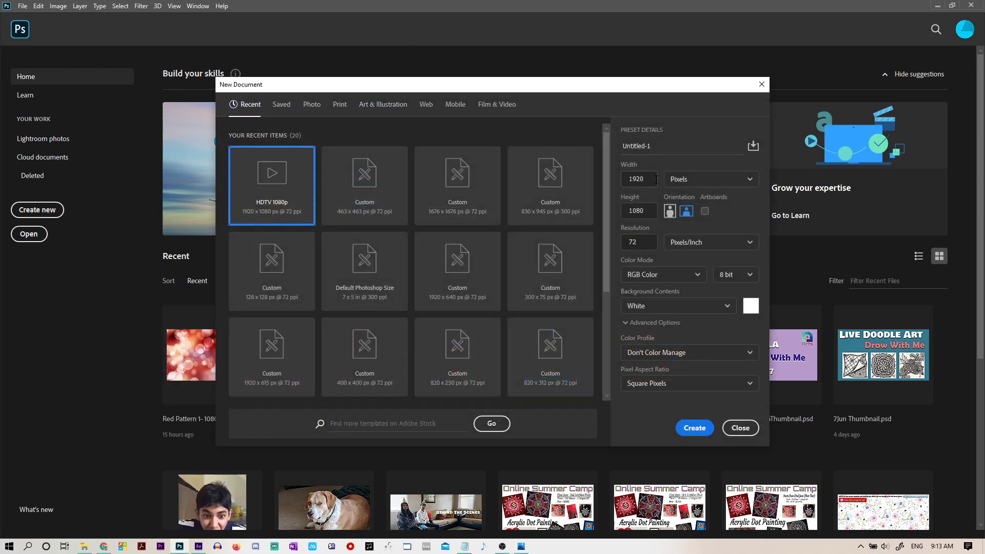
{"action": "double_click", "coordinate": [631, 214]}
{"action": "type", "text": "728"}
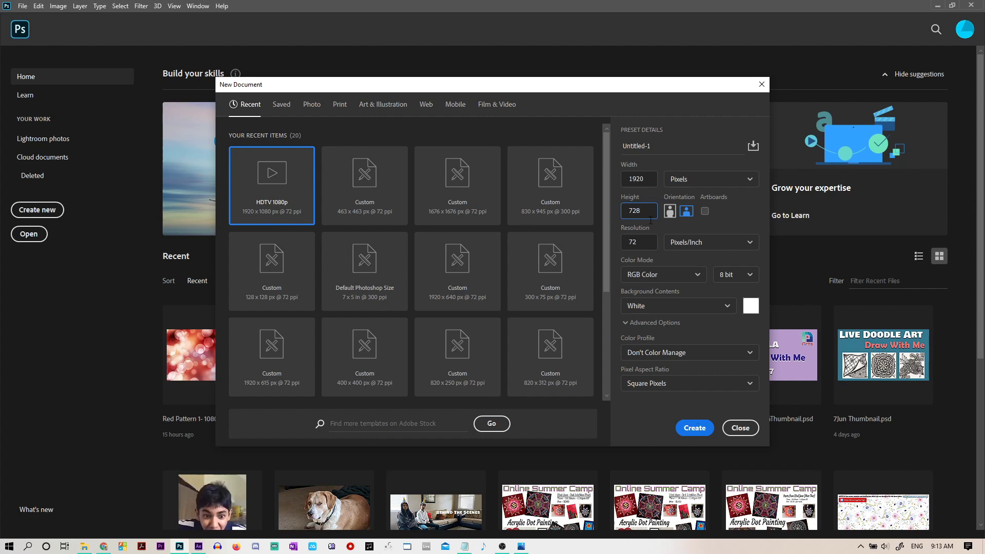
{"action": "left_click", "coordinate": [694, 427]}
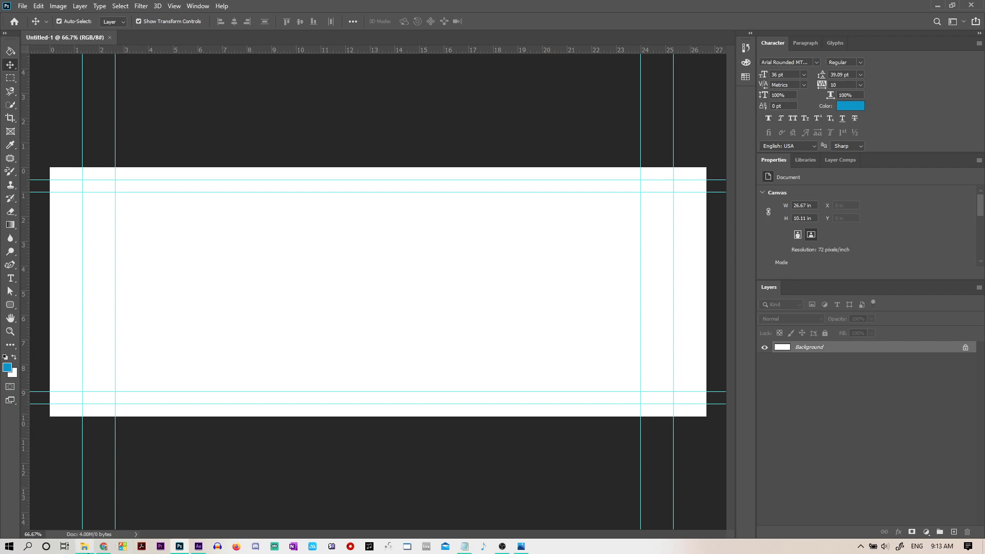
Step: Place Blue Pattern.jpg on the canvas against its left edge and commit it
{"action": "left_click", "coordinate": [84, 547]}
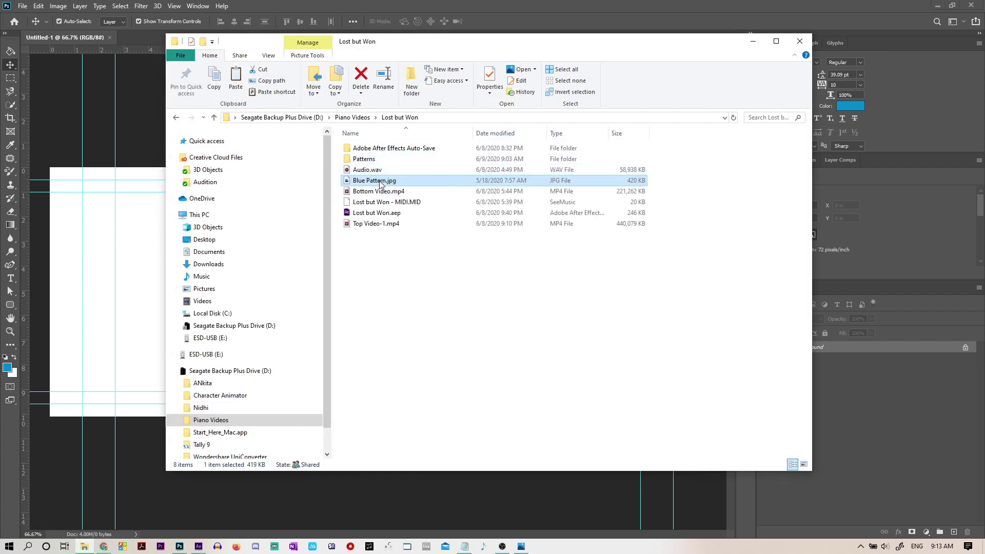
{"action": "left_click", "coordinate": [132, 281]}
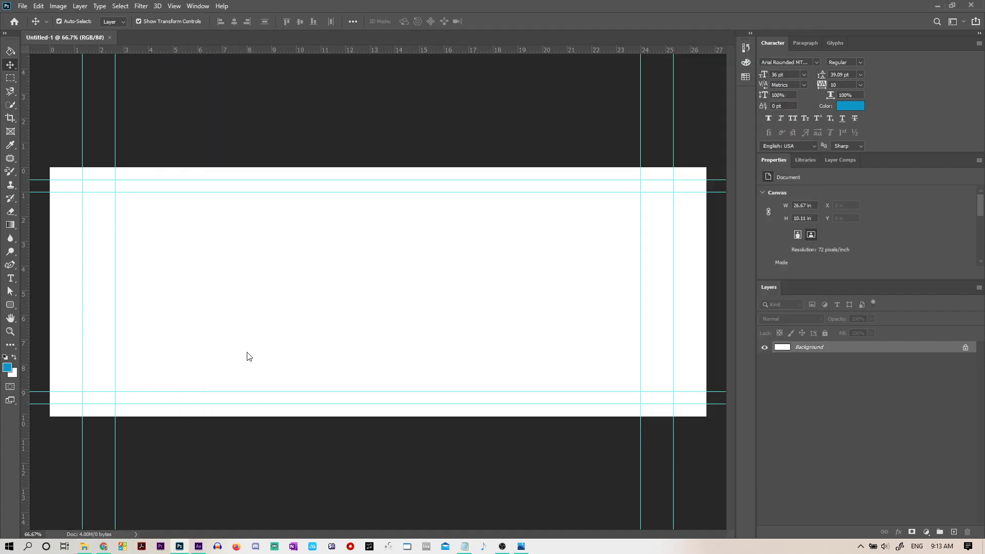
{"action": "left_click_drag", "start_coordinate": [267, 371], "coordinate": [347, 438]}
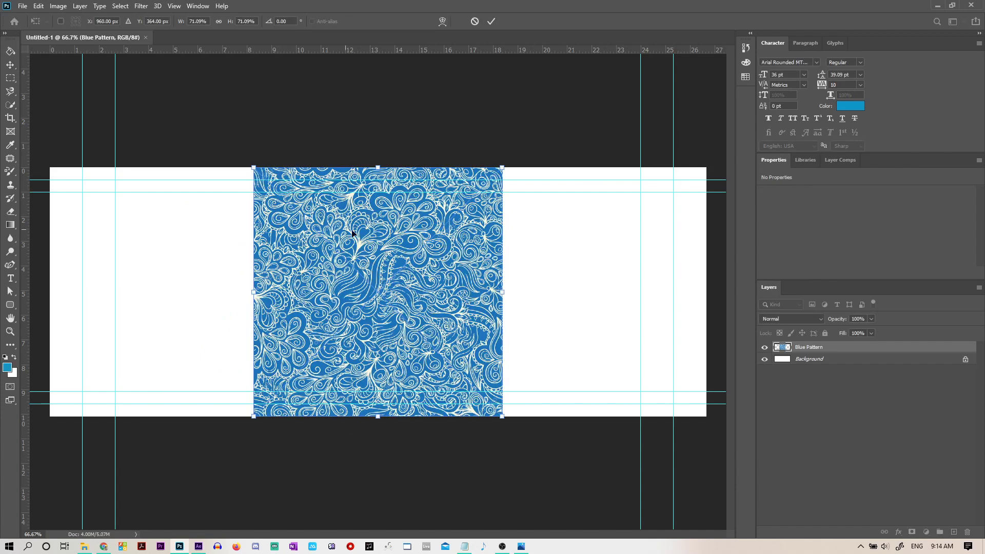
{"action": "left_click_drag", "start_coordinate": [390, 306], "coordinate": [182, 331]}
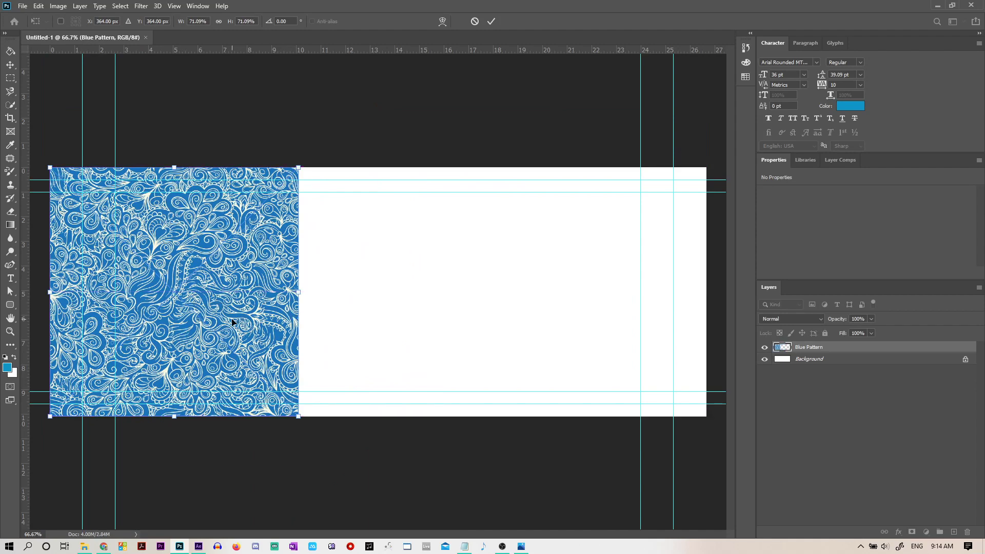
{"action": "left_click", "coordinate": [39, 5]}
{"action": "left_click", "coordinate": [322, 131]}
{"action": "left_click", "coordinate": [10, 64]}
Step: Copy and paste two more pattern copies, tiling three across the canvas
{"action": "left_click", "coordinate": [39, 5]}
{"action": "left_click", "coordinate": [49, 72]}
{"action": "left_click", "coordinate": [46, 7]}
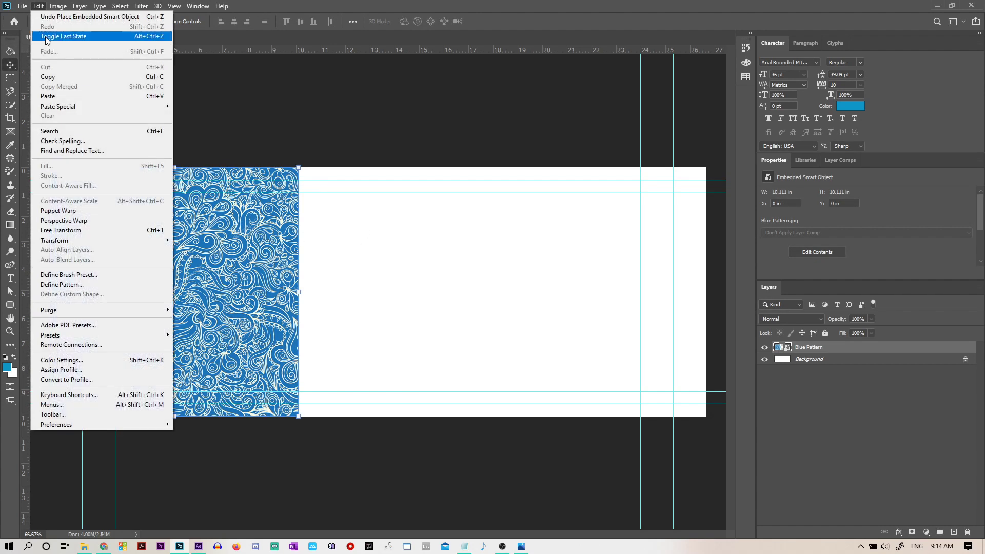
{"action": "left_click", "coordinate": [59, 97]}
{"action": "left_click_drag", "start_coordinate": [340, 285], "coordinate": [390, 280]}
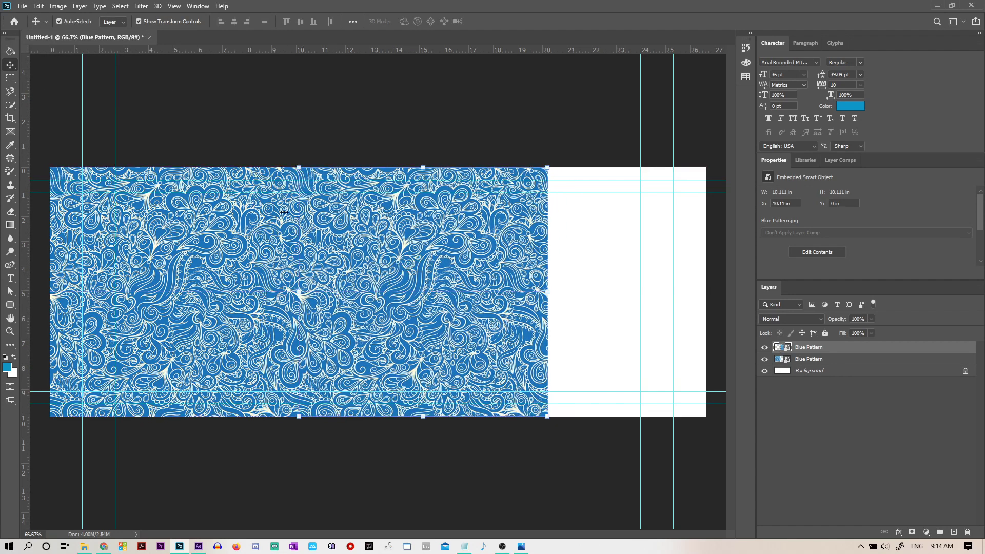
{"action": "left_click", "coordinate": [38, 6]}
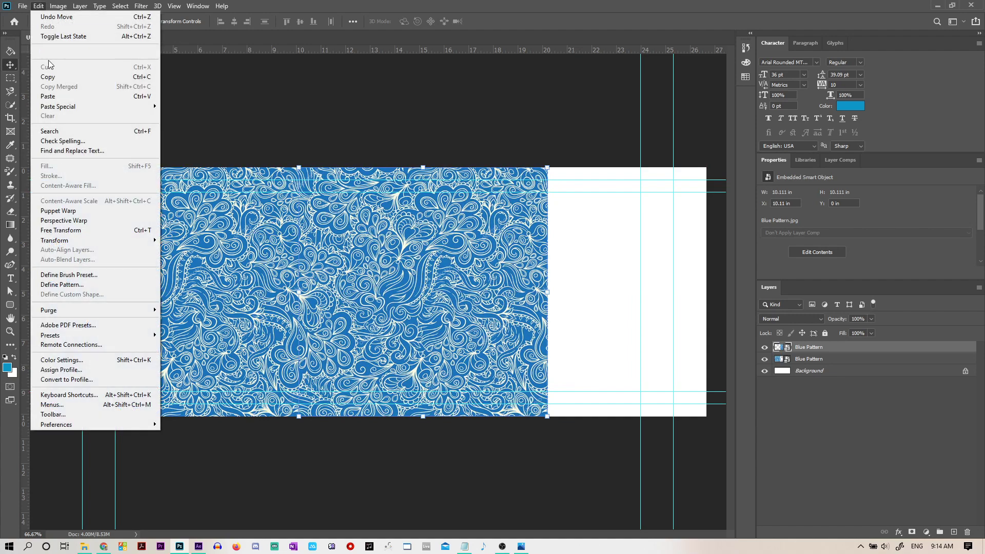
{"action": "left_click", "coordinate": [59, 97]}
{"action": "left_click_drag", "start_coordinate": [378, 273], "coordinate": [675, 276]}
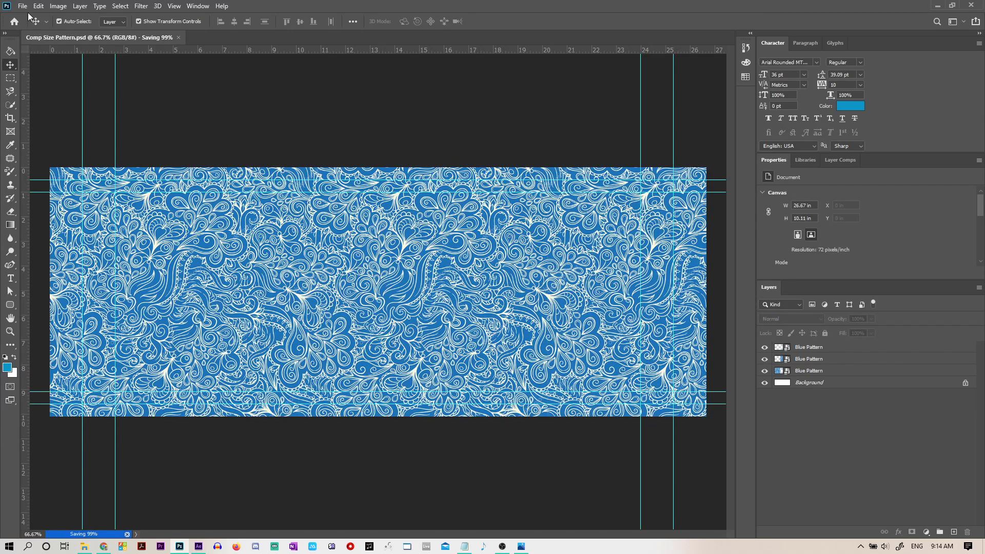
Step: Export the canvas as Comp Size Pattern.jpg at 1920 x 728
{"action": "left_click", "coordinate": [24, 7]}
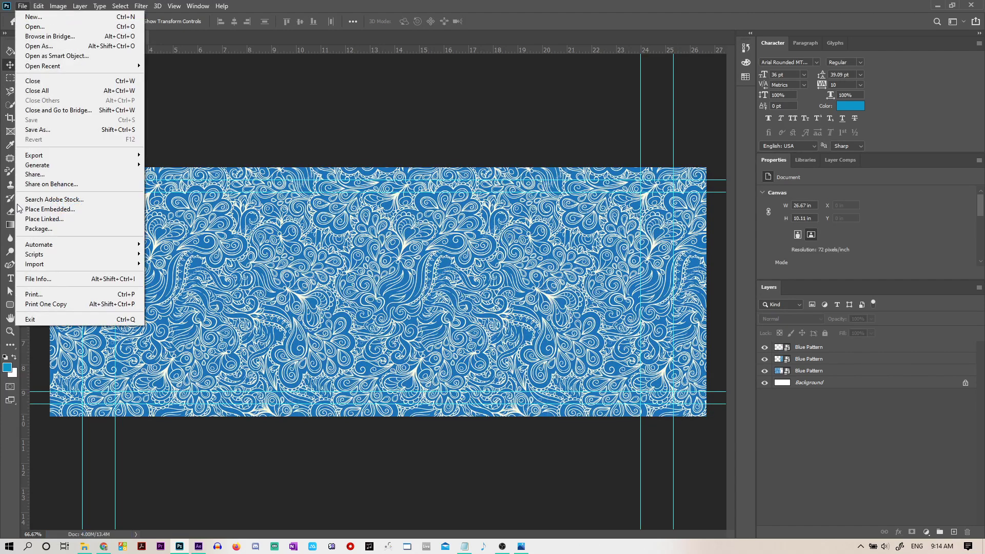
{"action": "mouse_move", "coordinate": [50, 156]}
{"action": "left_click", "coordinate": [168, 168]}
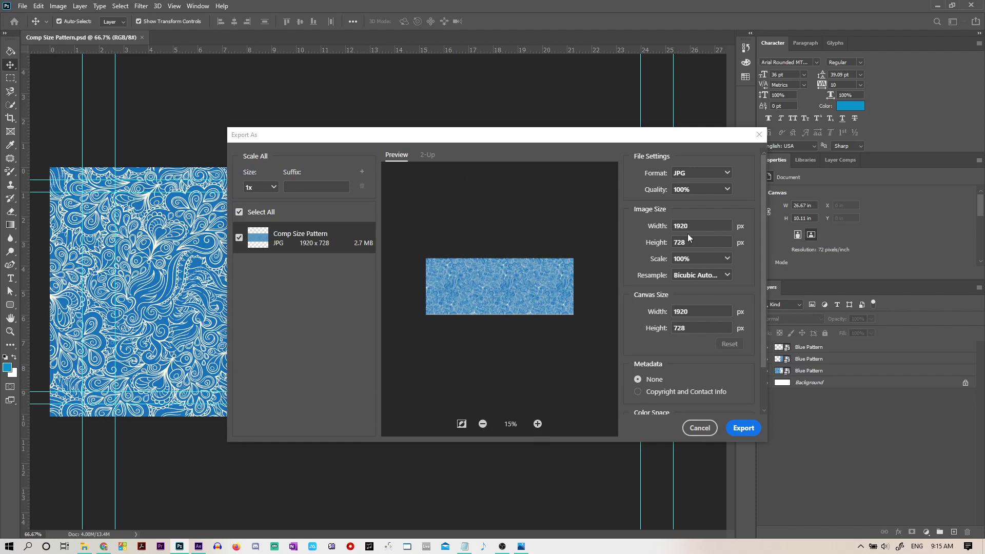
{"action": "left_click", "coordinate": [743, 434]}
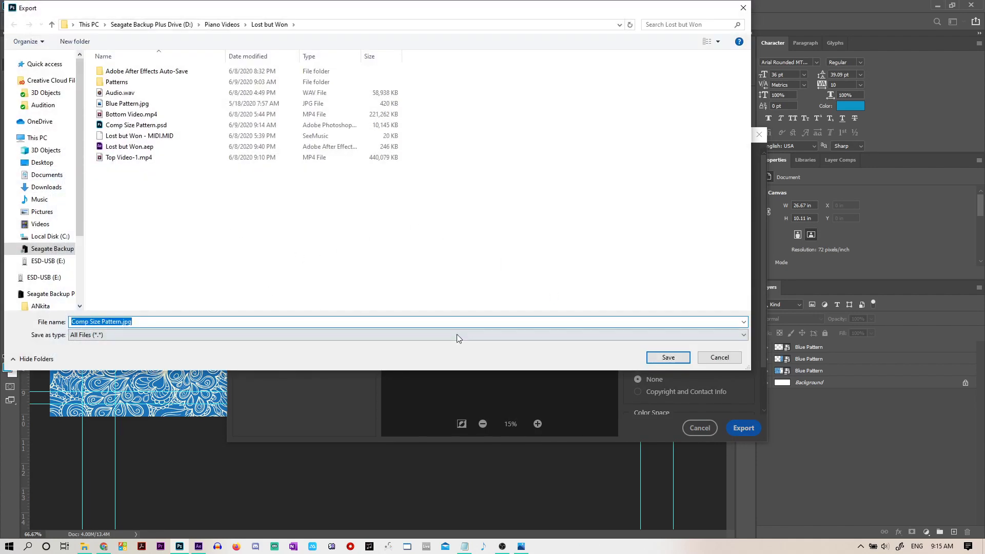
{"action": "left_click", "coordinate": [682, 359]}
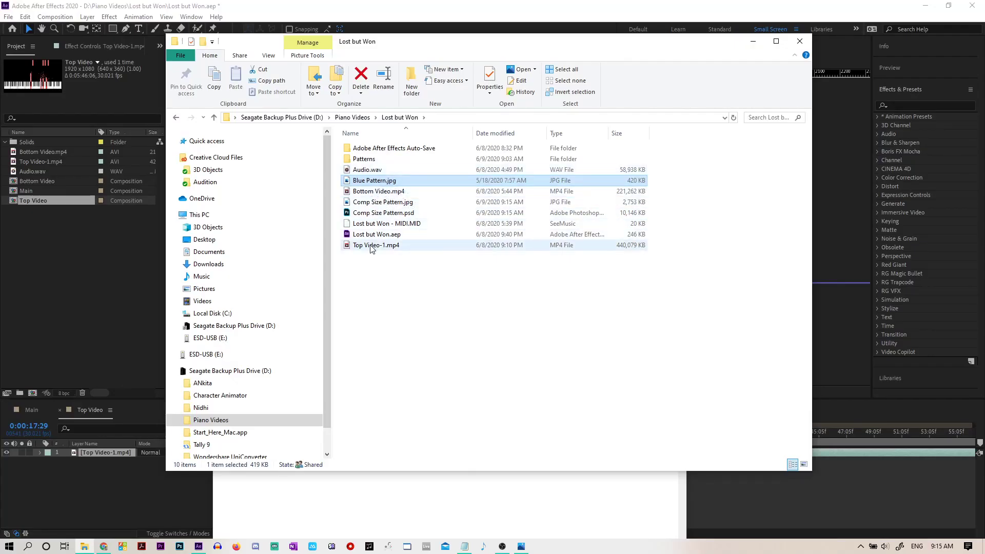
Step: Preview Blue Pattern.jpg and Comp Size Pattern.jpg, then drag Comp Size Pattern.jpg into the Project panel
{"action": "double_click", "coordinate": [380, 180]}
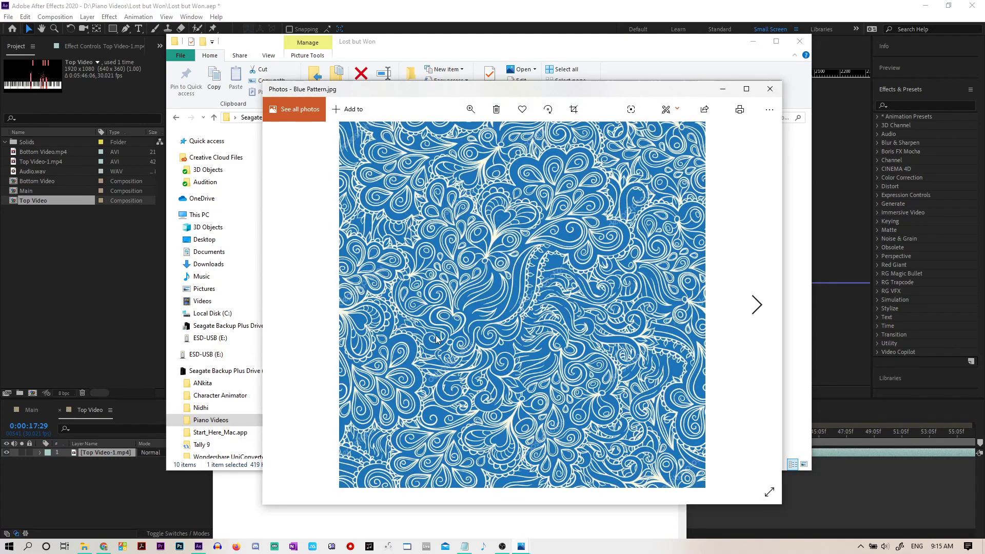
{"action": "left_click", "coordinate": [770, 89]}
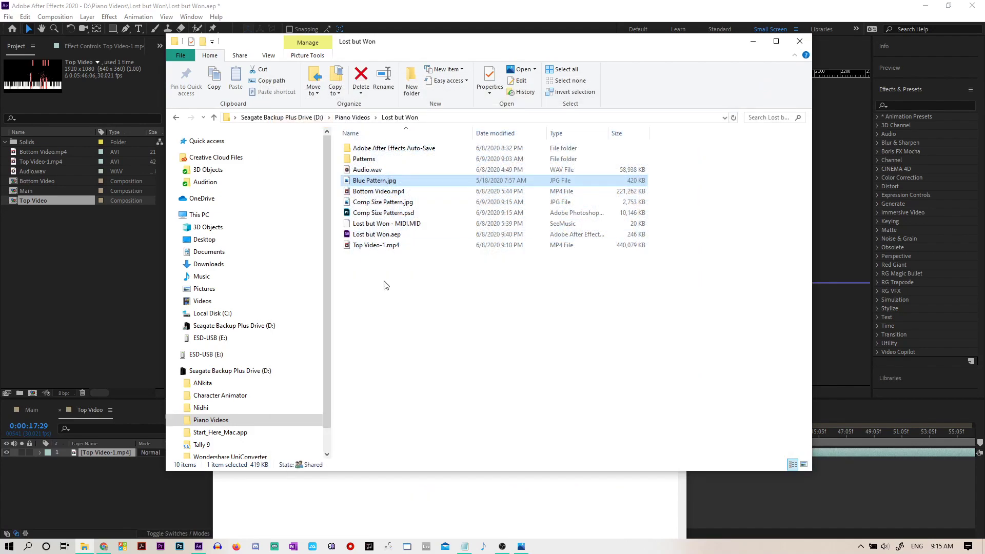
{"action": "left_click", "coordinate": [381, 205]}
{"action": "double_click", "coordinate": [380, 204]}
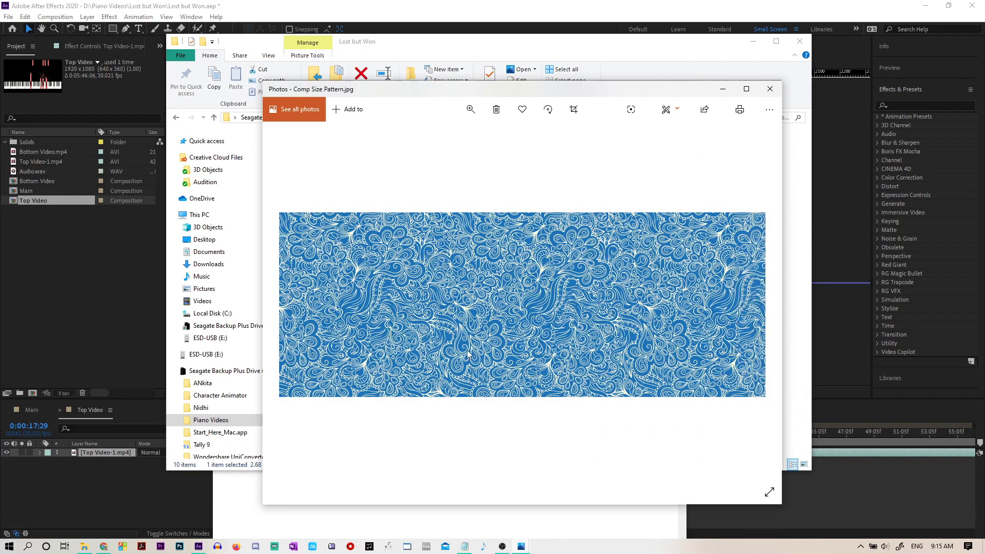
{"action": "left_click", "coordinate": [771, 89]}
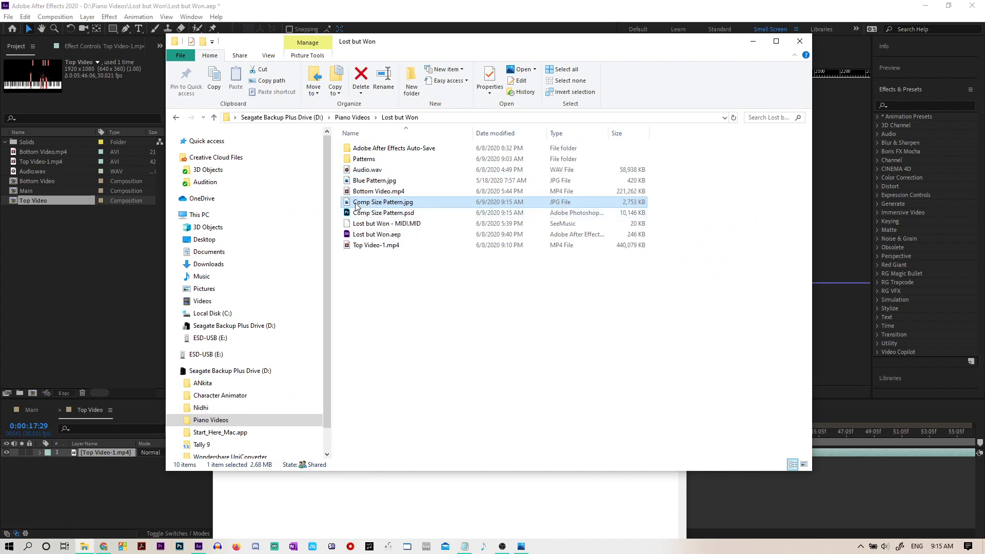
{"action": "left_click_drag", "start_coordinate": [358, 207], "coordinate": [90, 279]}
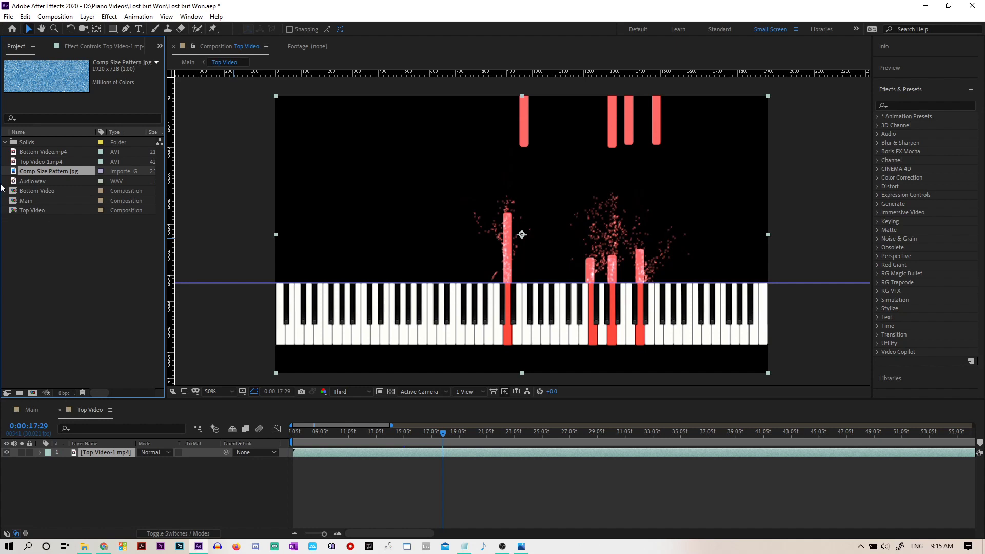
Step: Add Comp Size Pattern.jpg to Top Video at Full resolution, positioned at 960, 365
{"action": "left_click_drag", "start_coordinate": [37, 171], "coordinate": [95, 451]}
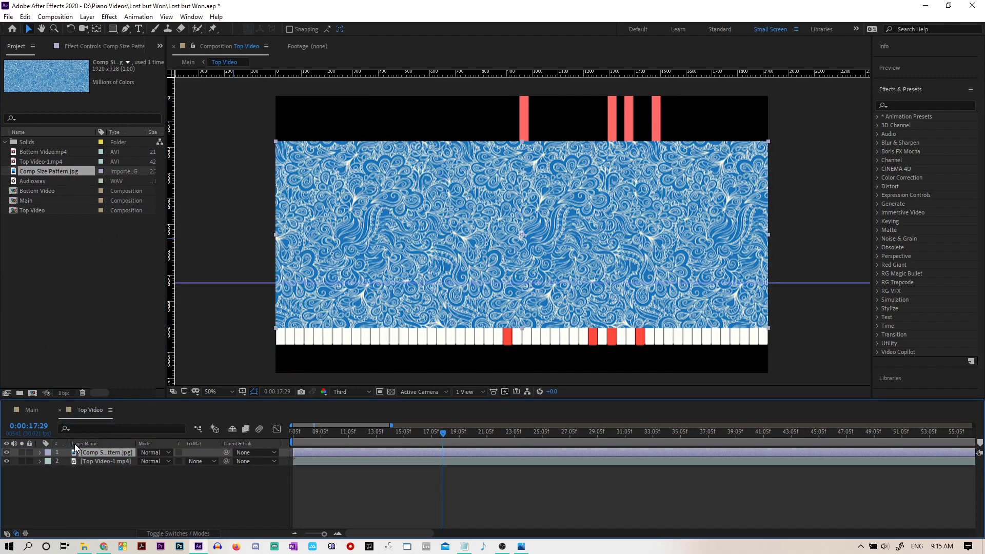
{"action": "left_click", "coordinate": [353, 392]}
{"action": "left_click", "coordinate": [352, 414]}
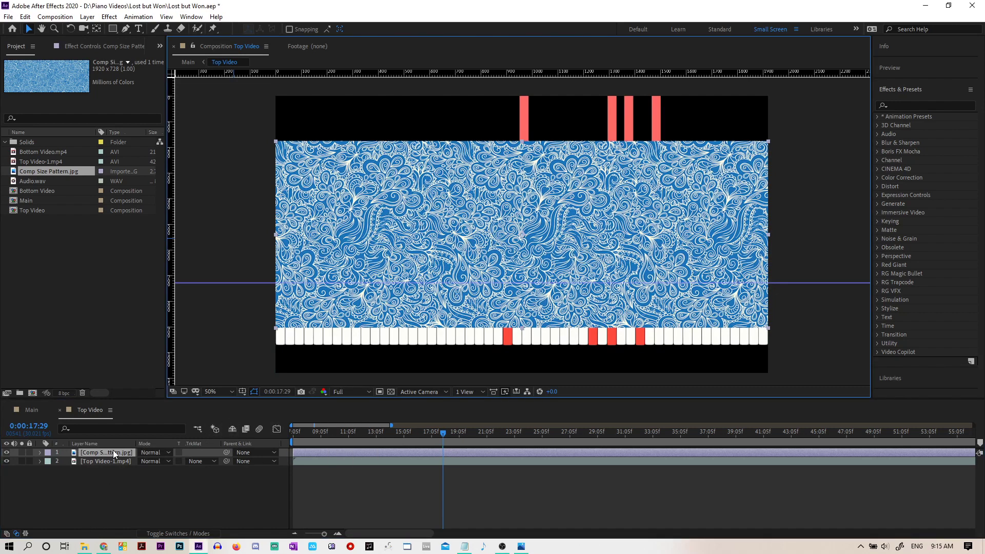
{"action": "key", "text": "p"}
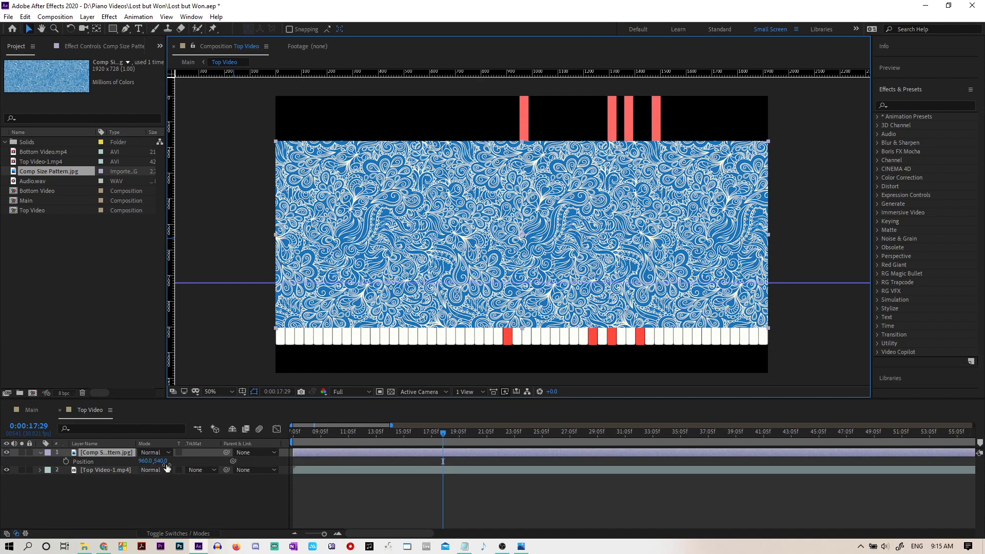
{"action": "left_click_drag", "start_coordinate": [161, 462], "coordinate": [46, 493]}
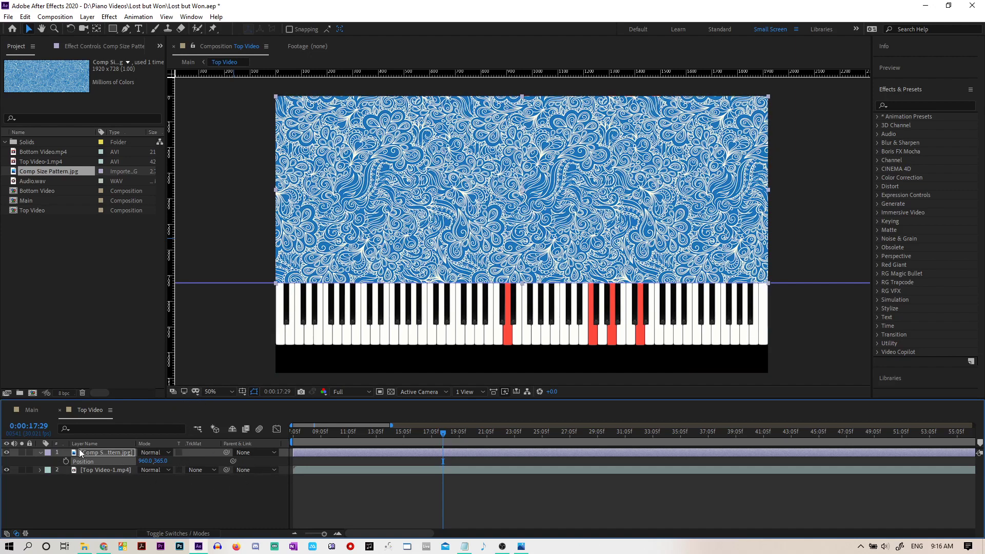
Step: Set Top Video-1.mp4's track matte to Luma Matte 'Comp Size Pattern.jpg' and view Main
{"action": "left_click", "coordinate": [41, 452]}
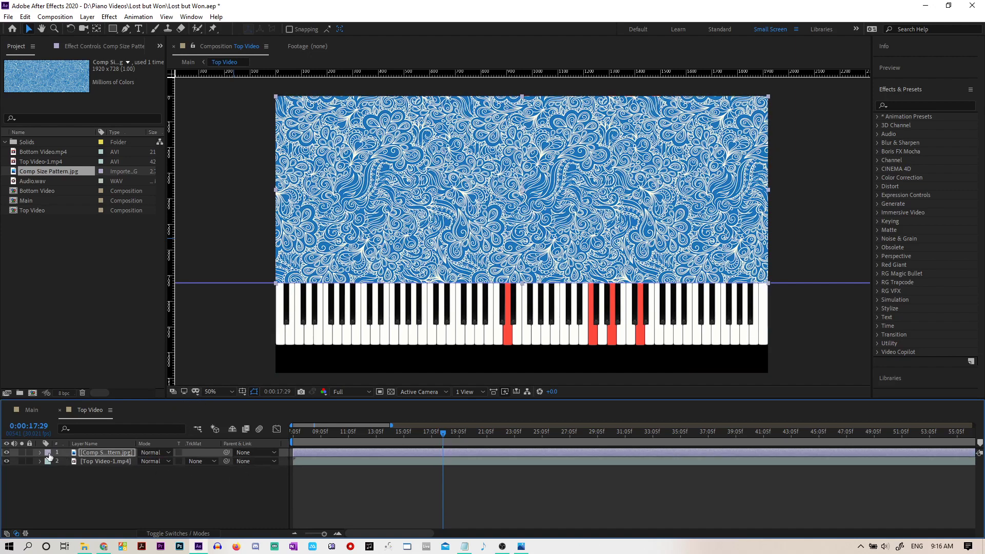
{"action": "left_click", "coordinate": [157, 479]}
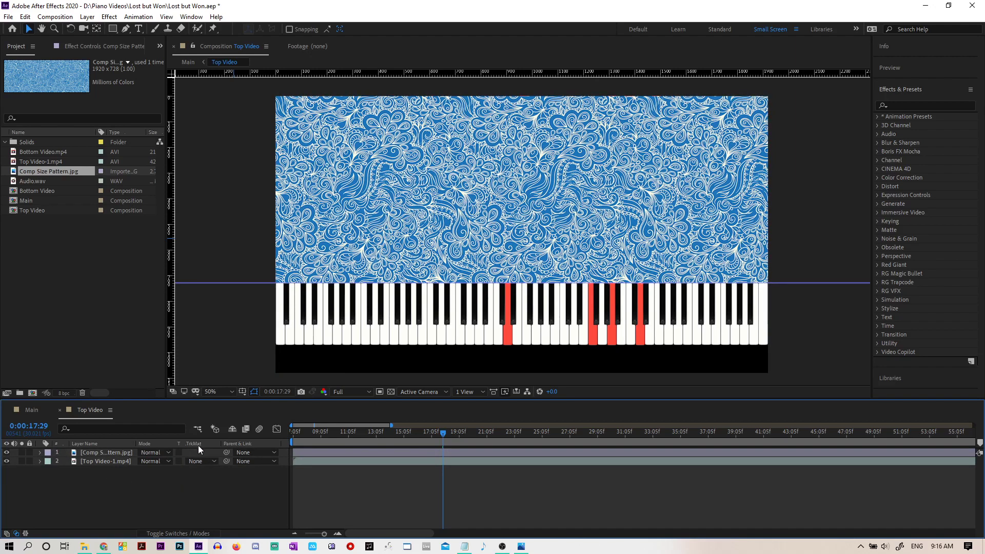
{"action": "left_click", "coordinate": [175, 534]}
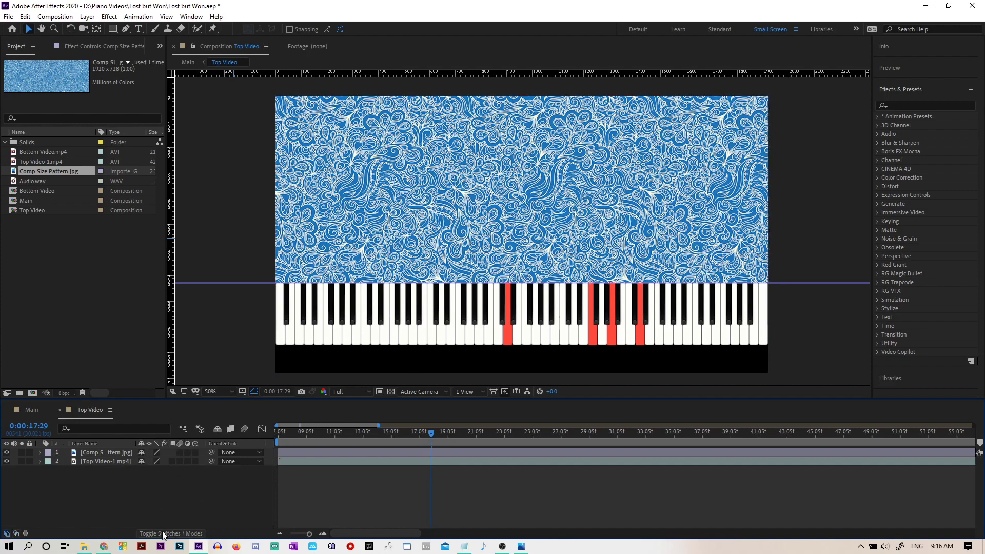
{"action": "left_click", "coordinate": [164, 535]}
{"action": "left_click", "coordinate": [196, 461]}
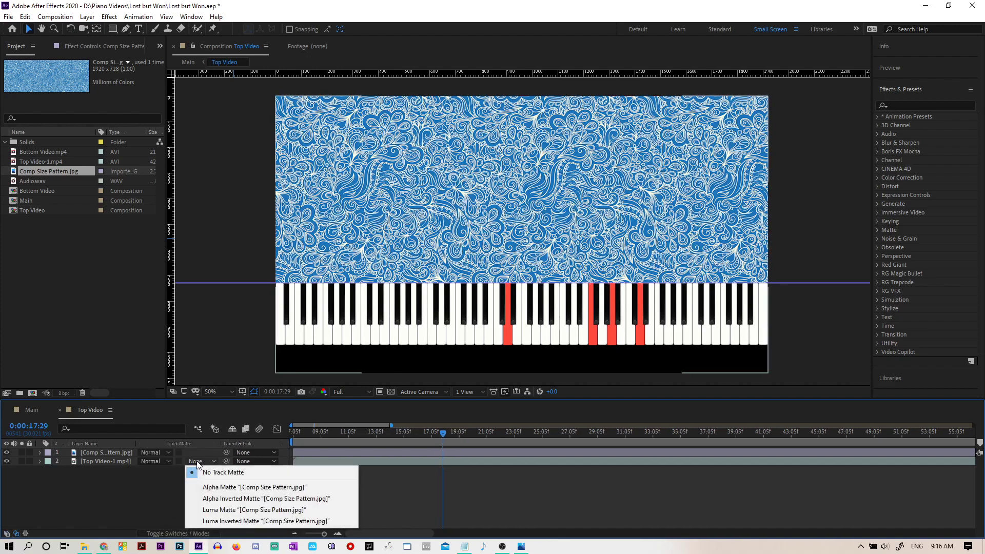
{"action": "left_click", "coordinate": [211, 510]}
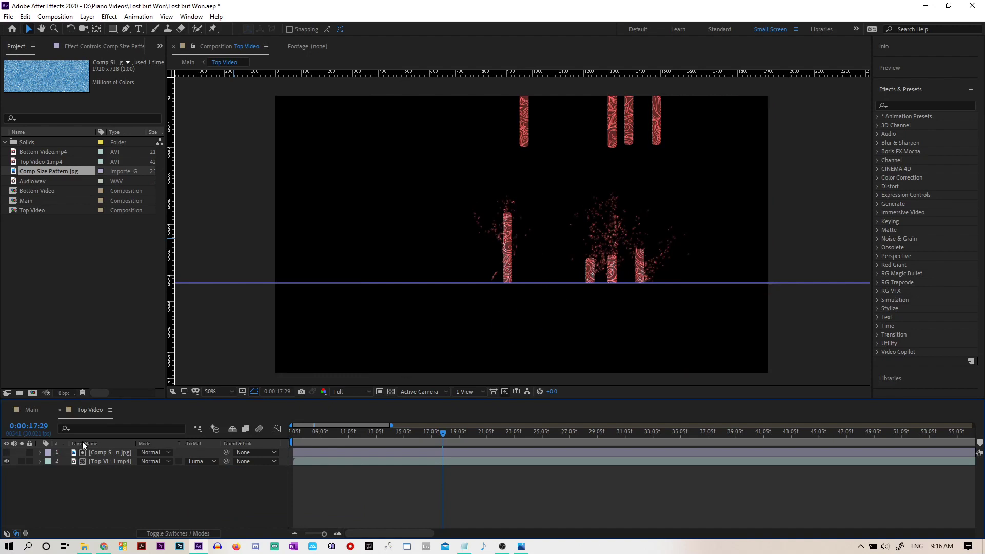
{"action": "left_click", "coordinate": [30, 410]}
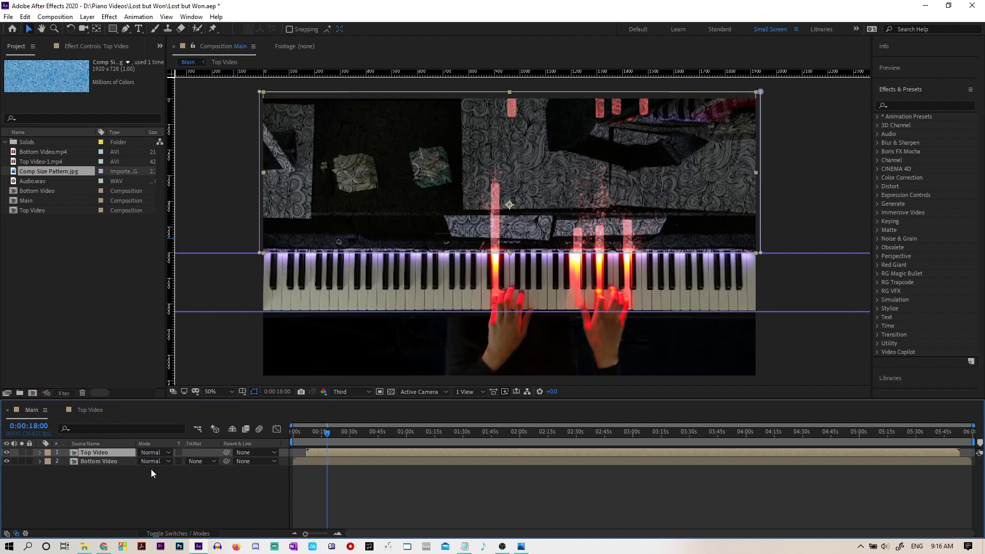
Step: Play back the textured notes in Top Video, including from 0:00:18:10
{"action": "left_click", "coordinate": [93, 411]}
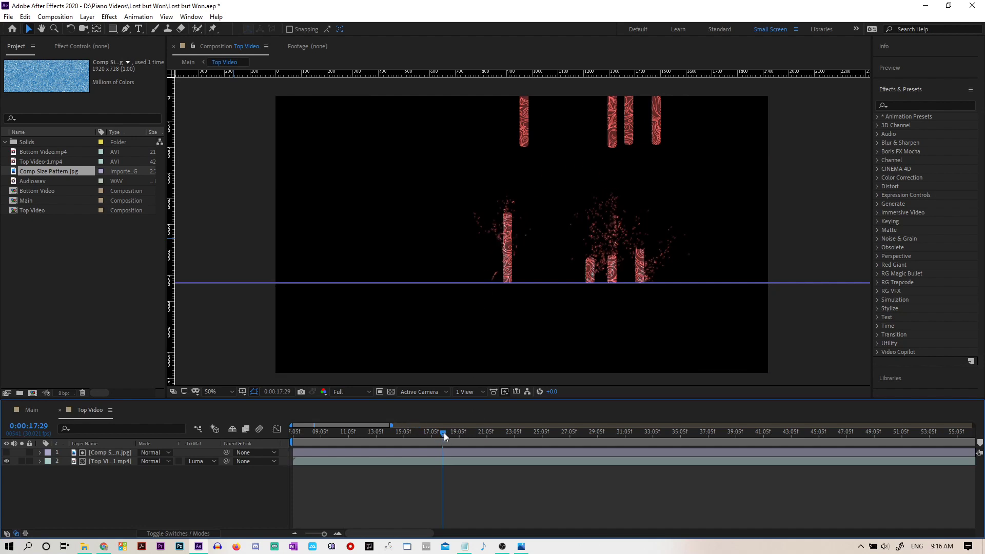
{"action": "key", "text": "space"}
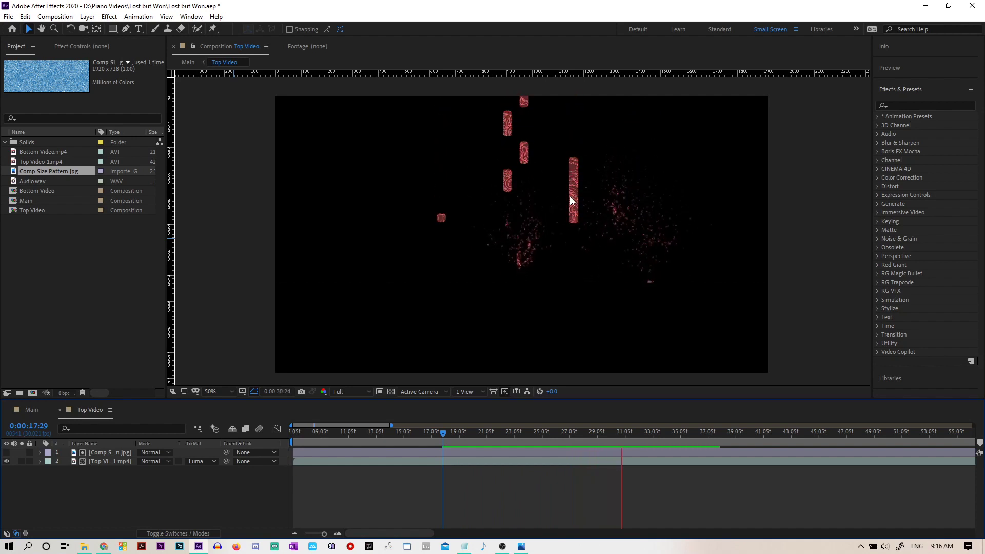
{"action": "left_click", "coordinate": [448, 435]}
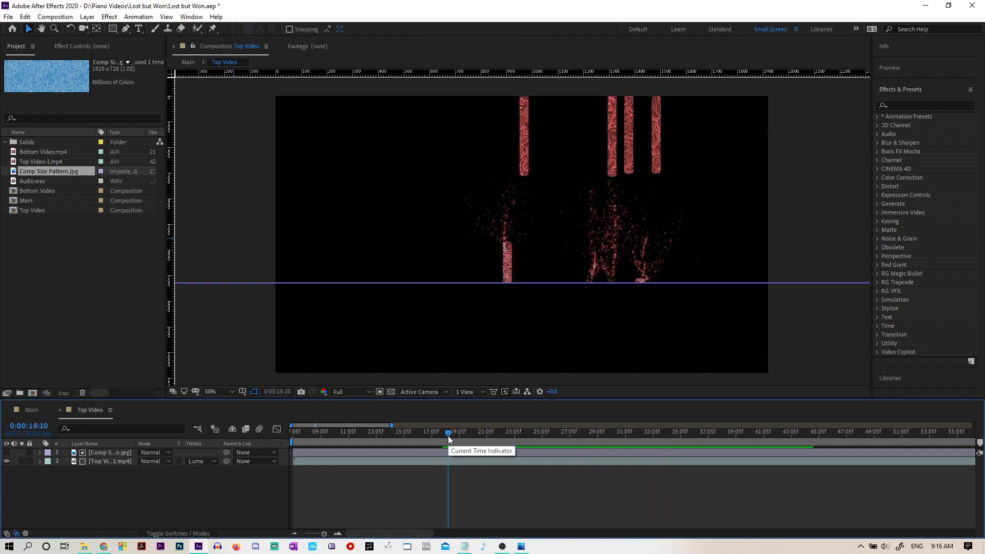
{"action": "key", "text": "space"}
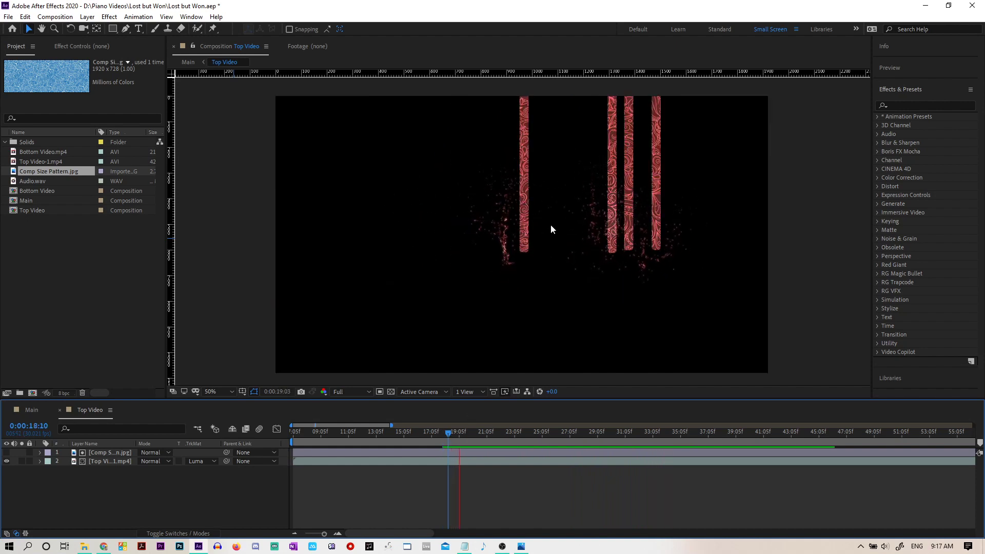
{"action": "key", "text": "space"}
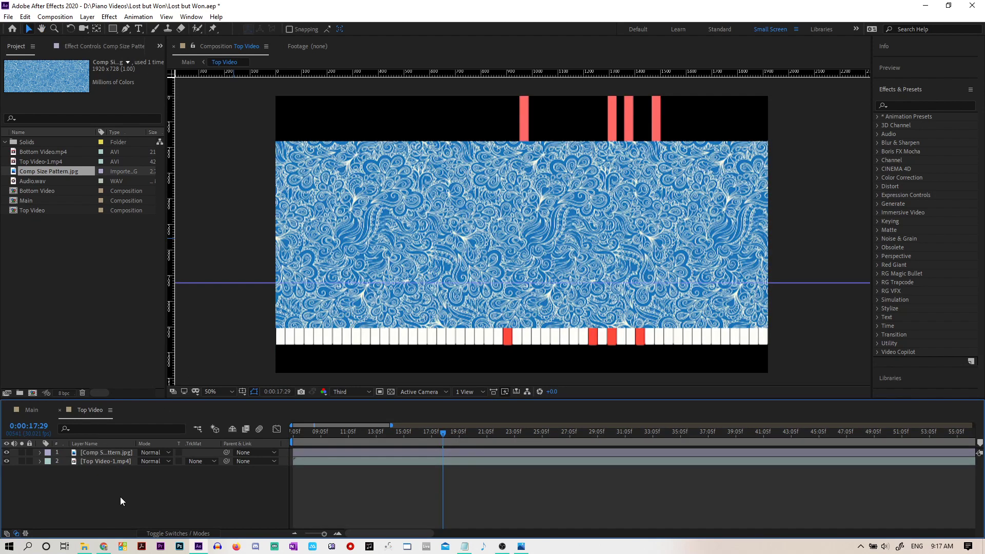
Step: Delete the Comp Size Pattern.jpg layer and step to frame 0:00:13:25
{"action": "key", "text": "Delete"}
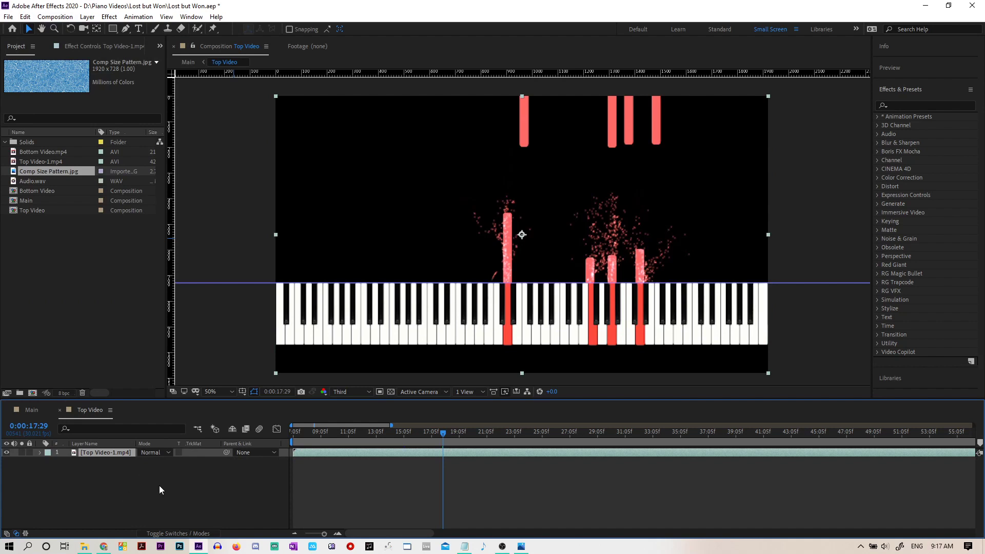
{"action": "left_click", "coordinate": [172, 491]}
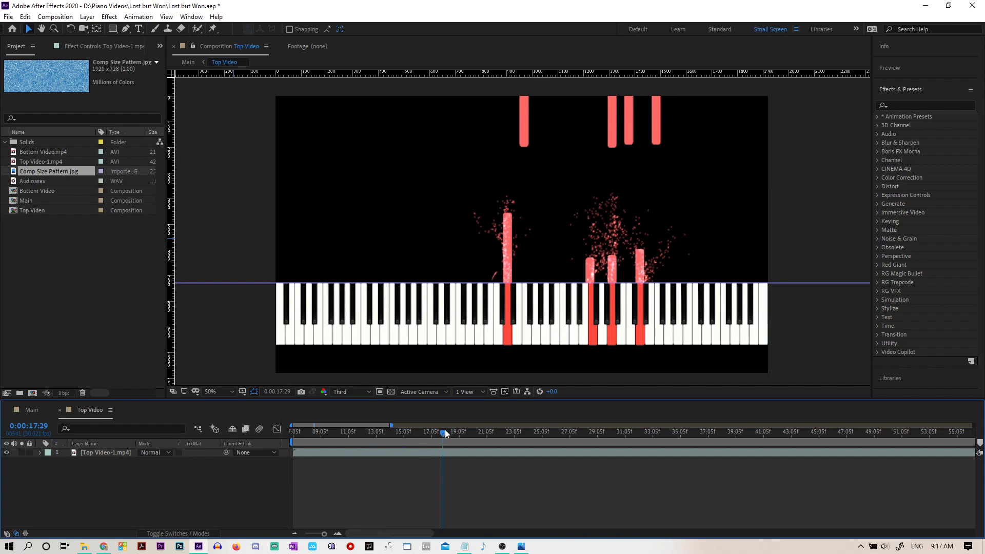
{"action": "left_click_drag", "start_coordinate": [444, 432], "coordinate": [387, 447]}
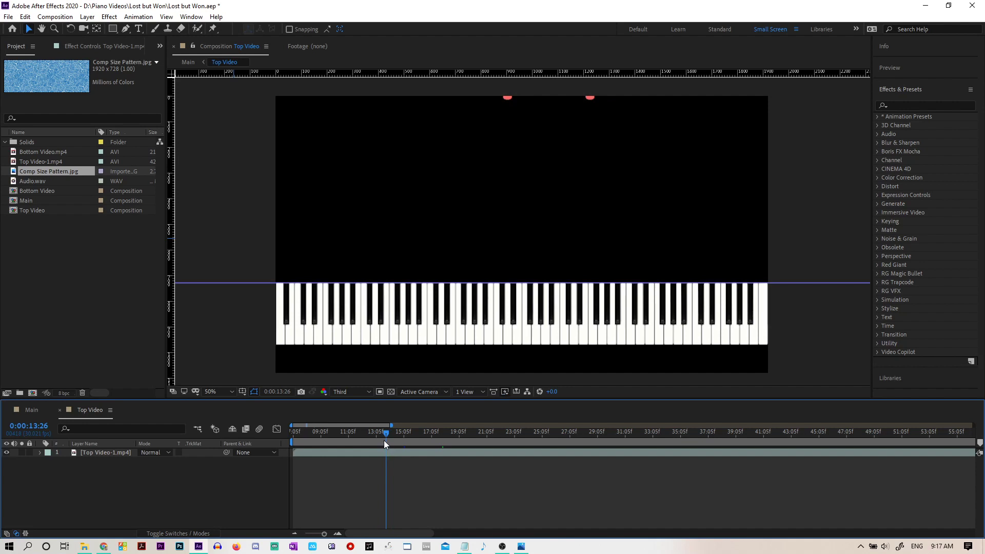
{"action": "left_click", "coordinate": [384, 432]}
{"action": "left_click_drag", "start_coordinate": [324, 533], "coordinate": [327, 535]}
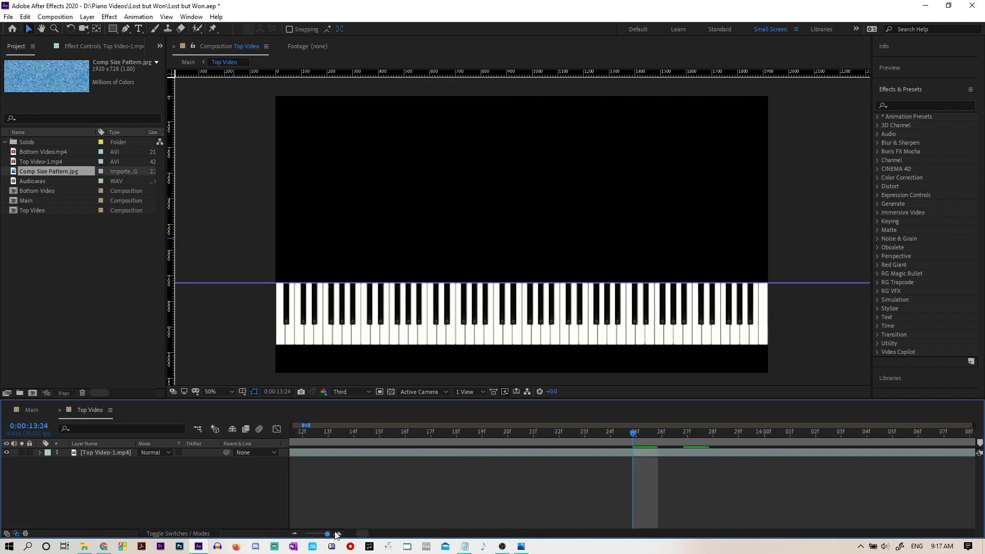
{"action": "left_click_drag", "start_coordinate": [632, 434], "coordinate": [666, 442]}
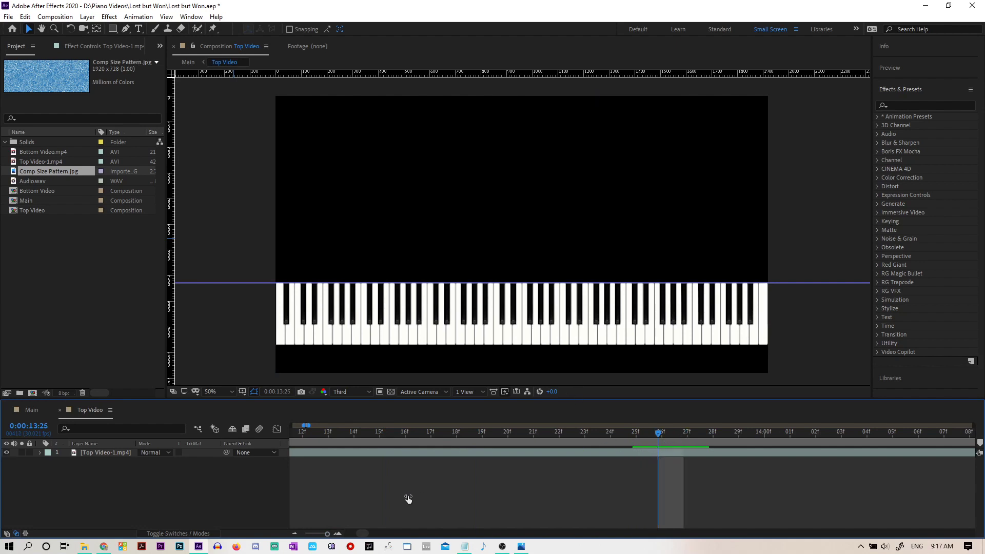
Step: Add Comp Size Pattern.jpg back into Top Video, starting it later in time
{"action": "left_click_drag", "start_coordinate": [328, 534], "coordinate": [320, 535]}
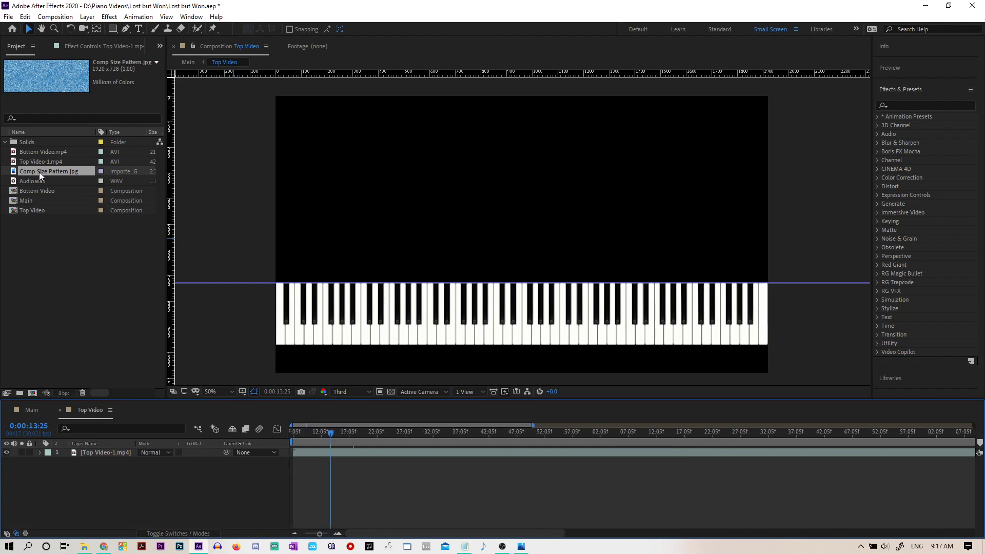
{"action": "left_click_drag", "start_coordinate": [39, 171], "coordinate": [85, 451]}
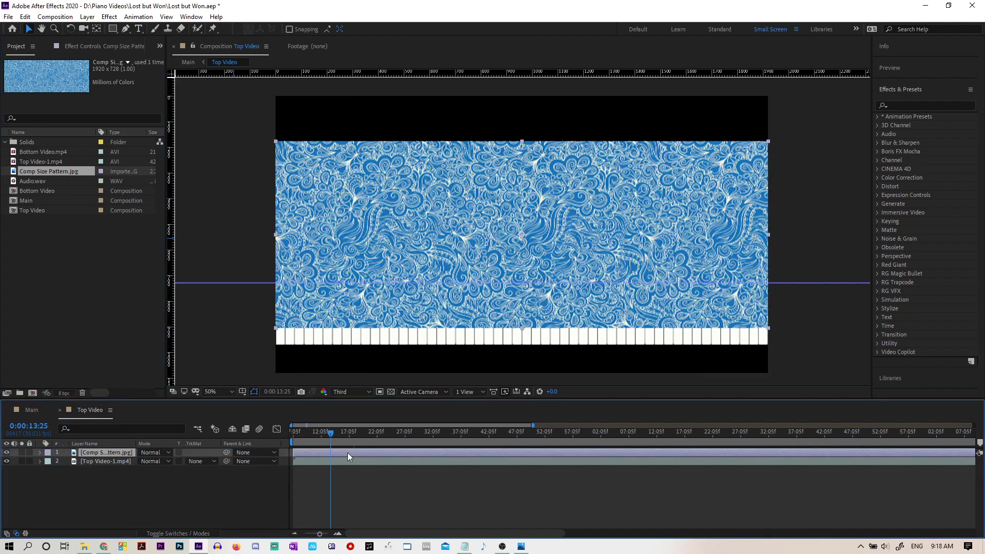
{"action": "left_click_drag", "start_coordinate": [346, 452], "coordinate": [380, 457]}
{"action": "left_click_drag", "start_coordinate": [318, 536], "coordinate": [326, 535]}
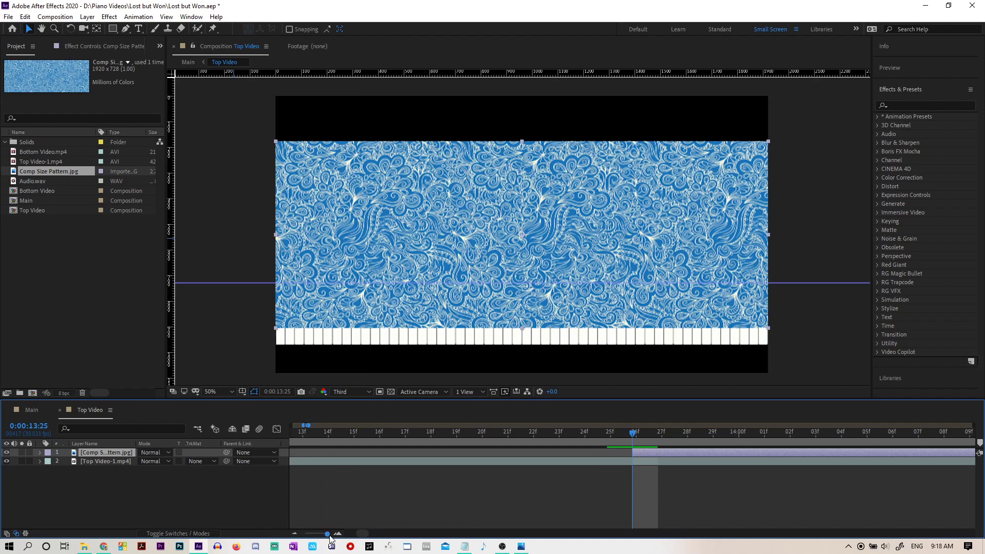
{"action": "left_click_drag", "start_coordinate": [329, 535], "coordinate": [316, 535]}
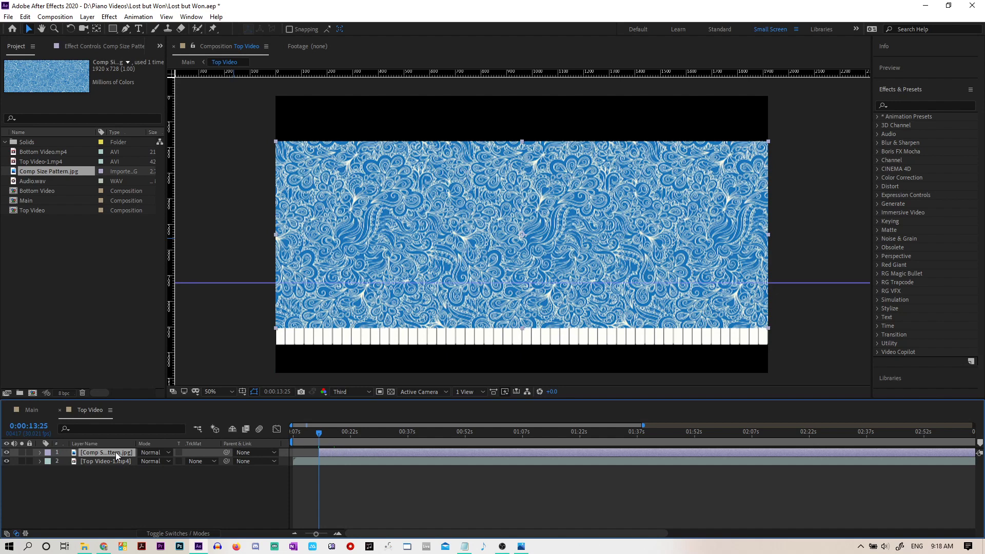
Step: Keyframe the pattern's Position at 0:00:13:25 to 960, -365, just above the frame
{"action": "key", "text": "p"}
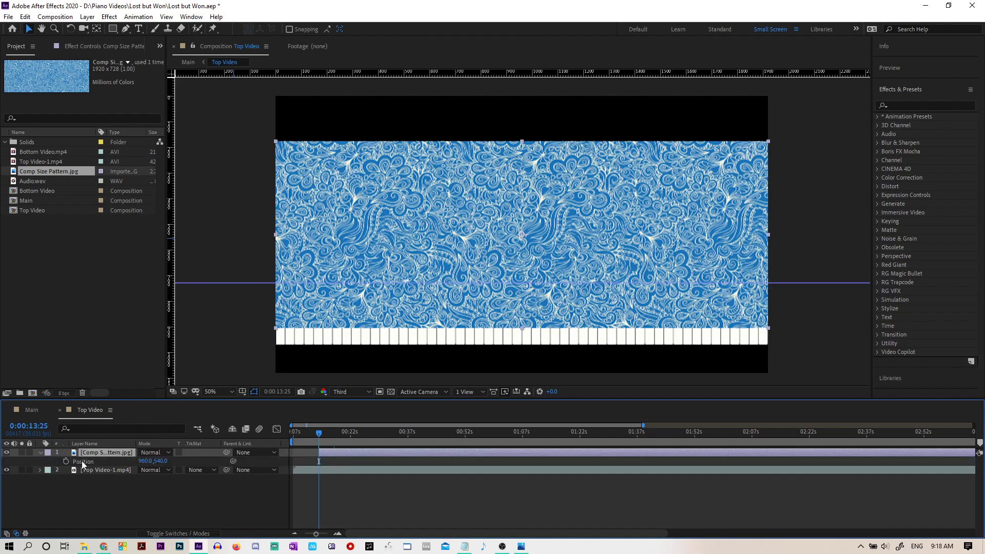
{"action": "left_click", "coordinate": [66, 462]}
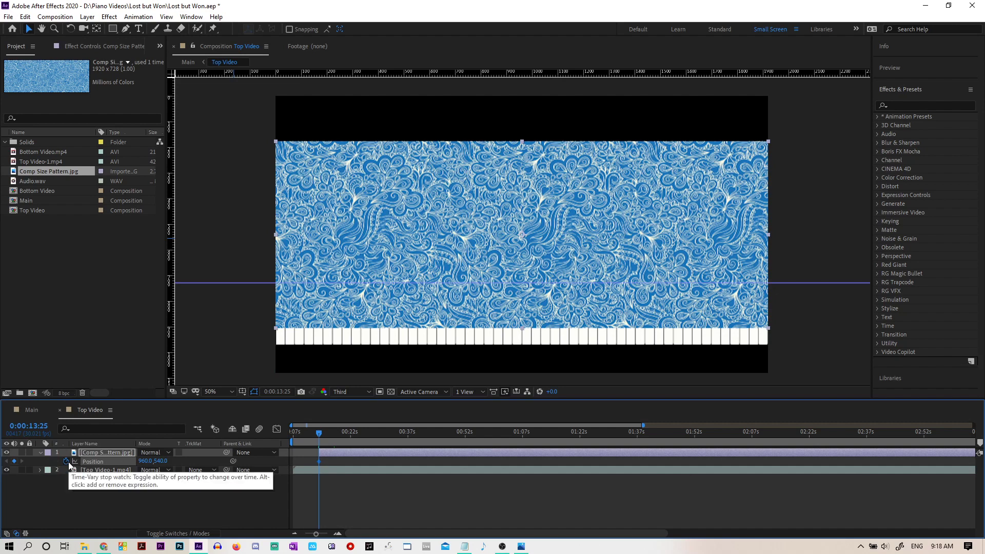
{"action": "left_click_drag", "start_coordinate": [160, 461], "coordinate": [78, 437]}
{"action": "left_click_drag", "start_coordinate": [159, 460], "coordinate": [6, 475]}
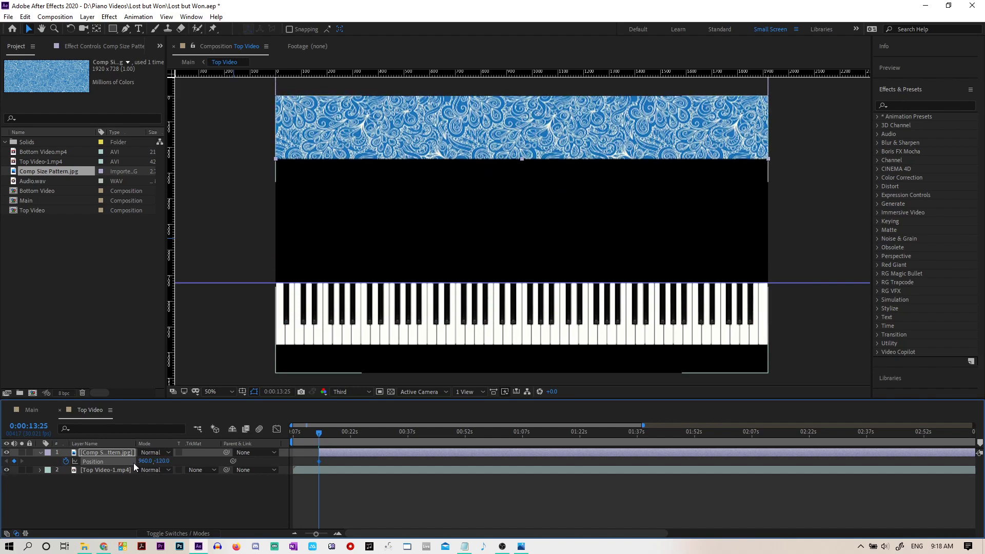
{"action": "left_click_drag", "start_coordinate": [168, 464], "coordinate": [23, 486]}
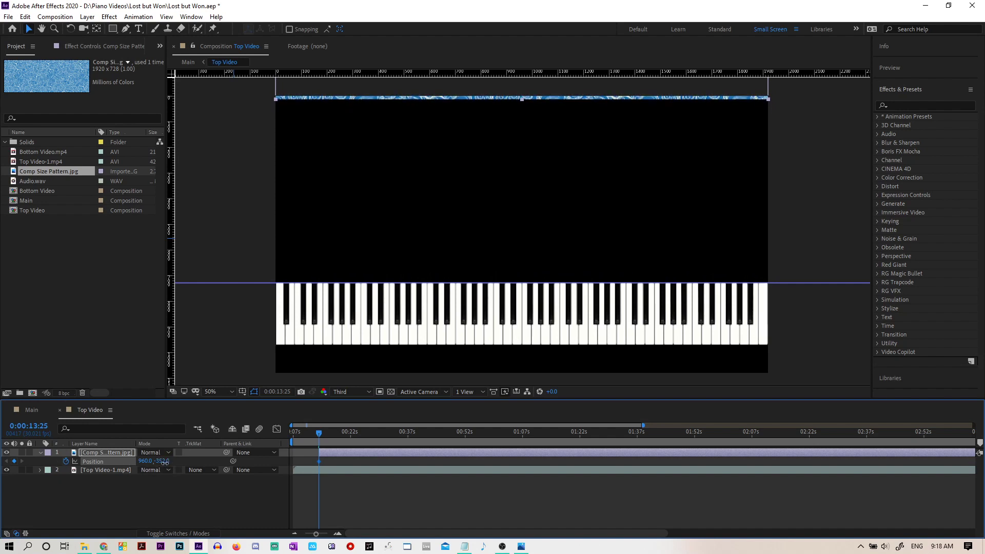
{"action": "left_click_drag", "start_coordinate": [163, 461], "coordinate": [159, 462]}
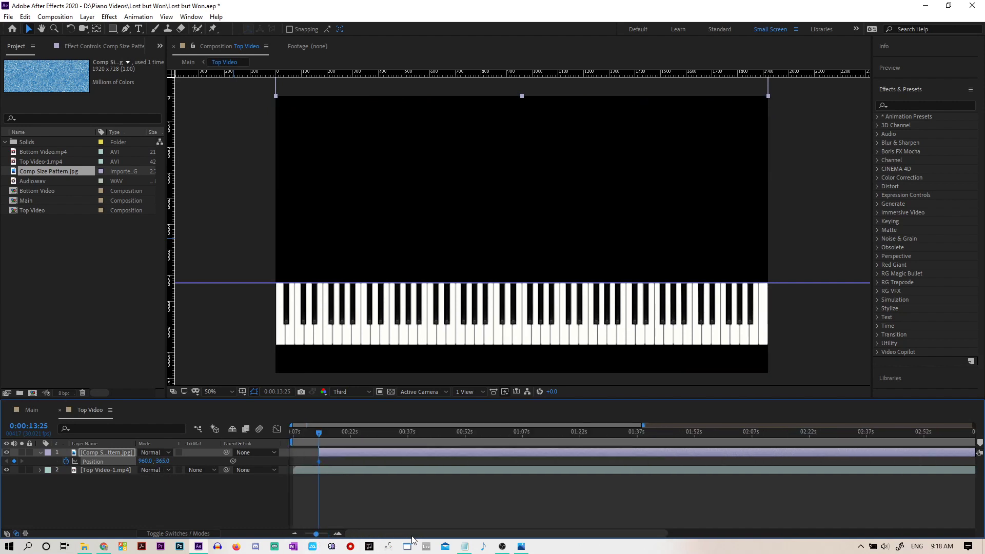
Step: At 0:00:16:06, where notes hit the keys, keyframe Position to 960, 363
{"action": "key", "text": ";"}
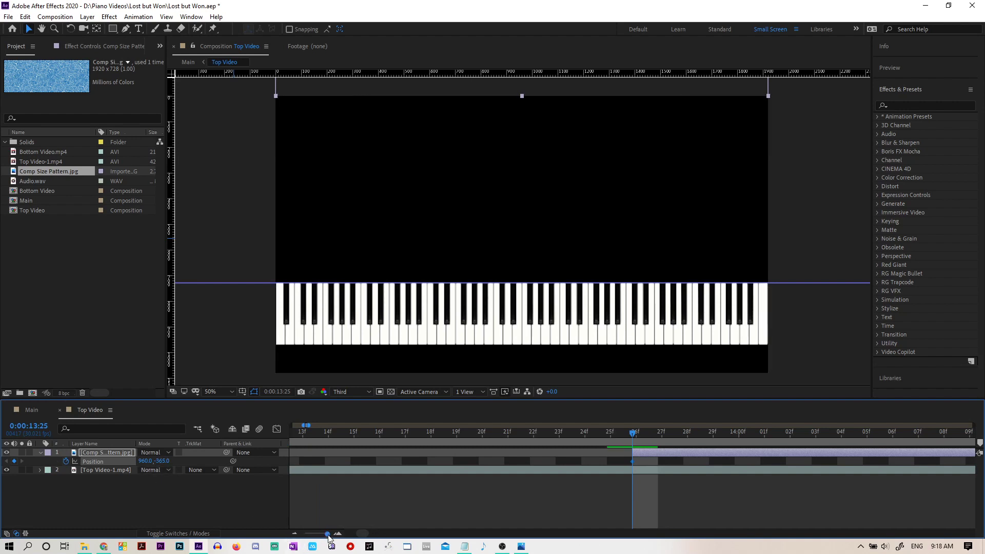
{"action": "left_click_drag", "start_coordinate": [328, 538], "coordinate": [322, 535]}
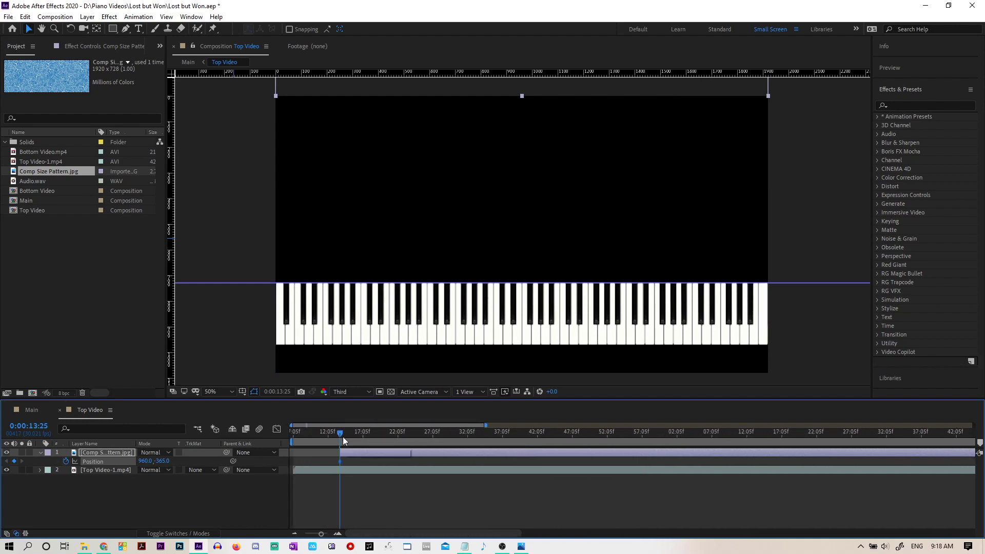
{"action": "left_click_drag", "start_coordinate": [340, 437], "coordinate": [356, 435]}
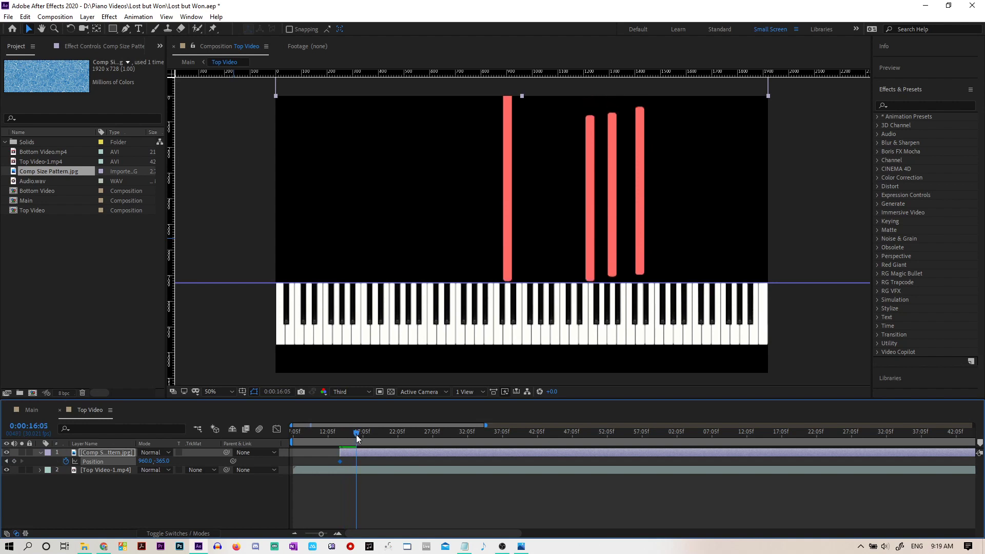
{"action": "left_click_drag", "start_coordinate": [324, 533], "coordinate": [330, 533]}
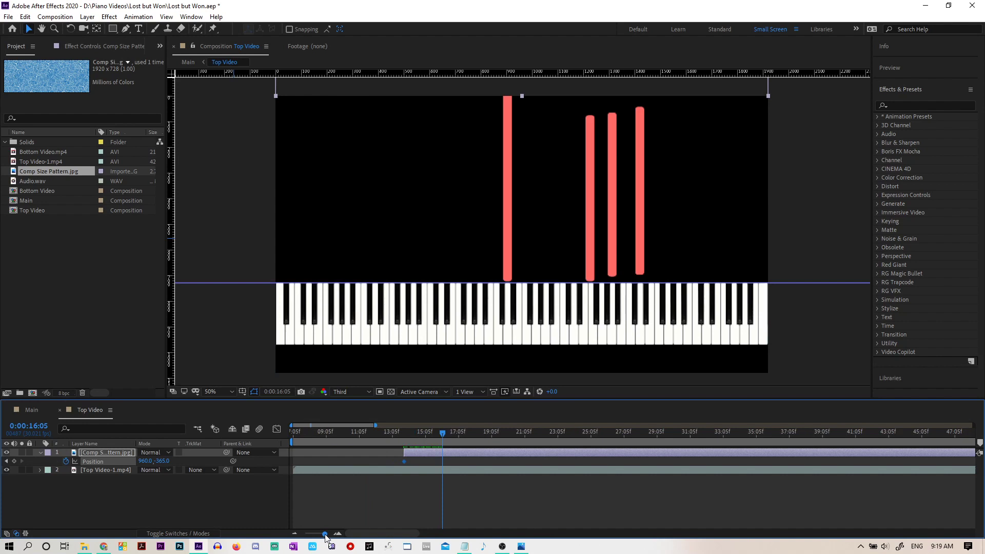
{"action": "left_click", "coordinate": [648, 436]}
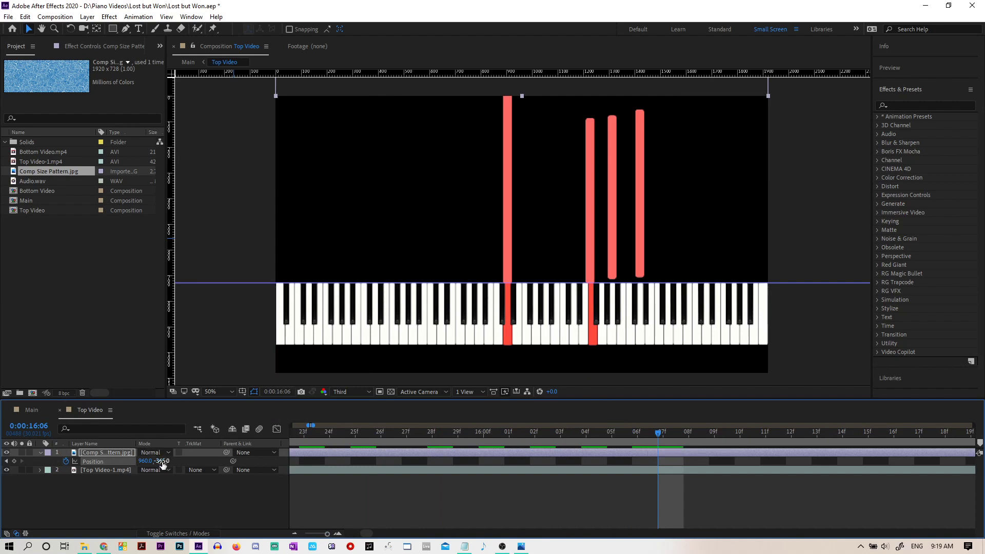
{"action": "left_click_drag", "start_coordinate": [162, 463], "coordinate": [530, 469]}
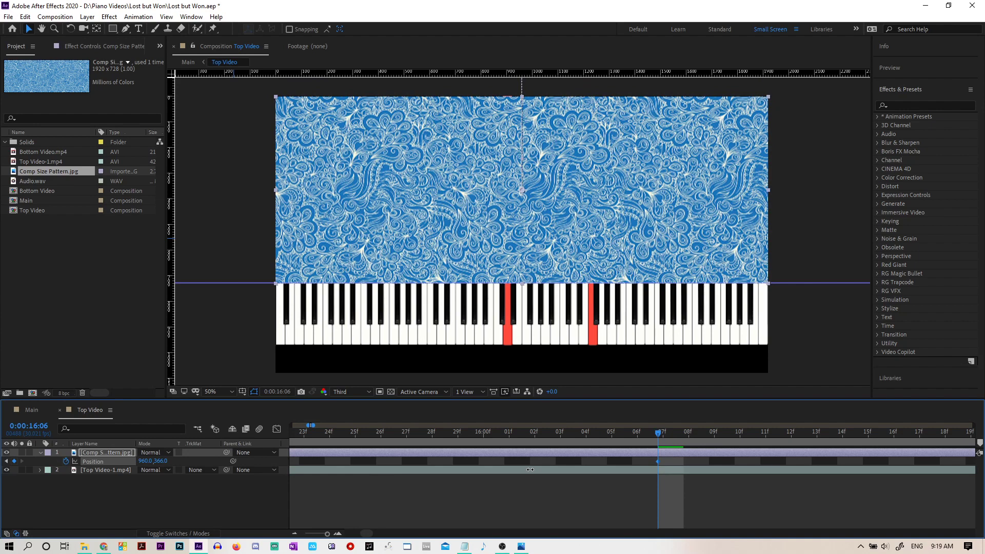
{"action": "left_click_drag", "start_coordinate": [530, 469], "coordinate": [529, 470]}
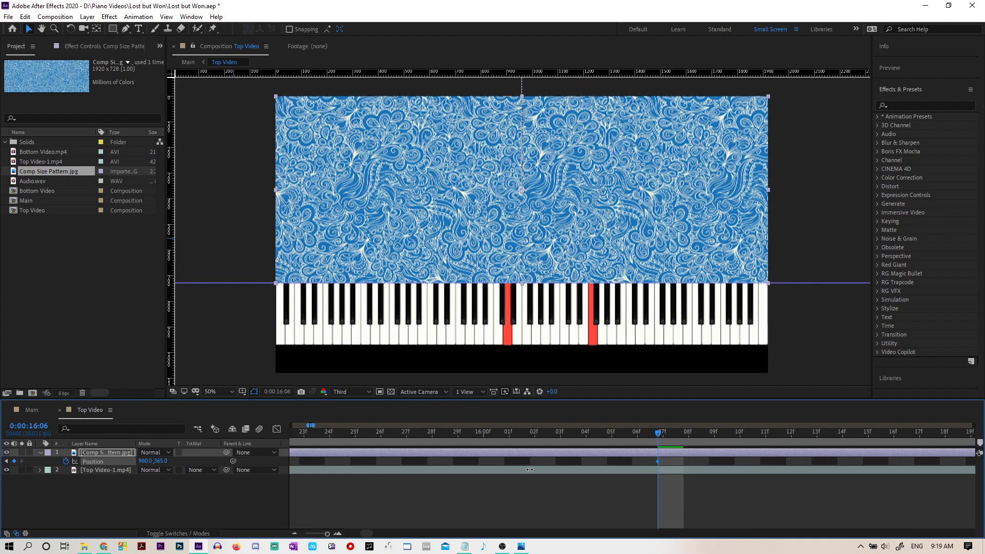
{"action": "left_click_drag", "start_coordinate": [529, 469], "coordinate": [528, 470]}
Step: Check both Position keyframes, then open Top Video's Composition Settings (1920 x 1080, 30.0206 fps)
{"action": "key", "text": "minus"}
{"action": "key", "text": "minus"}
{"action": "key", "text": "minus"}
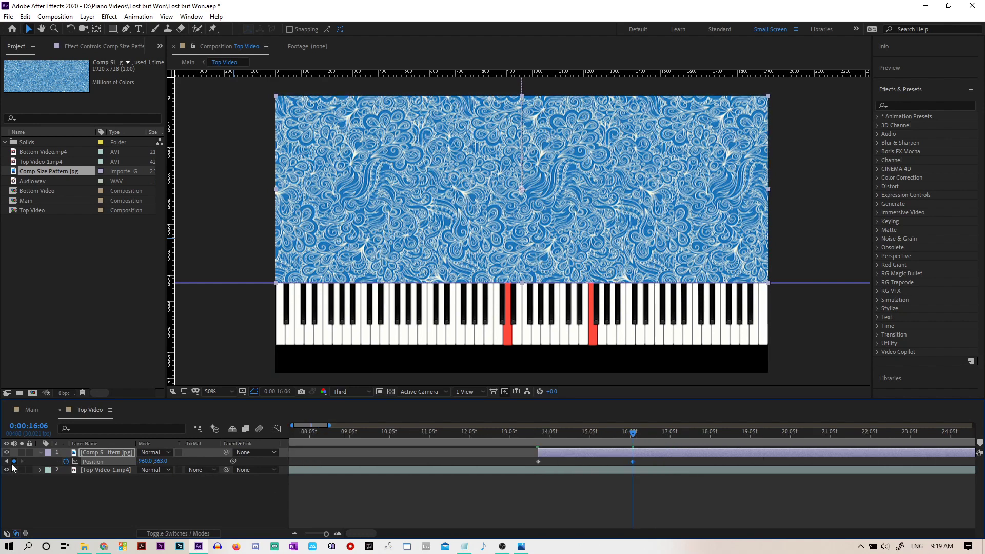
{"action": "left_click", "coordinate": [8, 462]}
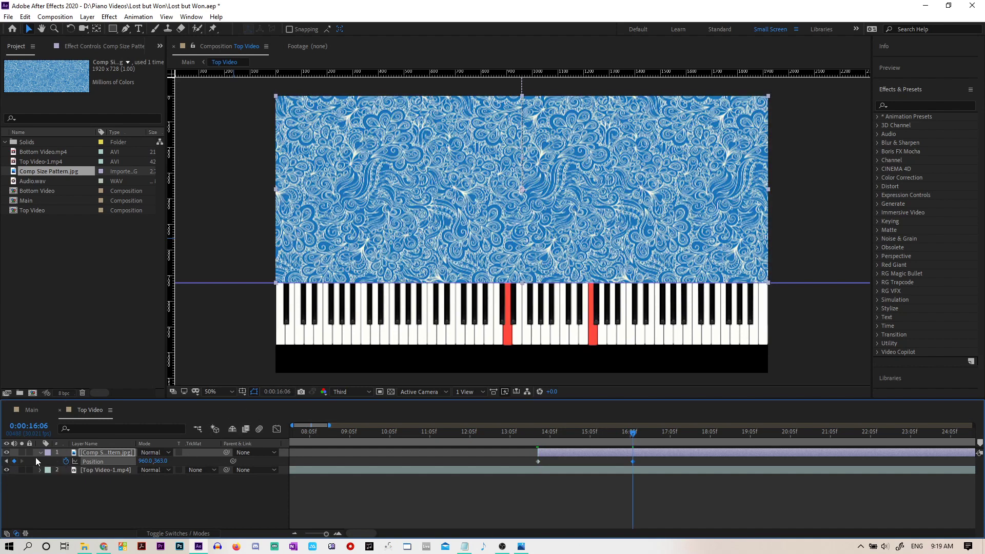
{"action": "left_click", "coordinate": [22, 461]}
{"action": "right_click", "coordinate": [88, 411]}
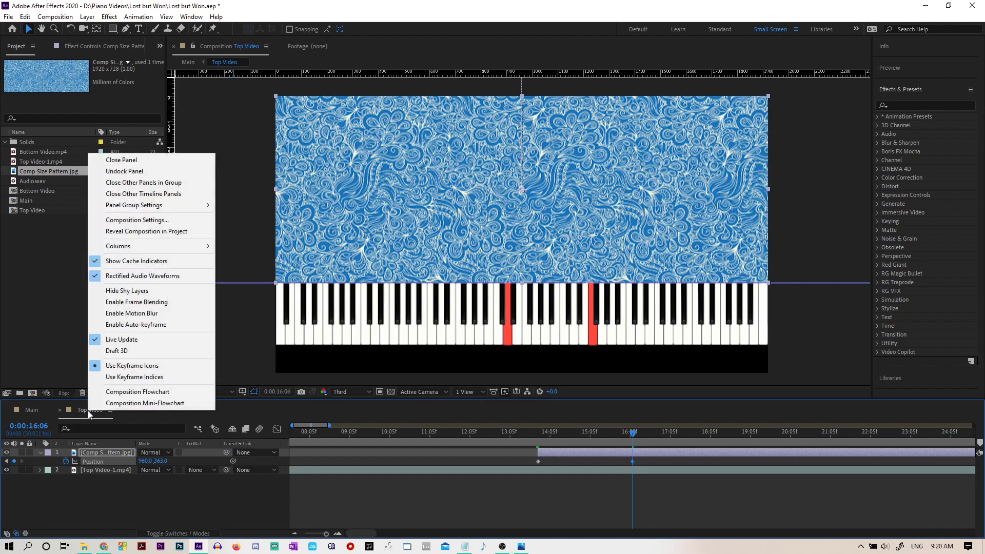
{"action": "left_click", "coordinate": [161, 221]}
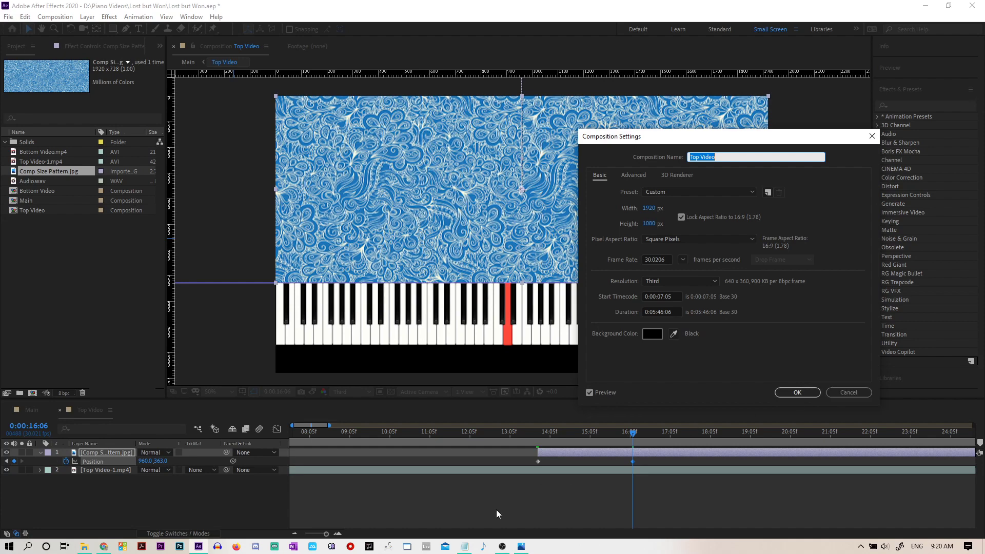
Step: Note the 30-frame composition base, first frame 13:25, and keyboard contact at 16:06 in Notepad
{"action": "left_click", "coordinate": [464, 548]}
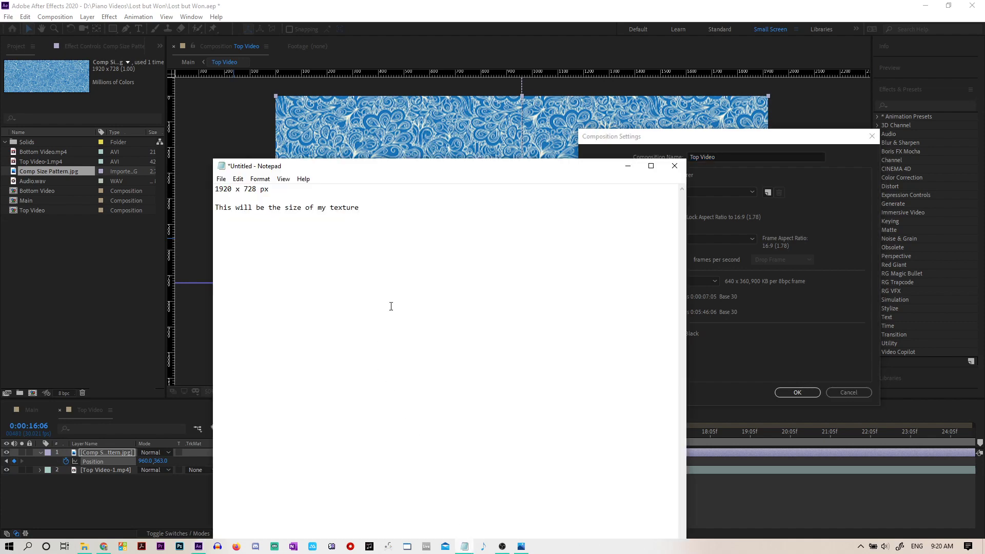
{"action": "type", "text": "Composition base is 30 frames"}
{"action": "left_click_drag", "start_coordinate": [439, 170], "coordinate": [414, 165]}
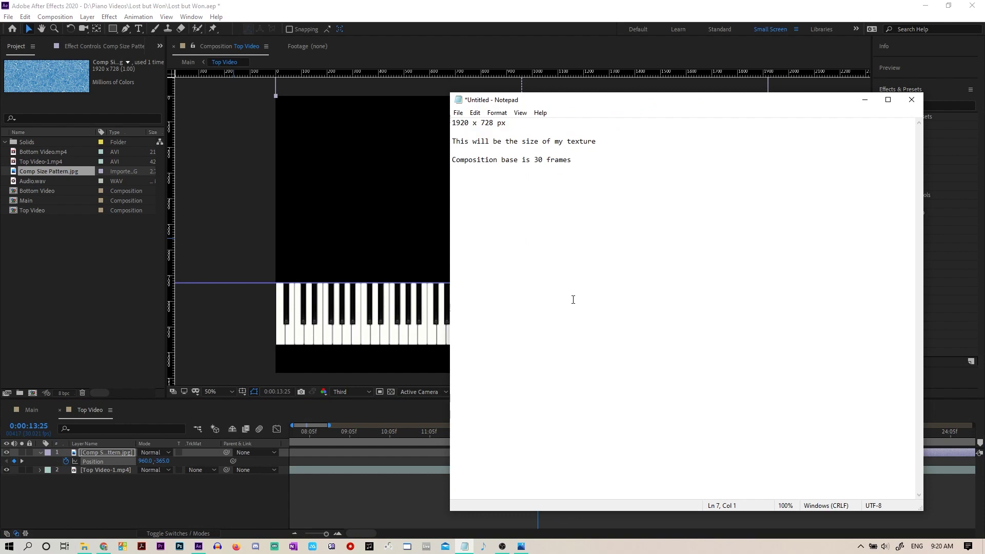
{"action": "type", "text": "13:25 First frame"}
{"action": "left_click", "coordinate": [58, 406]}
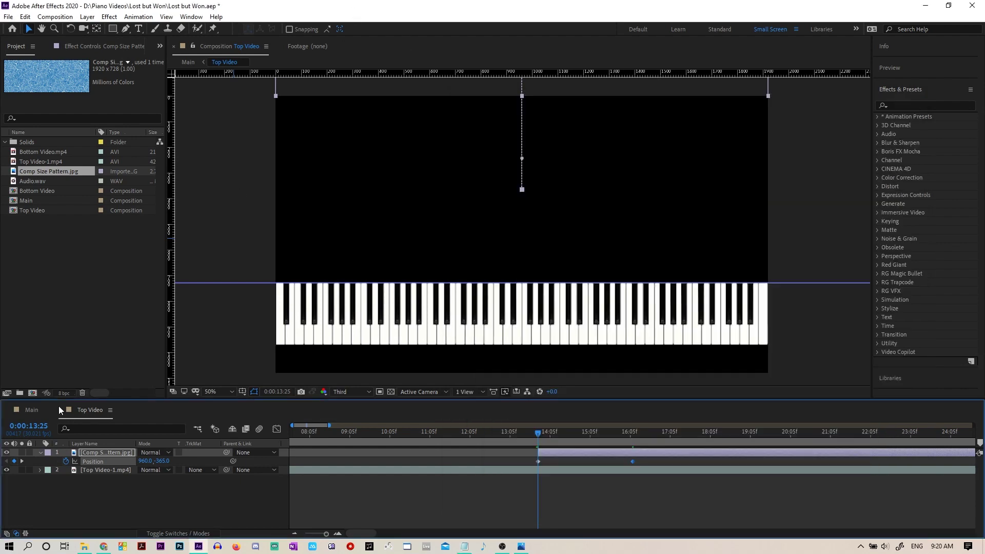
{"action": "left_click", "coordinate": [22, 461]}
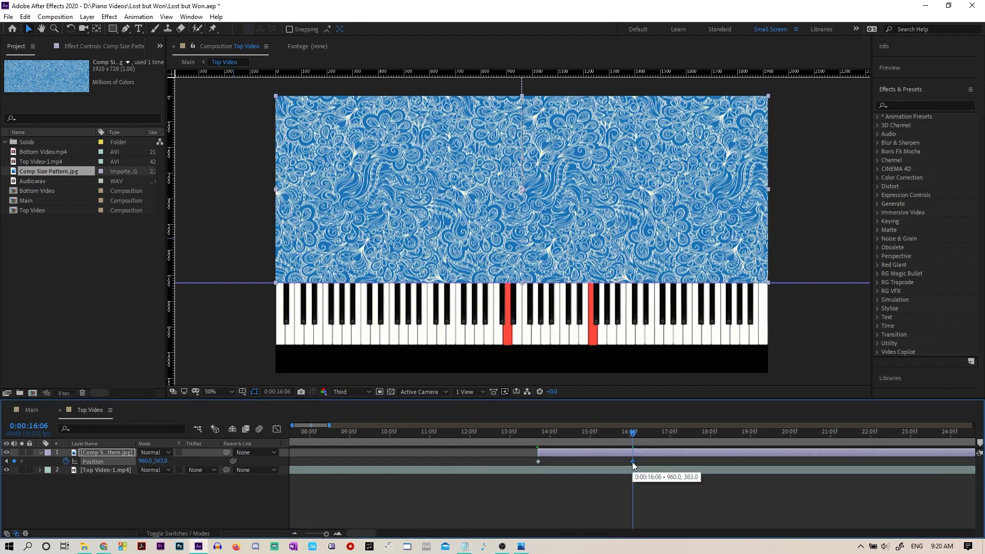
{"action": "key", "text": "alt+Tab"}
{"action": "type", "text": "16:06 Piano roll touching Piano"}
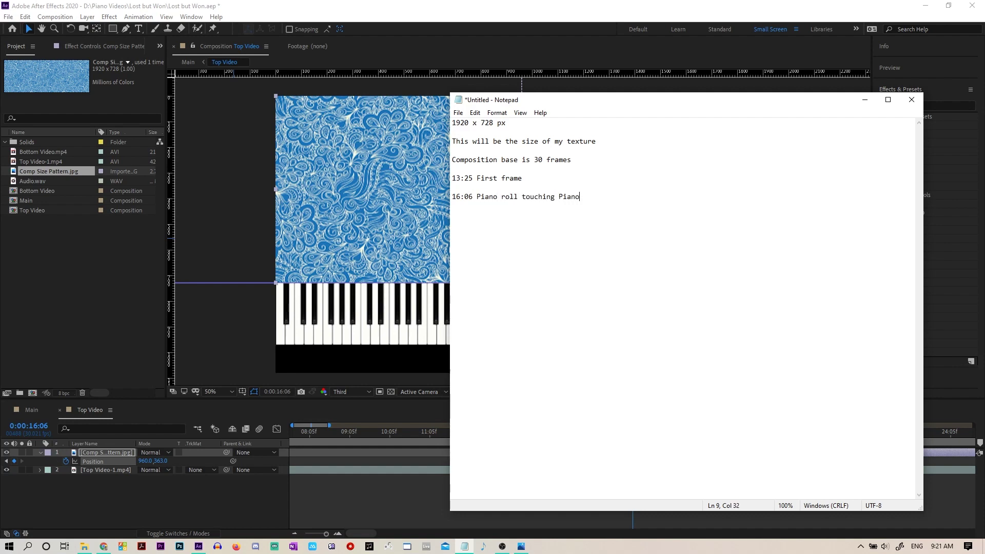
Step: Work out the 2:11 travel time to the keyboard, giving 18:17 as the next target
{"action": "key", "text": "Return"}
{"action": "type", "text": "So how much time do"}
{"action": "key", "text": "BackSpace"}
{"action": "key", "text": "BackSpace"}
{"action": "key", "text": "BackSpace"}
{"action": "type", "text": "es it take"}
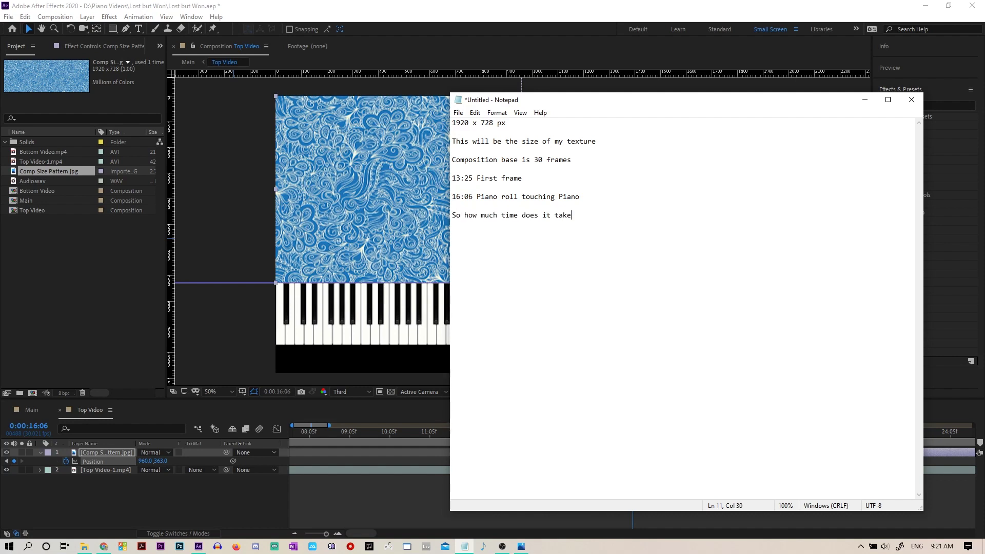
{"action": "type", "text": " for the piano roll to reach from top of scr"}
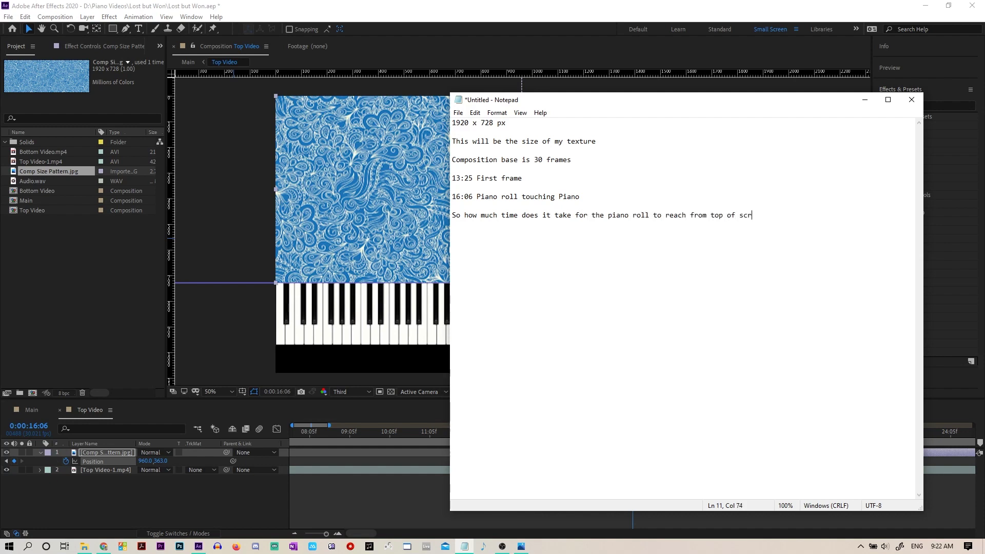
{"action": "type", "text": "een to the keyboard?"}
{"action": "key", "text": "Return"}
{"action": "key", "text": "Return"}
{"action": "type", "text": "2:"}
{"action": "type", "text": "11 thats 2 seconds and 11 frames"}
{"action": "key", "text": "Return"}
{"action": "key", "text": "Return"}
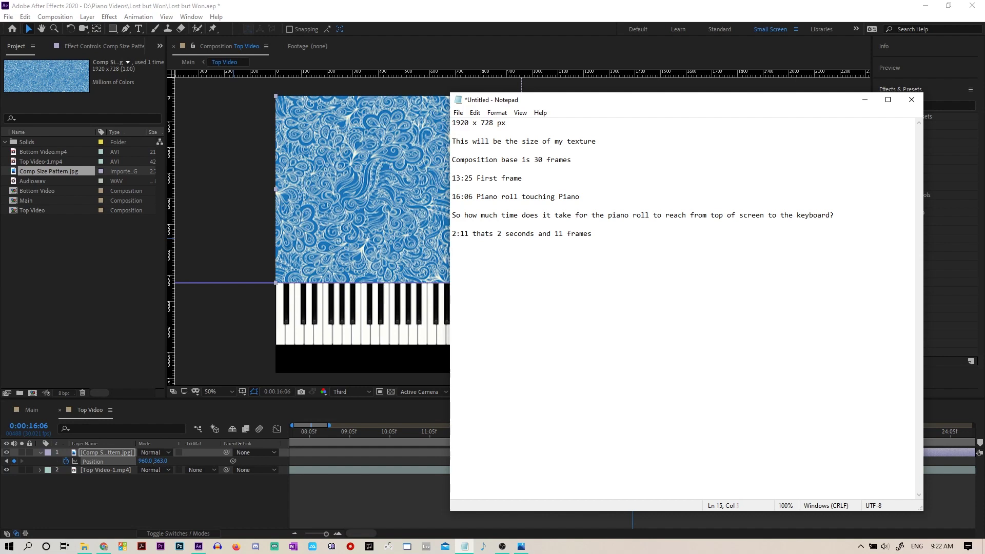
{"action": "type", "text": "Now add 2:11 to the last location of 16:06"}
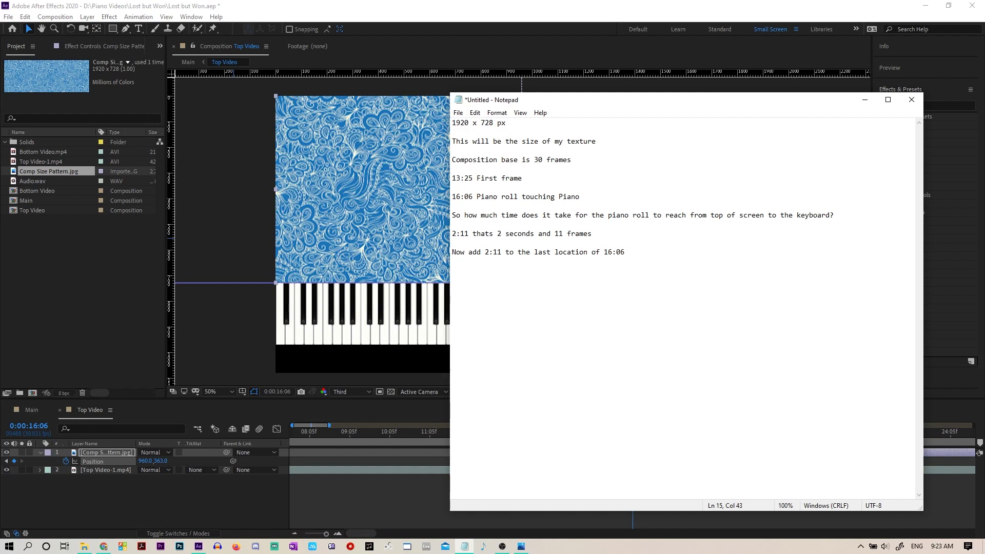
{"action": "key", "text": "Return"}
{"action": "key", "text": "Return"}
{"action": "type", "text": "That will be 18:17.. lets go there"}
Step: Move the playhead to 0:00:18:16 using the go-to-time entry
{"action": "left_click", "coordinate": [284, 394]}
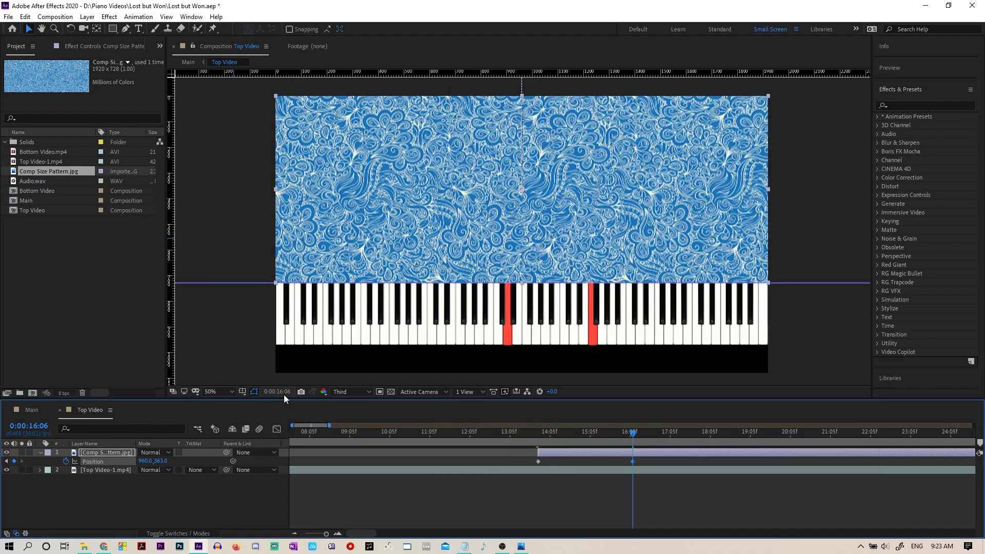
{"action": "left_click", "coordinate": [284, 394]}
{"action": "left_click", "coordinate": [459, 294]}
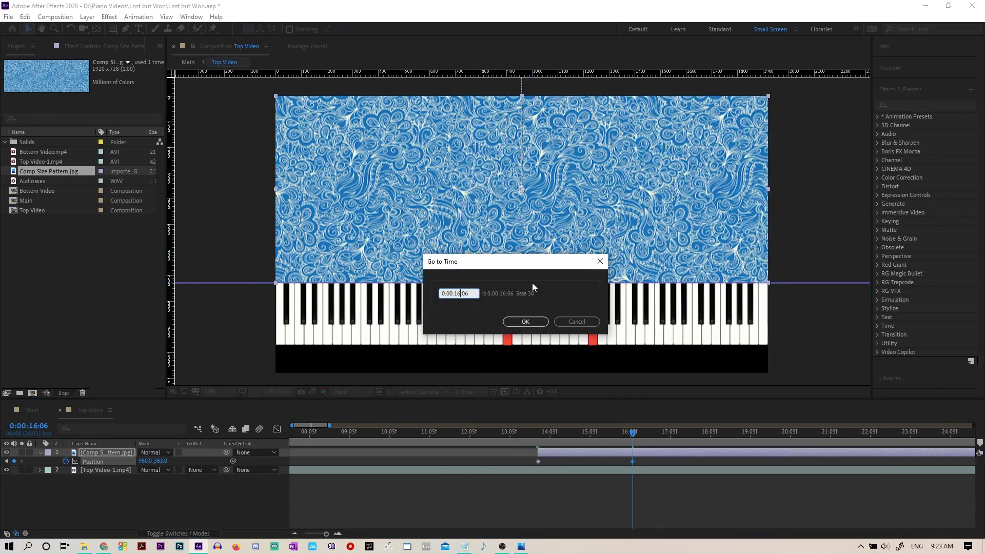
{"action": "key", "text": "Delete"}
{"action": "type", "text": "8"}
{"action": "key", "text": "Right"}
{"action": "key", "text": "Delete"}
{"action": "type", "text": "16"}
{"action": "left_click", "coordinate": [528, 322]}
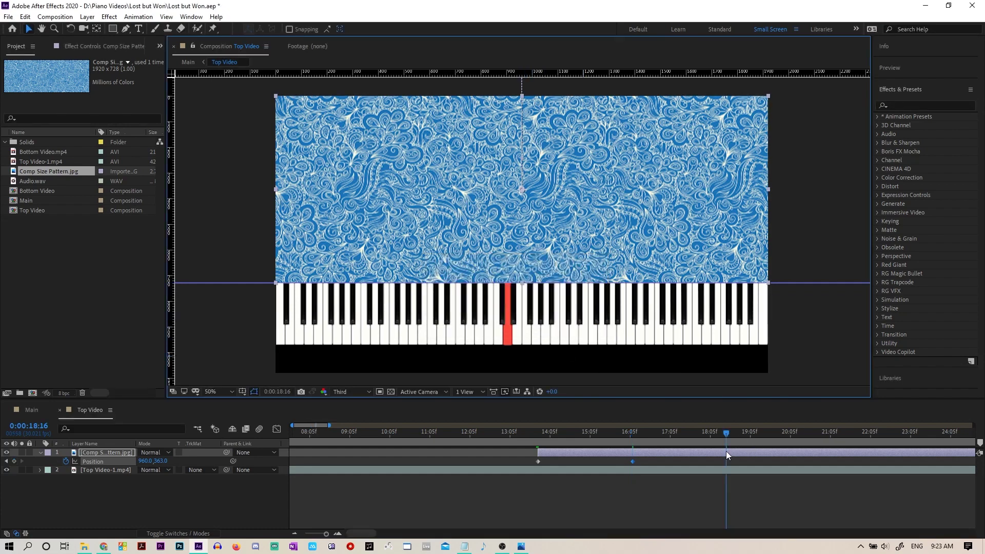
Step: Add a Position keyframe at 960, 1093 with the viewer at Full resolution
{"action": "left_click_drag", "start_coordinate": [160, 461], "coordinate": [557, 438]}
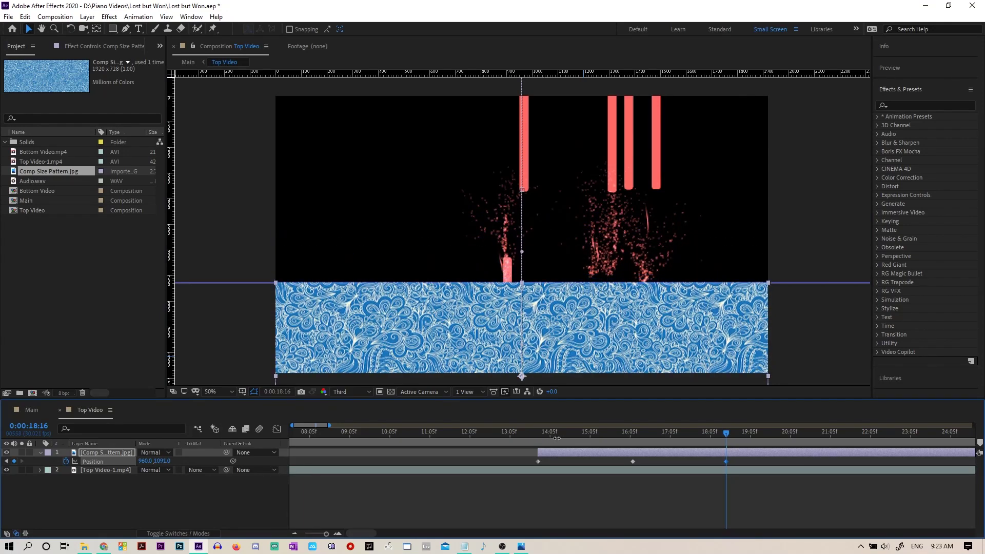
{"action": "key", "text": "period"}
{"action": "key", "text": "period"}
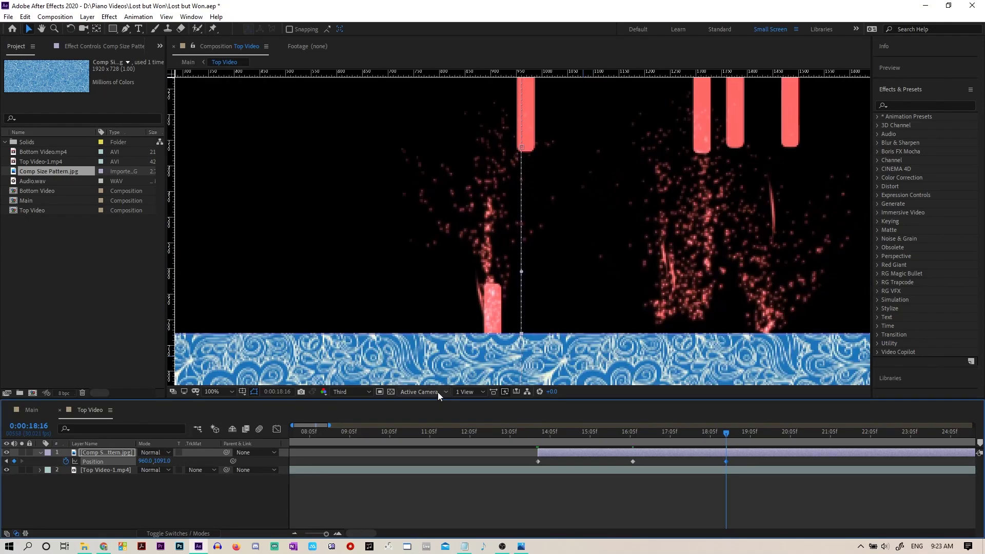
{"action": "left_click", "coordinate": [358, 391]}
{"action": "left_click", "coordinate": [353, 414]}
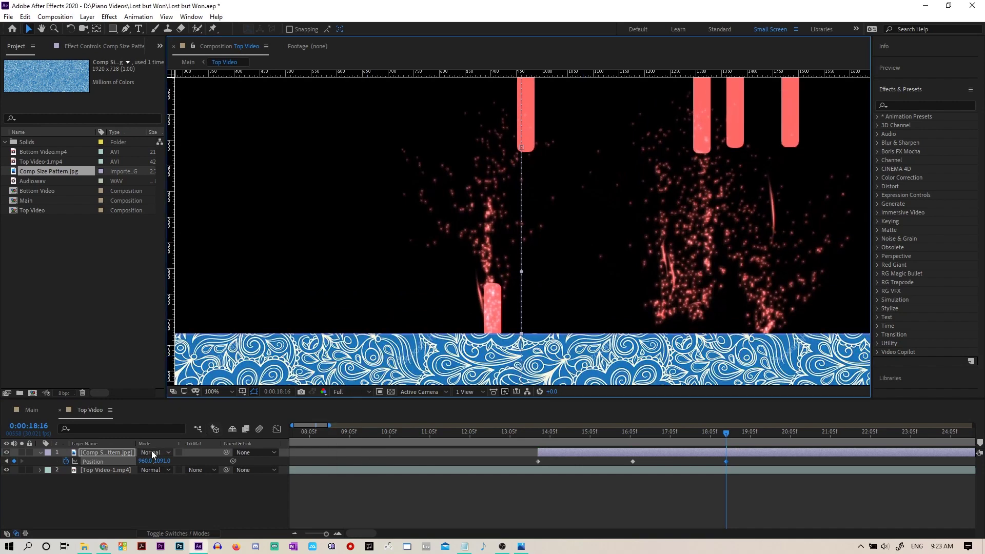
{"action": "left_click_drag", "start_coordinate": [160, 460], "coordinate": [163, 459]}
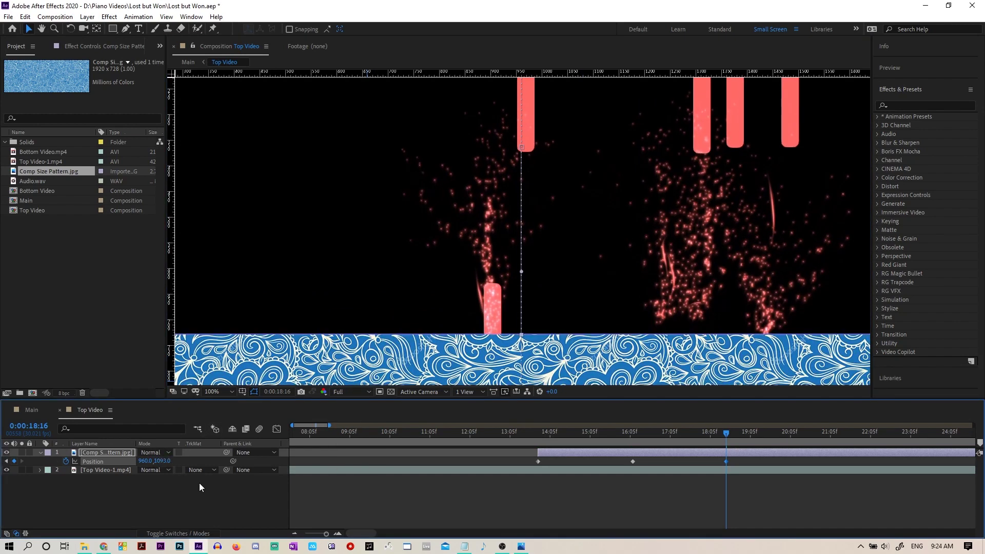
Step: From the first keyframe, fit Top Video in the viewer at Quarter resolution and preview the slide
{"action": "left_click", "coordinate": [6, 461]}
{"action": "left_click", "coordinate": [6, 461]}
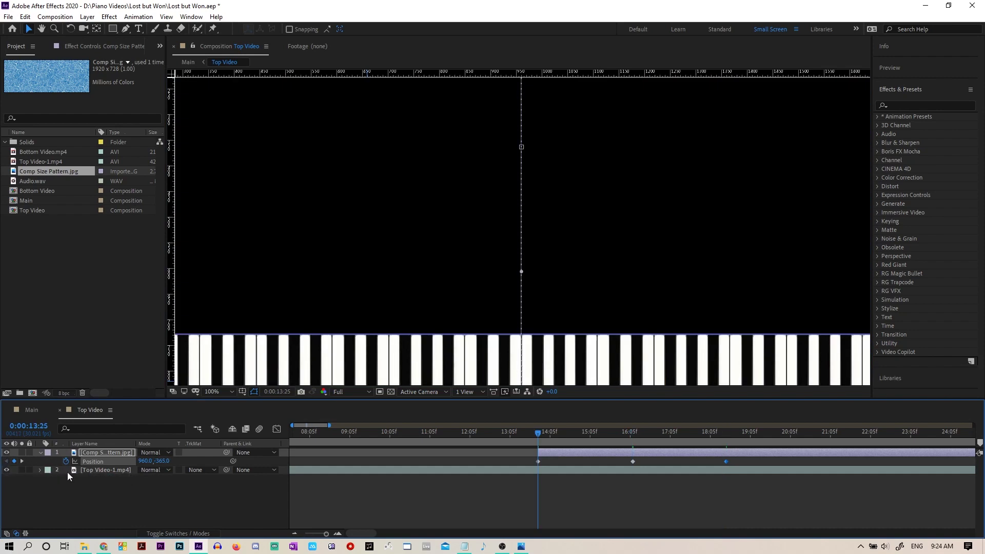
{"action": "key", "text": "comma"}
{"action": "key", "text": "comma"}
{"action": "left_click", "coordinate": [350, 392]}
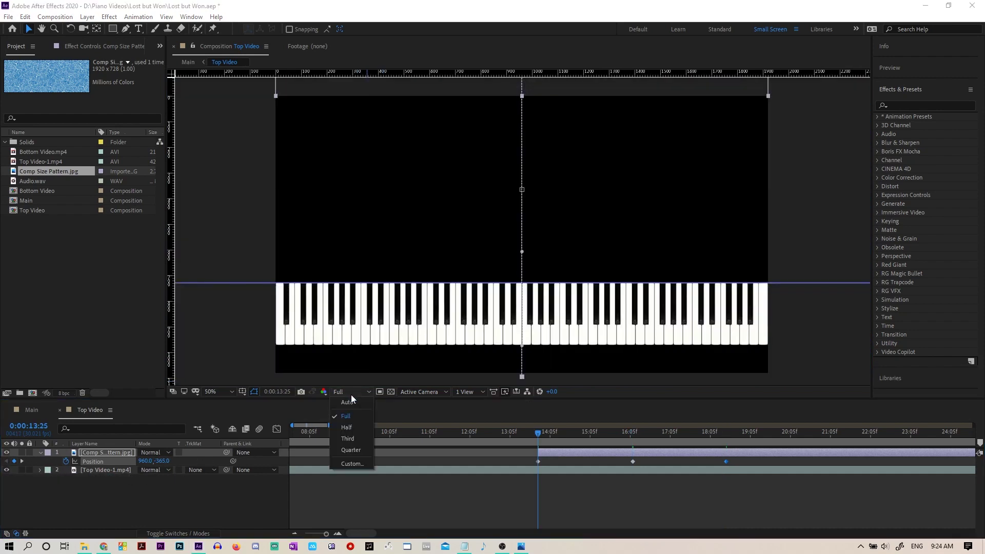
{"action": "left_click", "coordinate": [350, 450]}
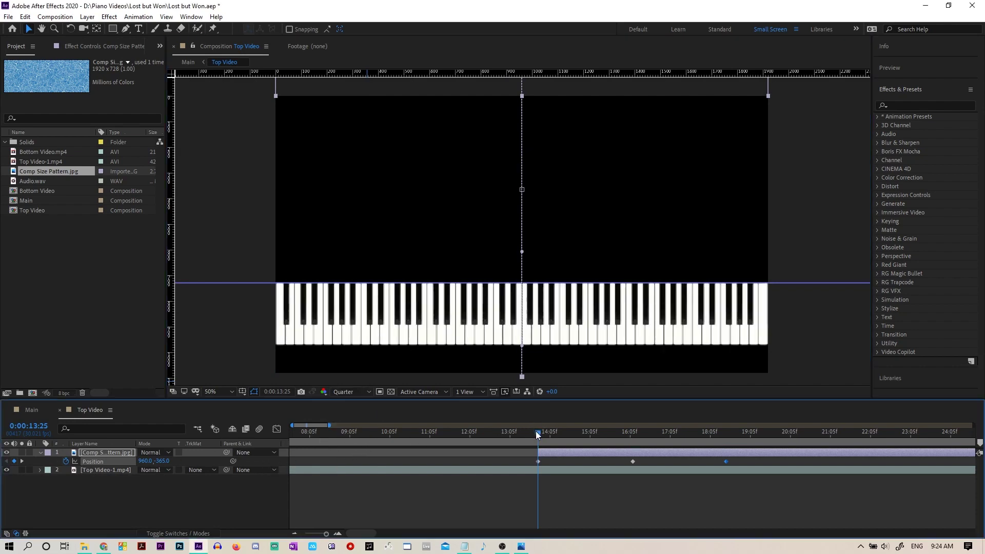
{"action": "key", "text": "space"}
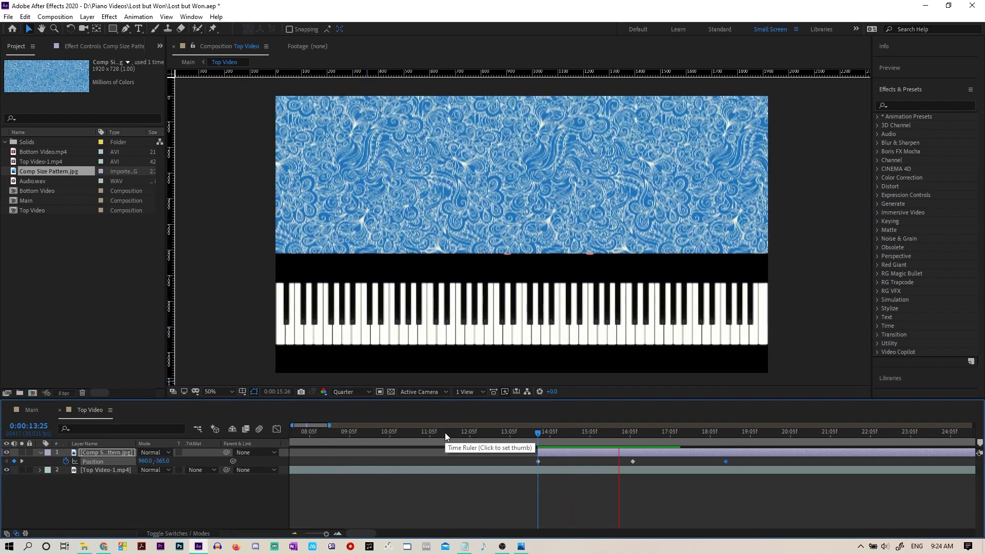
{"action": "key", "text": "space"}
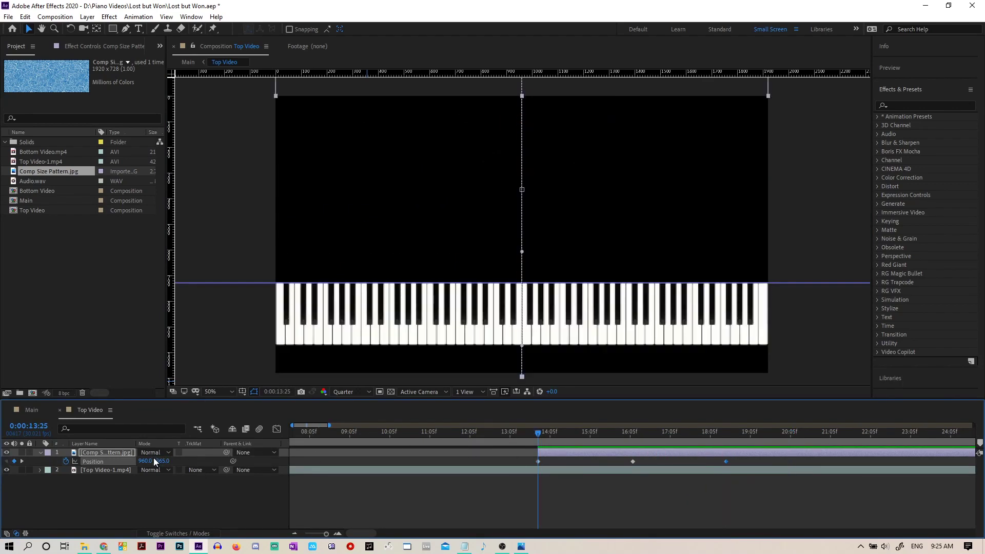
Step: Preview Top Video-1.mp4 with a Luma Matte, undo it, and go to the 18:16 keyframe
{"action": "left_click", "coordinate": [198, 469]}
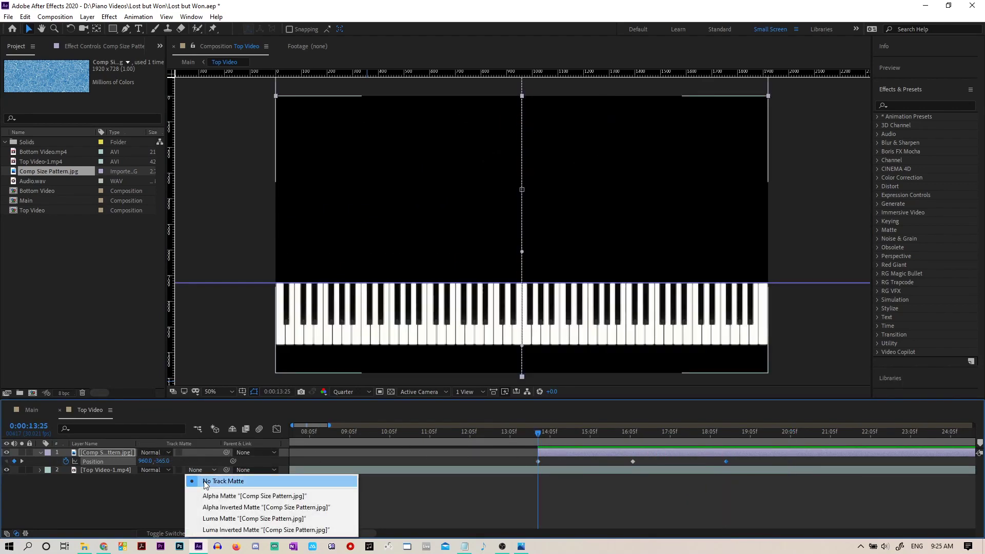
{"action": "left_click", "coordinate": [207, 519]}
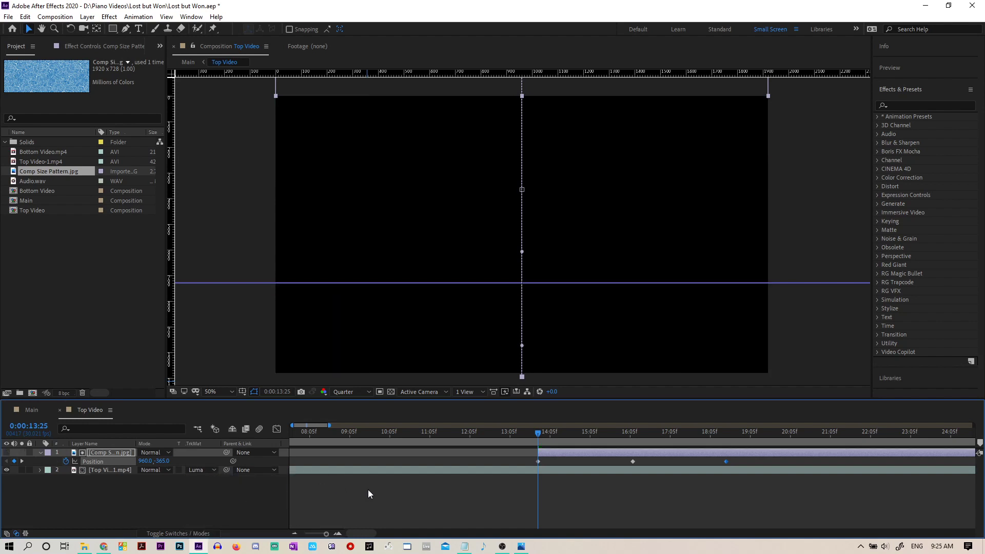
{"action": "key", "text": "space"}
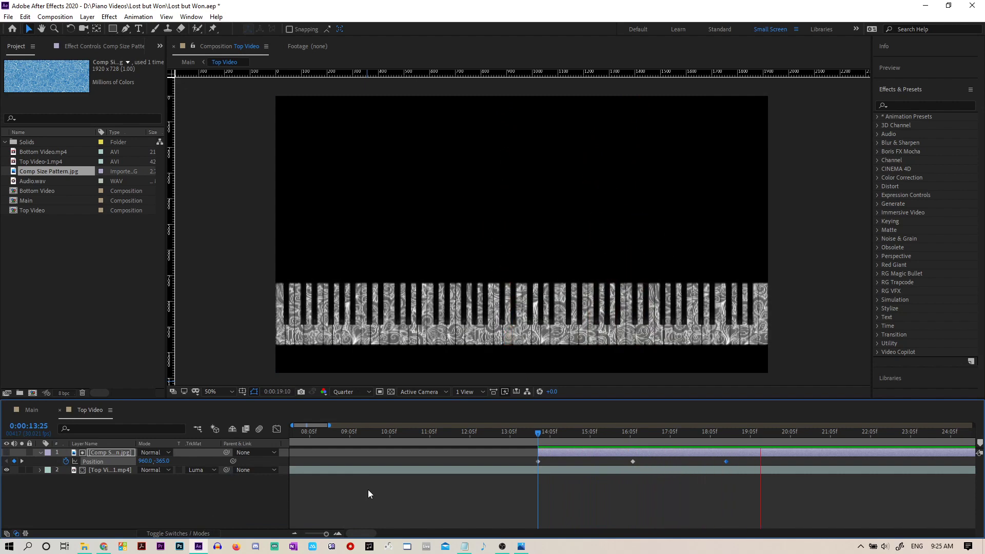
{"action": "key", "text": "space"}
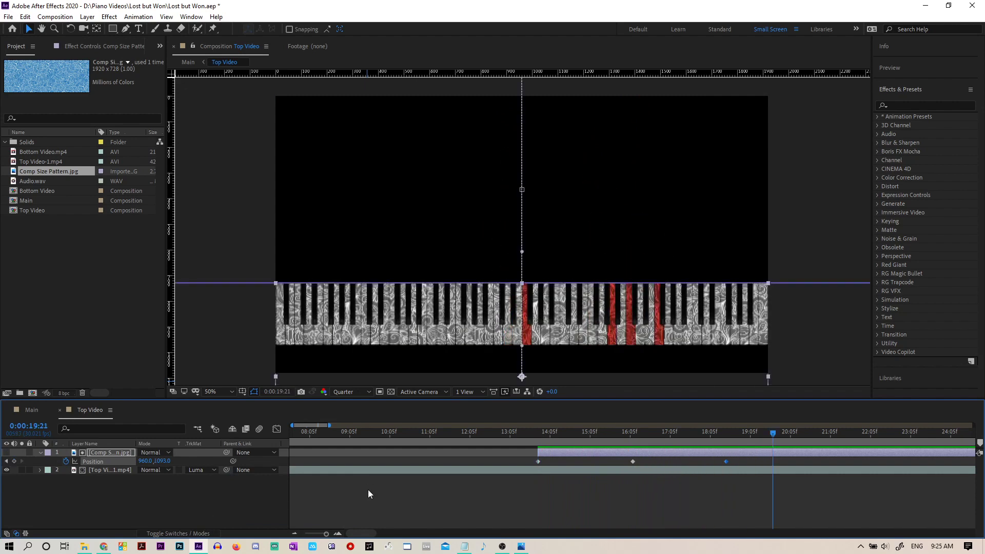
{"action": "key", "text": "ctrl+z"}
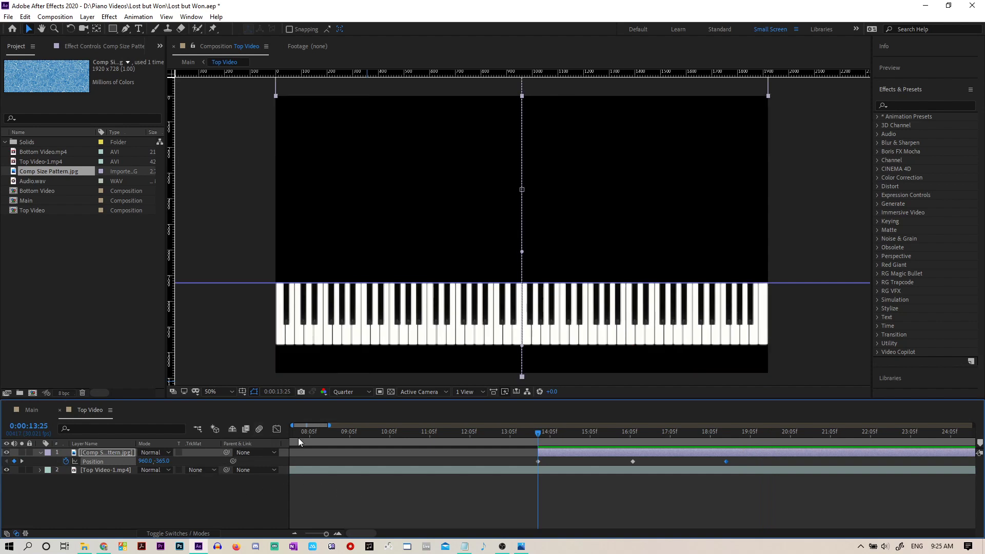
{"action": "left_click", "coordinate": [23, 461]}
{"action": "left_click", "coordinate": [22, 461]}
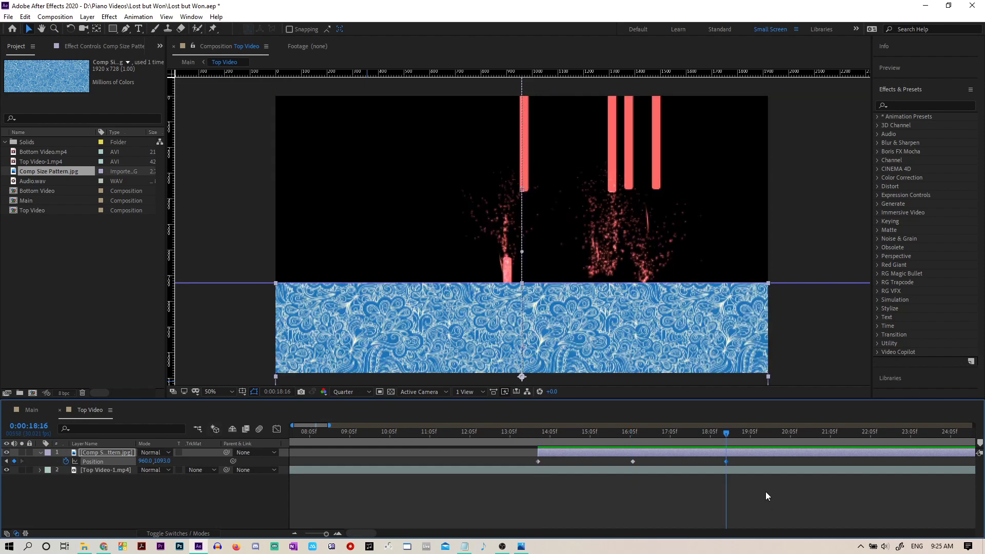
Step: Split the pattern layer at 0:00:18:16 and delete the split-off remainder
{"action": "left_click", "coordinate": [729, 451]}
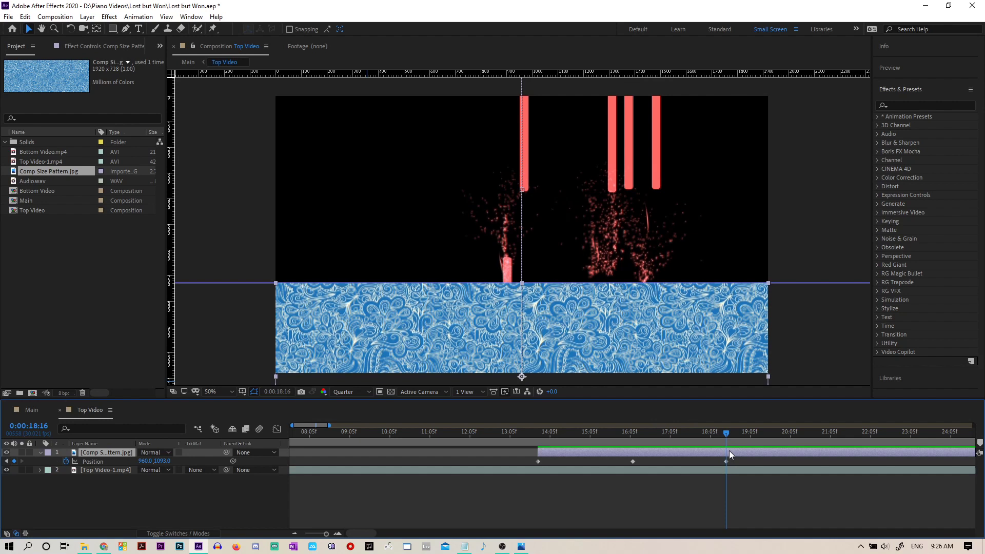
{"action": "key", "text": "ctrl+shift+d"}
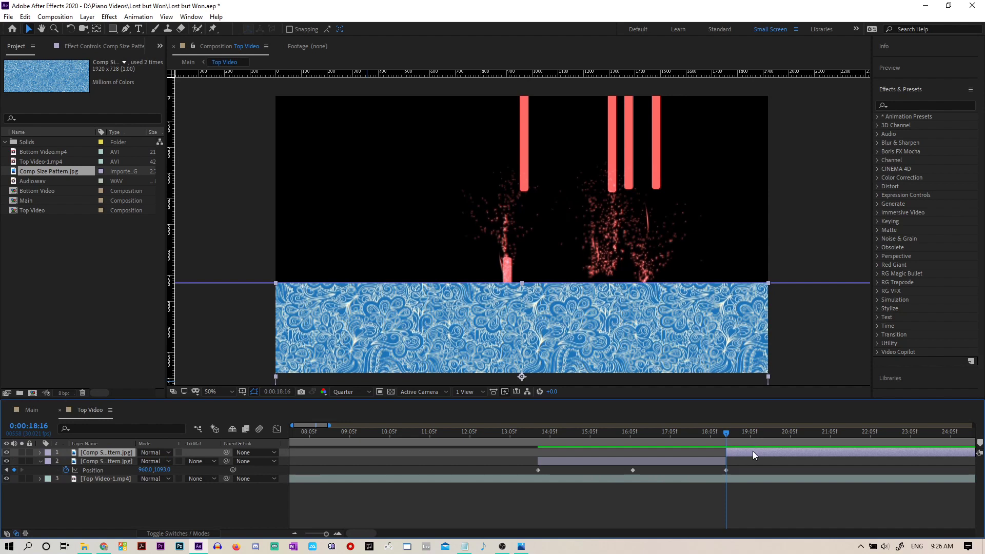
{"action": "key", "text": "Delete"}
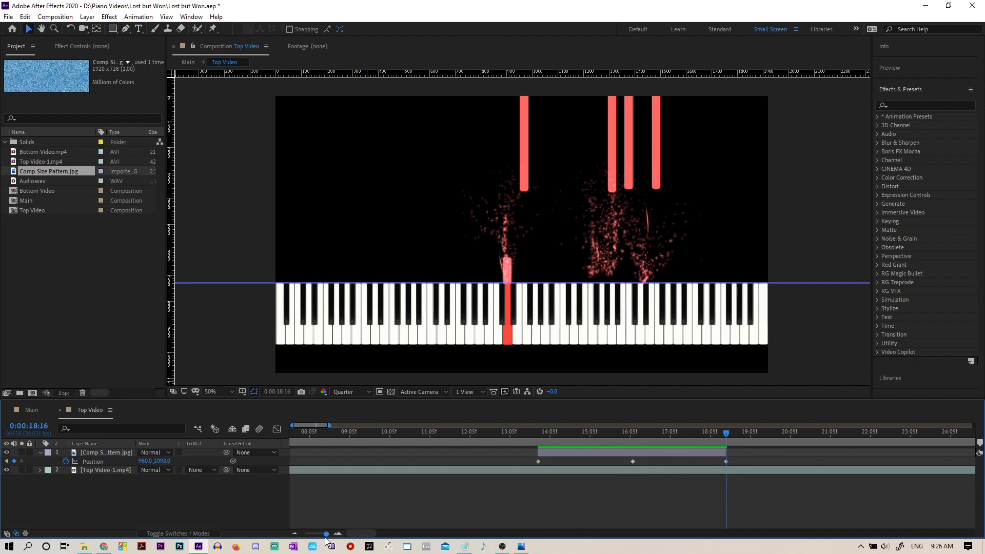
Step: Duplicate the pattern layer and align the copy's first Position keyframe (960, -365) with 16:06
{"action": "left_click_drag", "start_coordinate": [326, 534], "coordinate": [325, 535]}
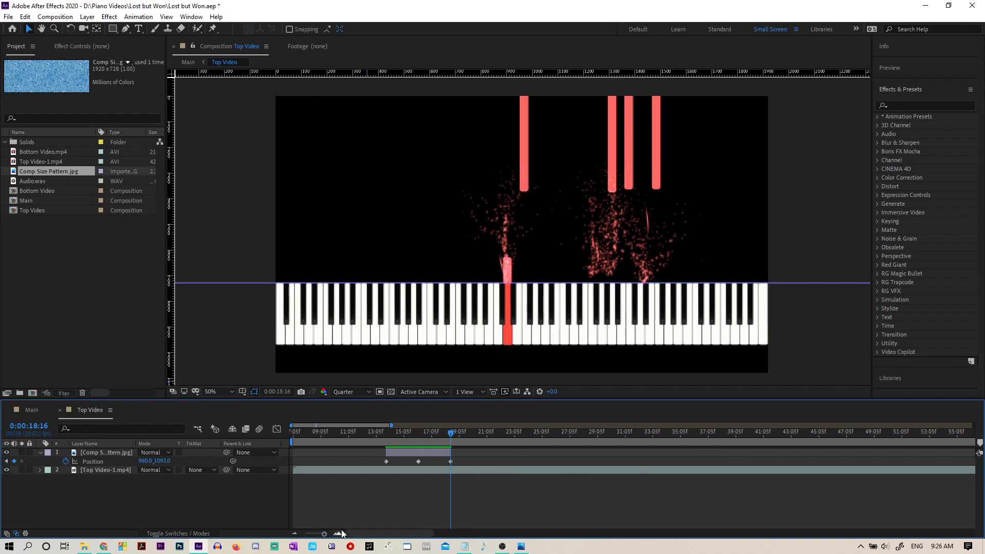
{"action": "left_click", "coordinate": [412, 451]}
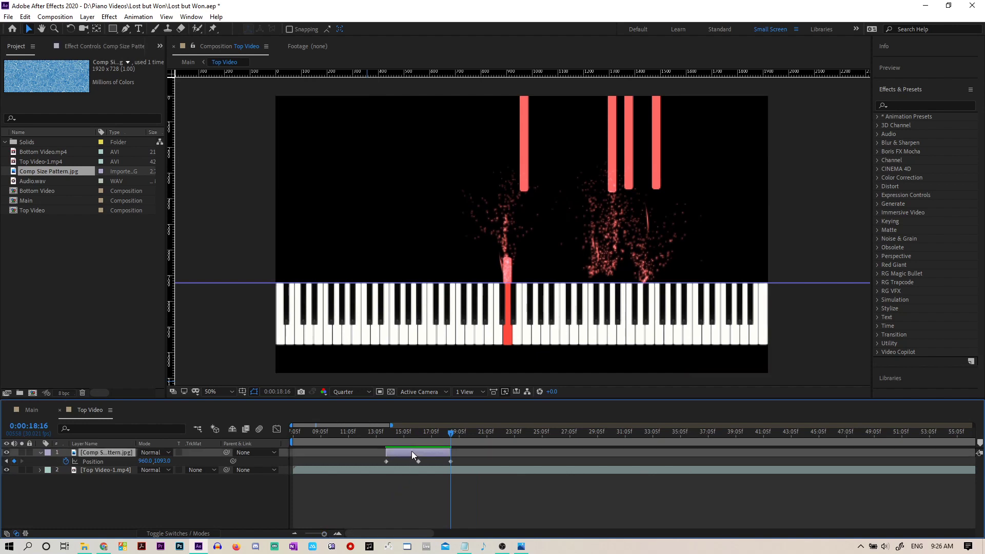
{"action": "key", "text": "ctrl+d"}
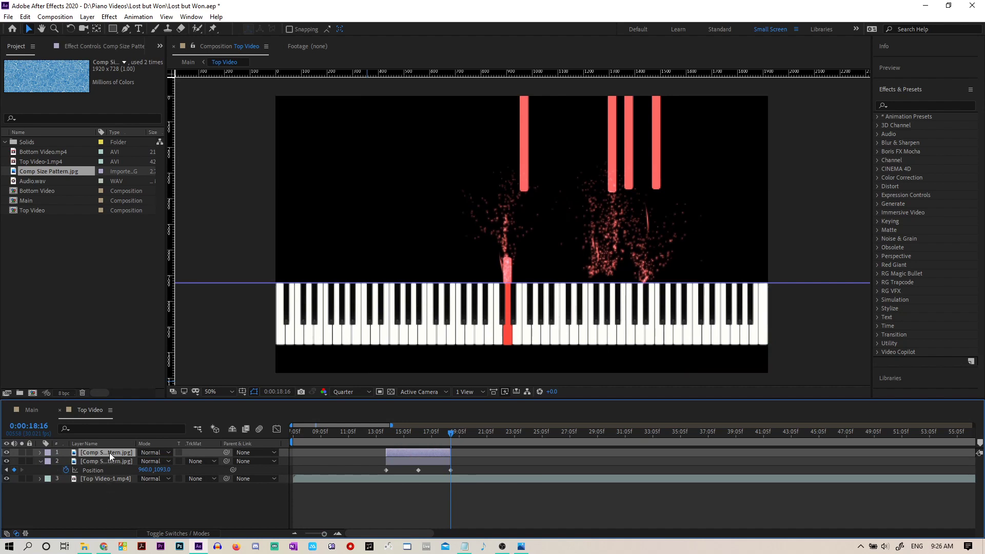
{"action": "key", "text": "p"}
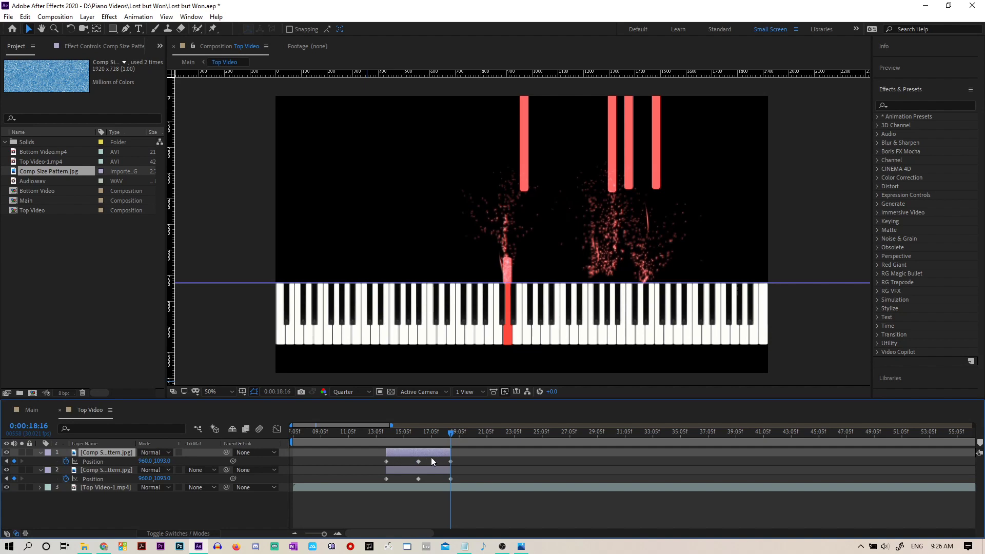
{"action": "left_click", "coordinate": [7, 479]}
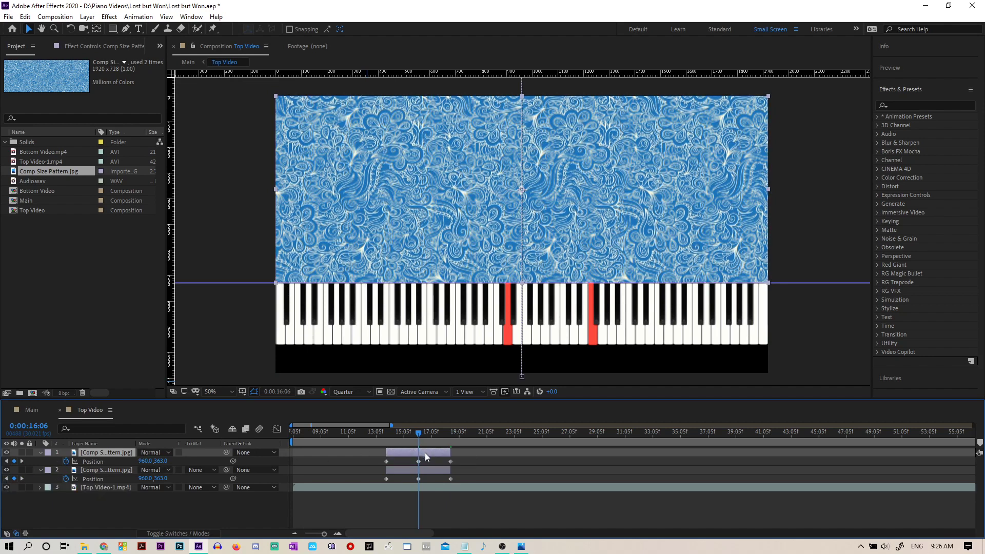
{"action": "left_click_drag", "start_coordinate": [425, 453], "coordinate": [456, 448]}
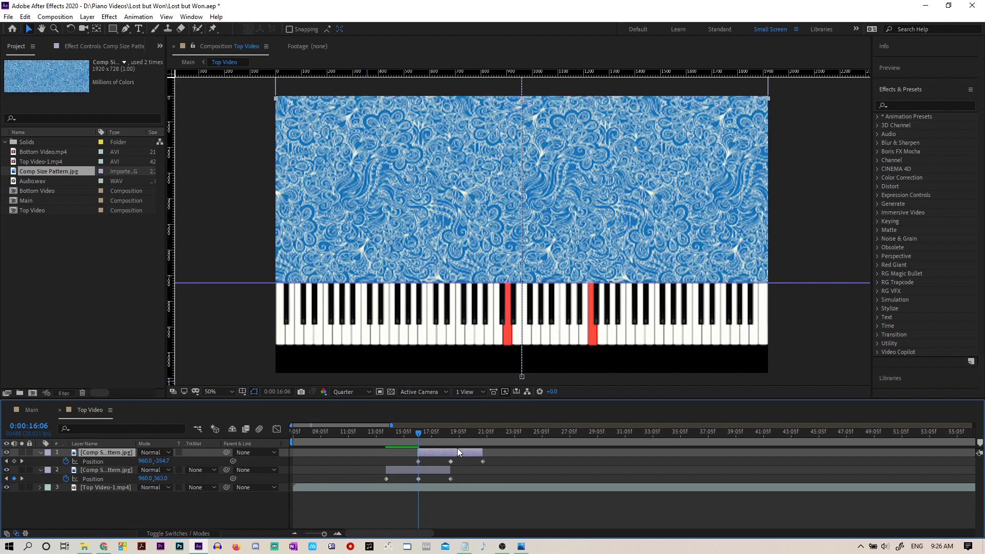
{"action": "left_click_drag", "start_coordinate": [456, 448], "coordinate": [457, 447]}
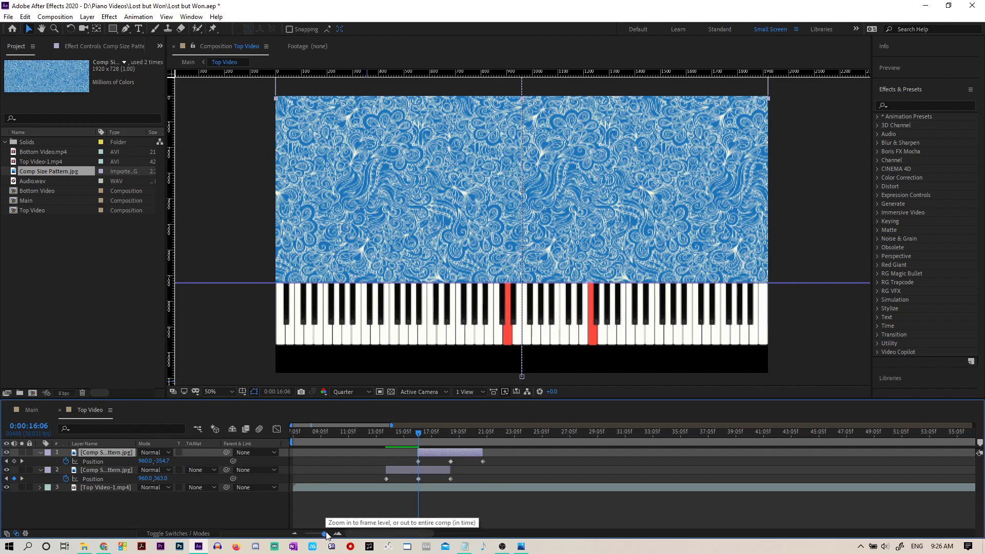
{"action": "left_click_drag", "start_coordinate": [325, 533], "coordinate": [328, 533]}
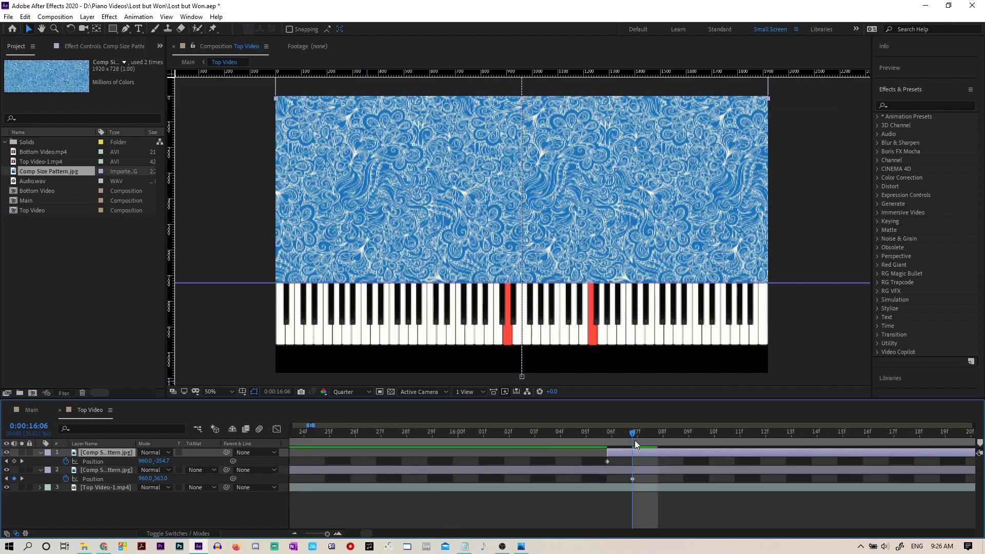
{"action": "left_click_drag", "start_coordinate": [641, 451], "coordinate": [655, 451]}
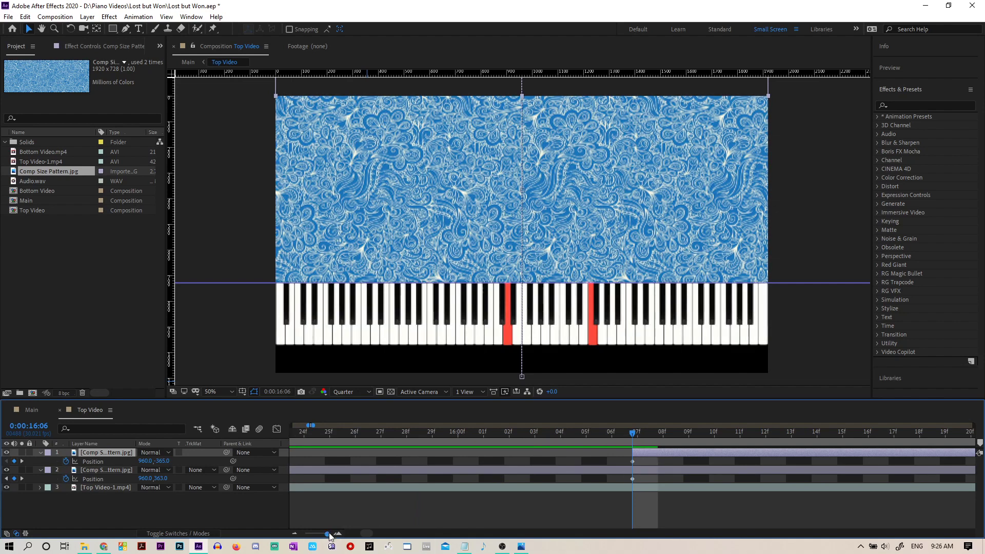
{"action": "left_click_drag", "start_coordinate": [327, 534], "coordinate": [323, 534]}
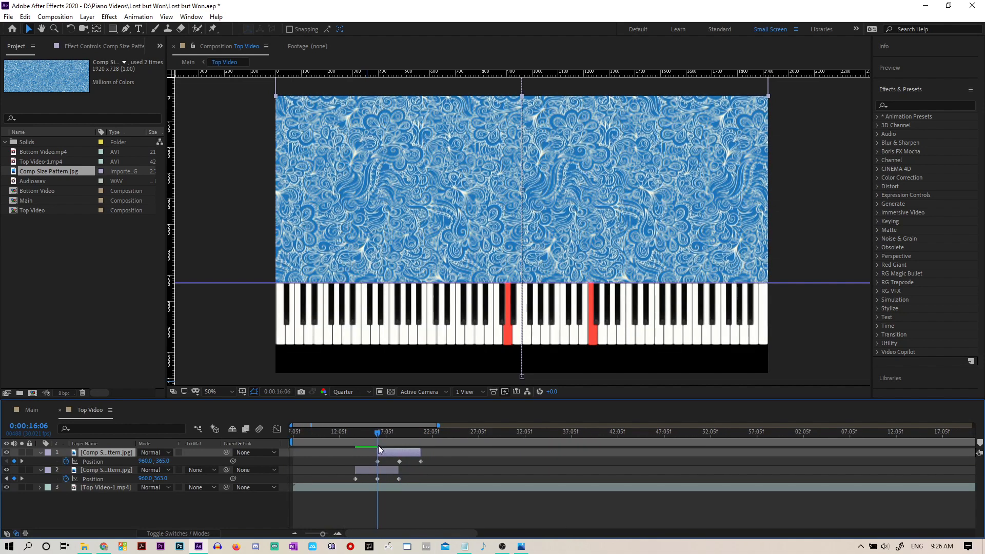
{"action": "mouse_move", "coordinate": [377, 435]}
{"action": "left_mouse_down"}
{"action": "mouse_move", "coordinate": [362, 436]}
{"action": "mouse_move", "coordinate": [384, 441]}
{"action": "left_mouse_up"}
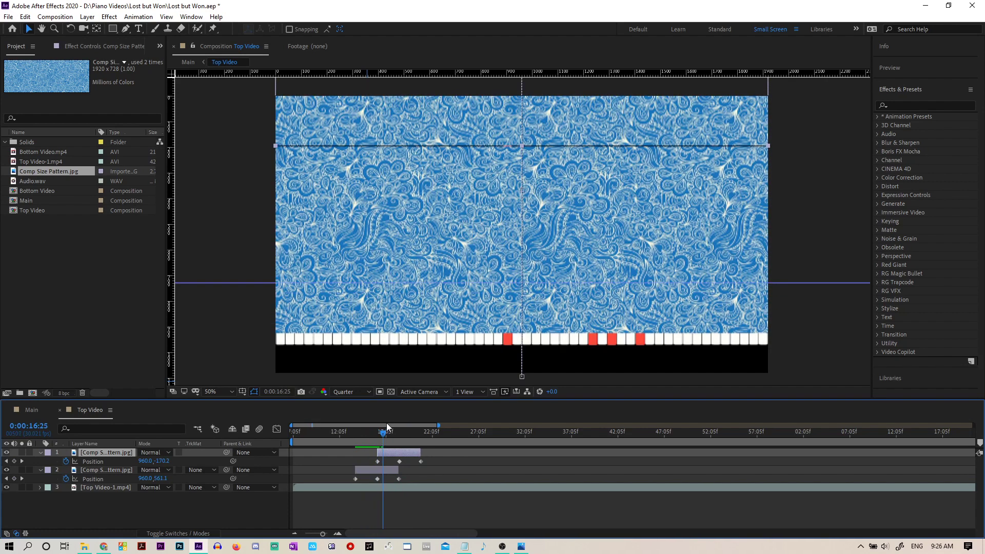
Step: Switch the viewer to Full resolution and scale both pattern layers to 102%
{"action": "left_click", "coordinate": [361, 393]}
{"action": "left_click", "coordinate": [356, 414]}
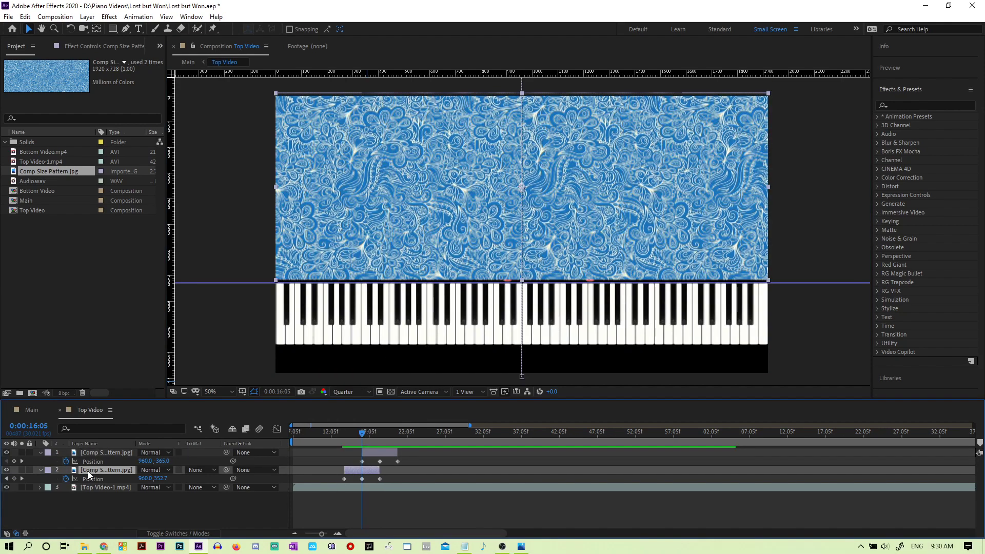
{"action": "key", "text": "s"}
{"action": "type", "text": "102"}
{"action": "key", "text": "Return"}
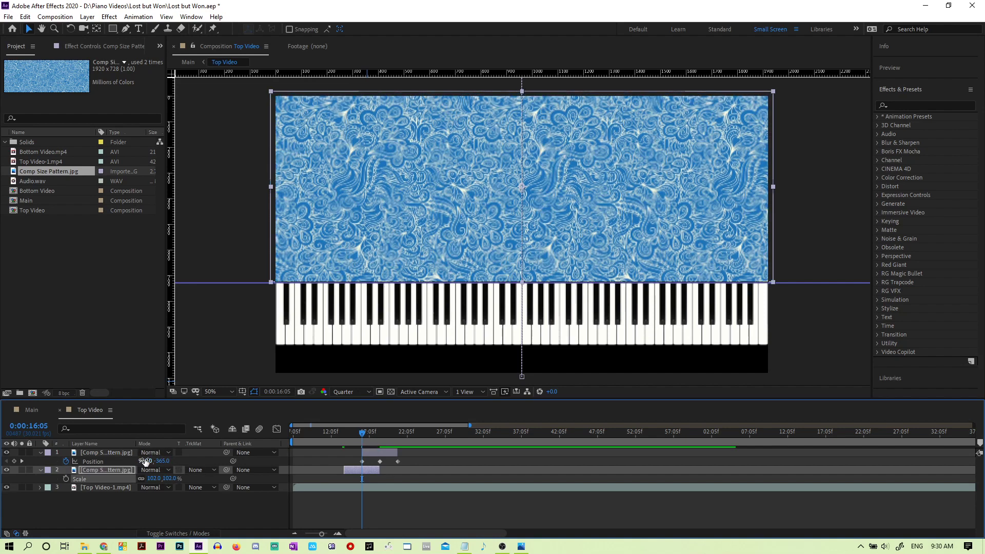
{"action": "left_click", "coordinate": [114, 451]}
{"action": "key", "text": "s"}
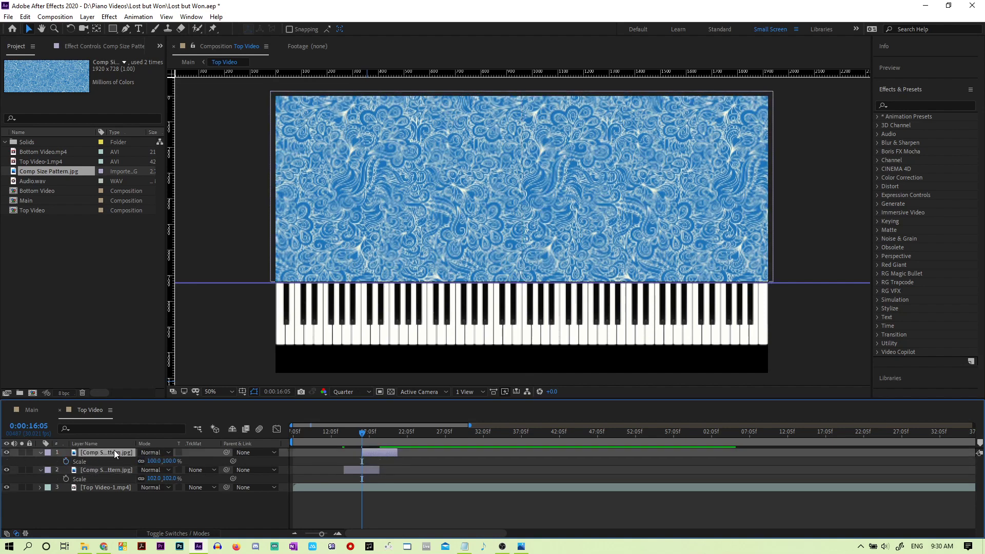
{"action": "left_click", "coordinate": [153, 460]}
{"action": "type", "text": "102"}
{"action": "key", "text": "Return"}
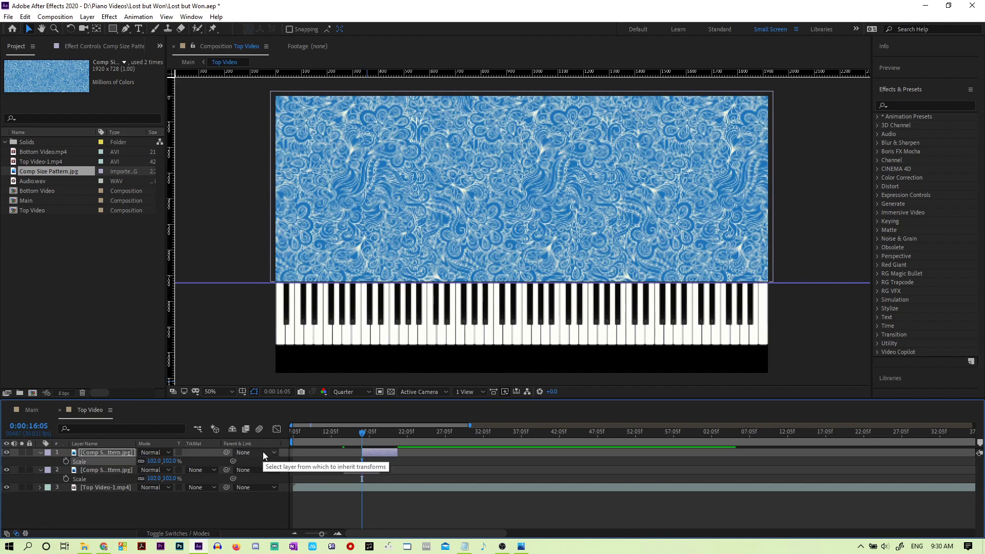
Step: Scrub back to around 13:20, preview the sweep, and zoom the timeline out
{"action": "left_click", "coordinate": [356, 433]}
{"action": "left_click_drag", "start_coordinate": [352, 433], "coordinate": [343, 434]}
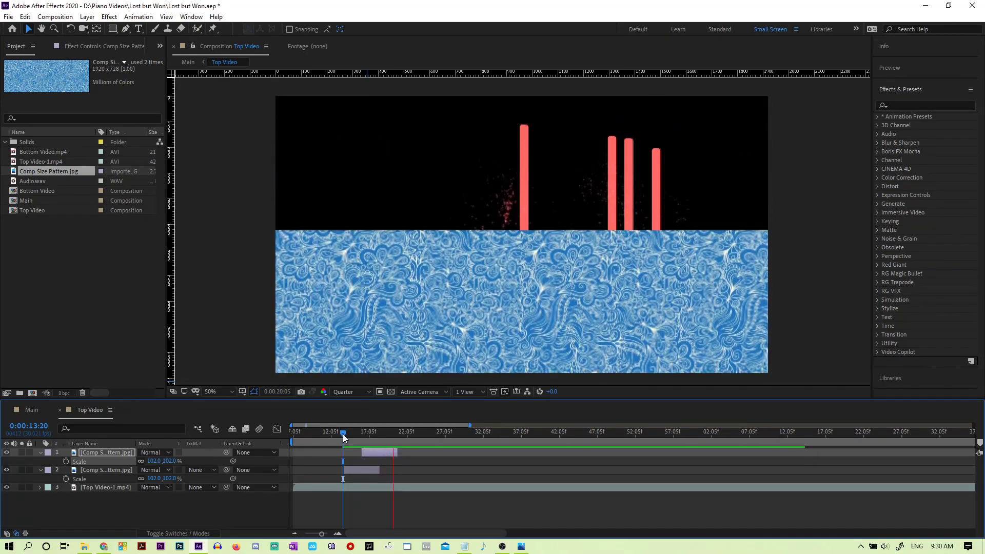
{"action": "key", "text": "space"}
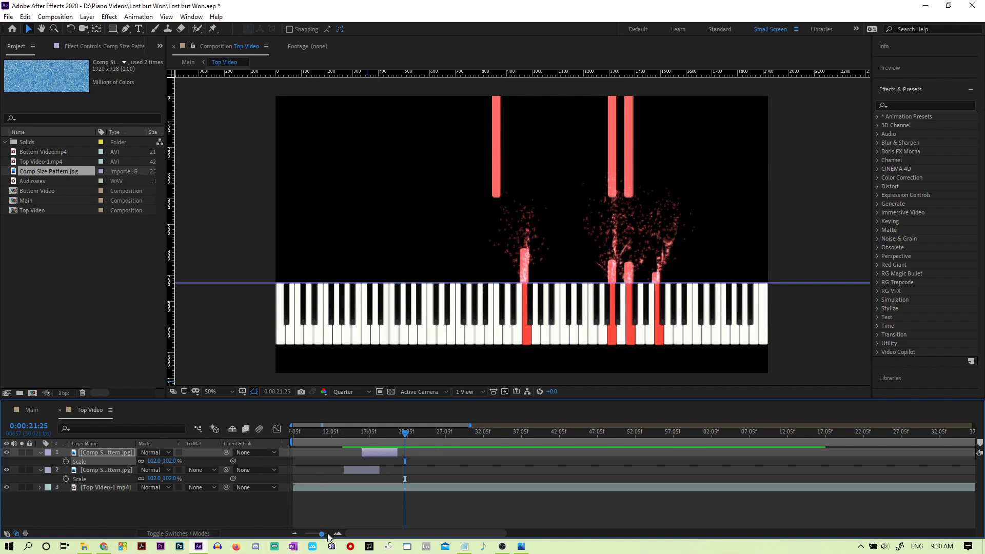
{"action": "left_click_drag", "start_coordinate": [328, 537], "coordinate": [316, 537]}
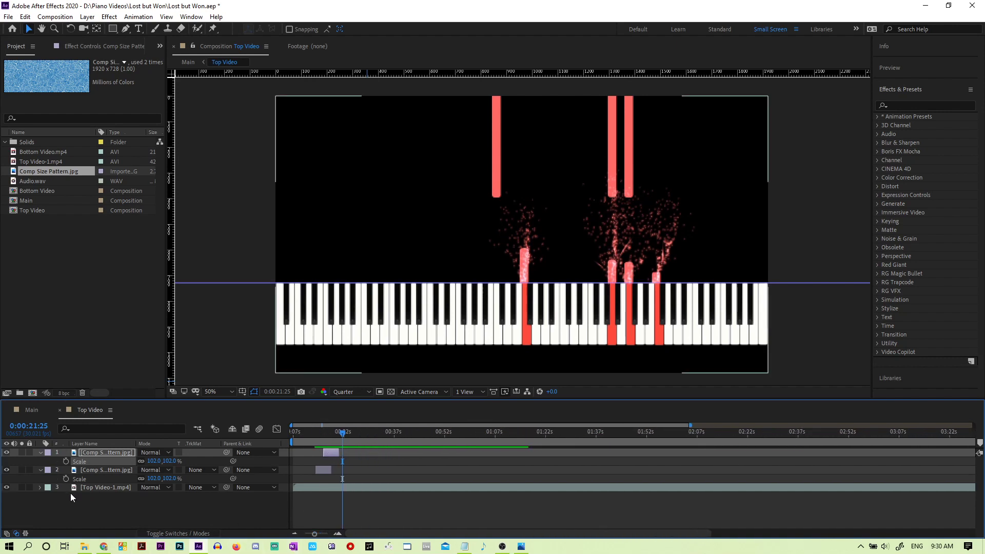
Step: Hide both Scale rows, reveal Position keyframes, and duplicate the top pattern layer
{"action": "left_click", "coordinate": [41, 453]}
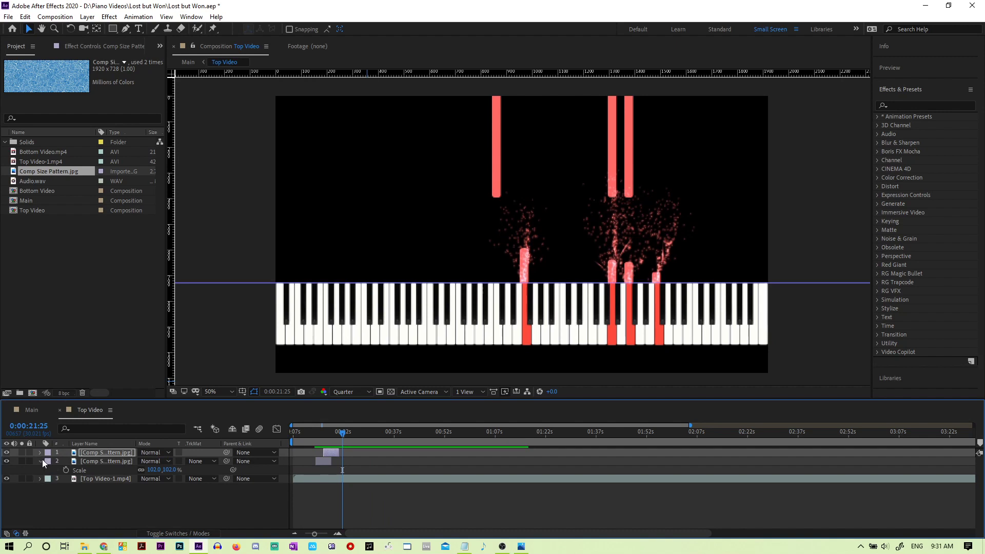
{"action": "left_click", "coordinate": [40, 461]}
{"action": "left_click", "coordinate": [369, 481]}
{"action": "key", "text": "u"}
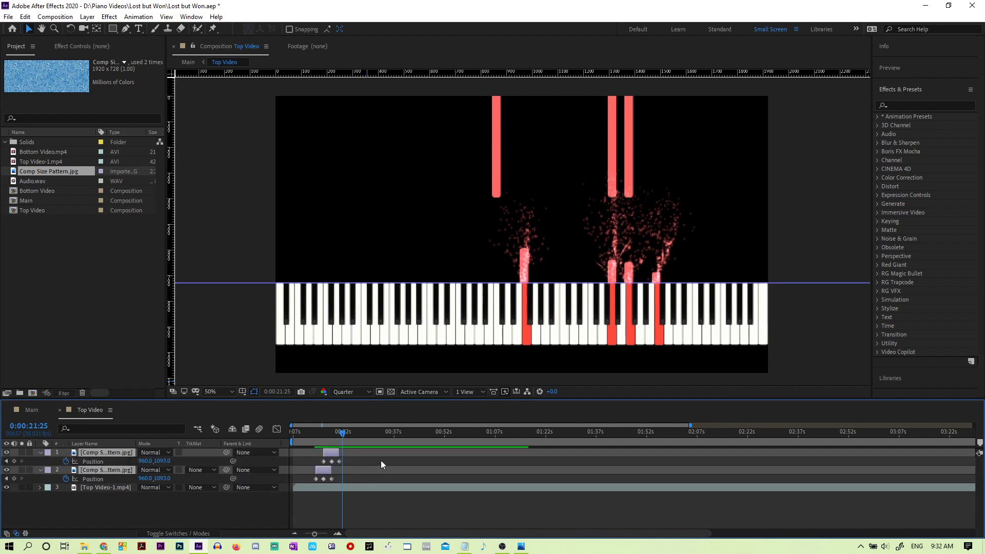
{"action": "left_click", "coordinate": [381, 465]}
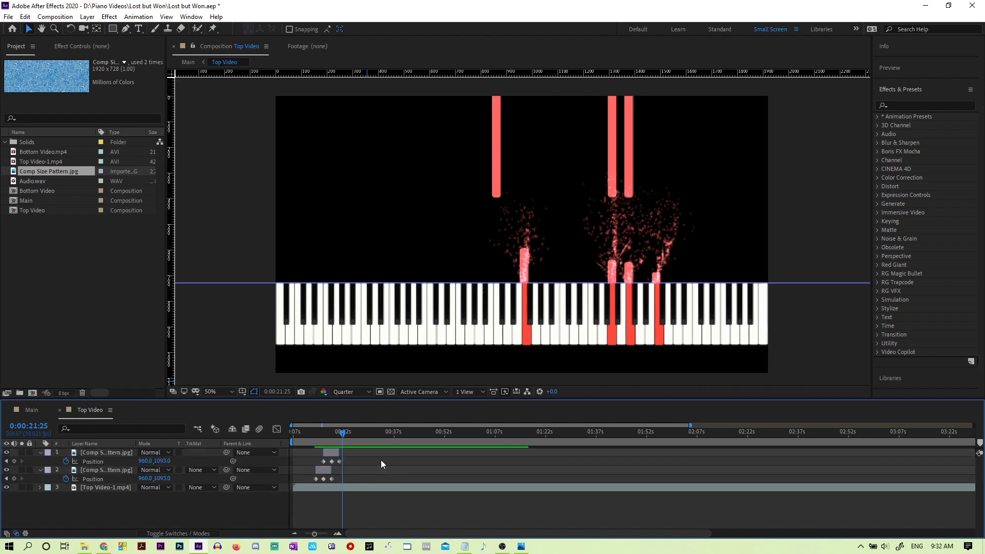
{"action": "left_click", "coordinate": [332, 453]}
{"action": "key", "text": "ctrl+d"}
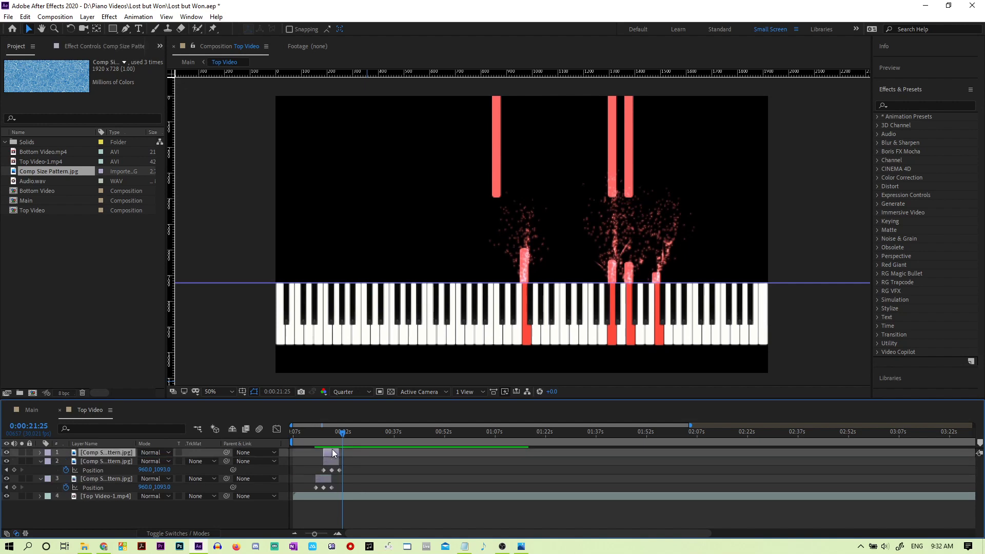
Step: Shift the copy's Position keyframes later so they follow the previous layer
{"action": "left_click_drag", "start_coordinate": [343, 433], "coordinate": [334, 436]}
{"action": "left_click", "coordinate": [6, 469]}
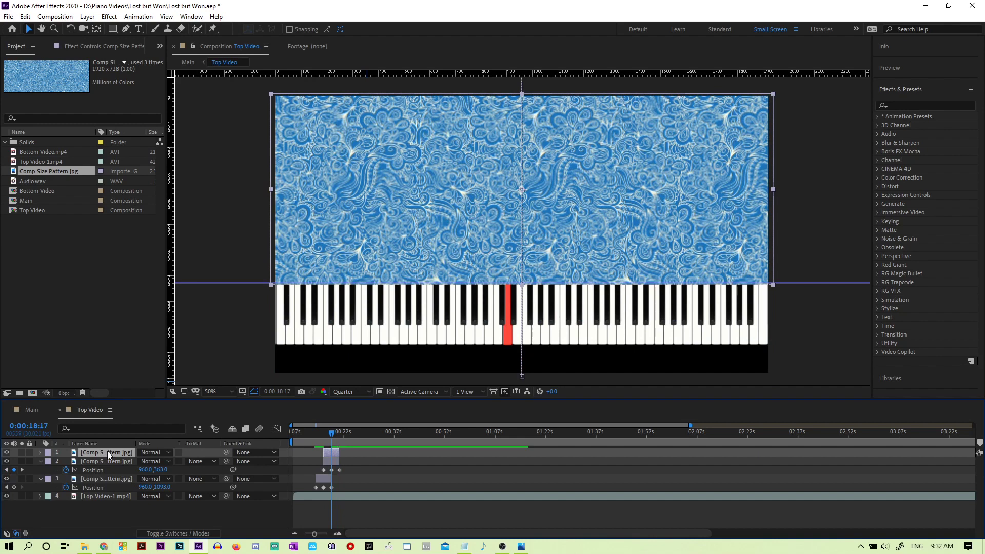
{"action": "key", "text": "u"}
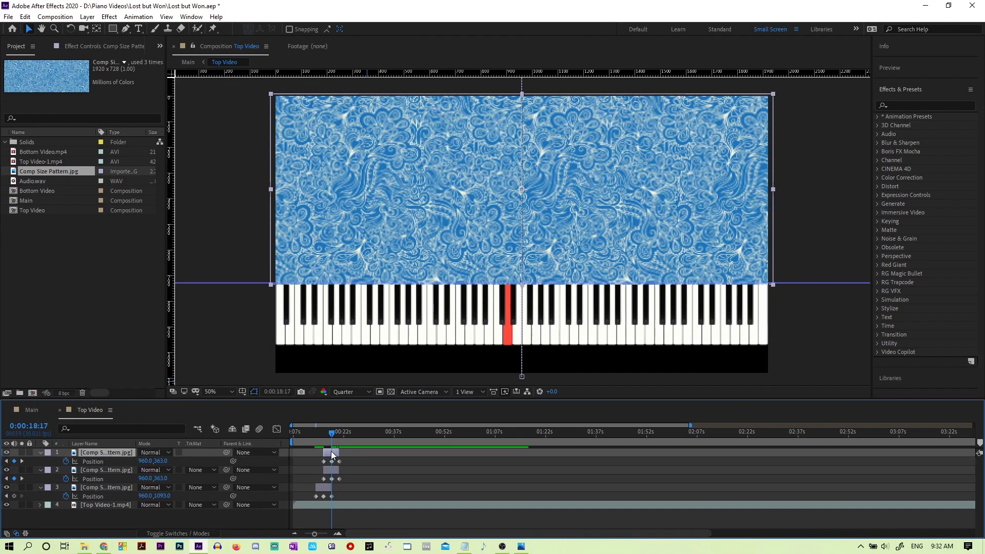
{"action": "left_click_drag", "start_coordinate": [330, 456], "coordinate": [337, 455]}
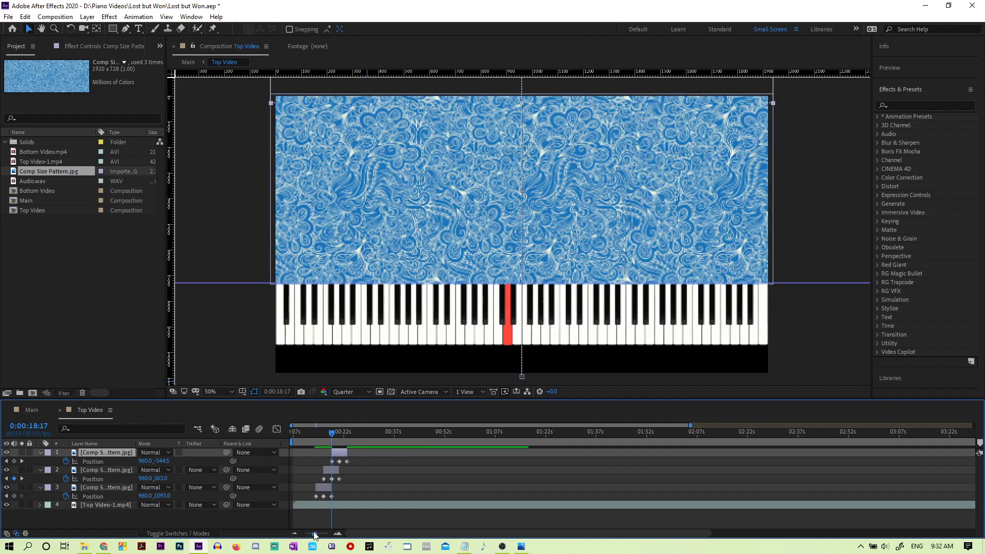
{"action": "left_click_drag", "start_coordinate": [314, 534], "coordinate": [330, 536]}
{"action": "left_click_drag", "start_coordinate": [648, 451], "coordinate": [689, 450]}
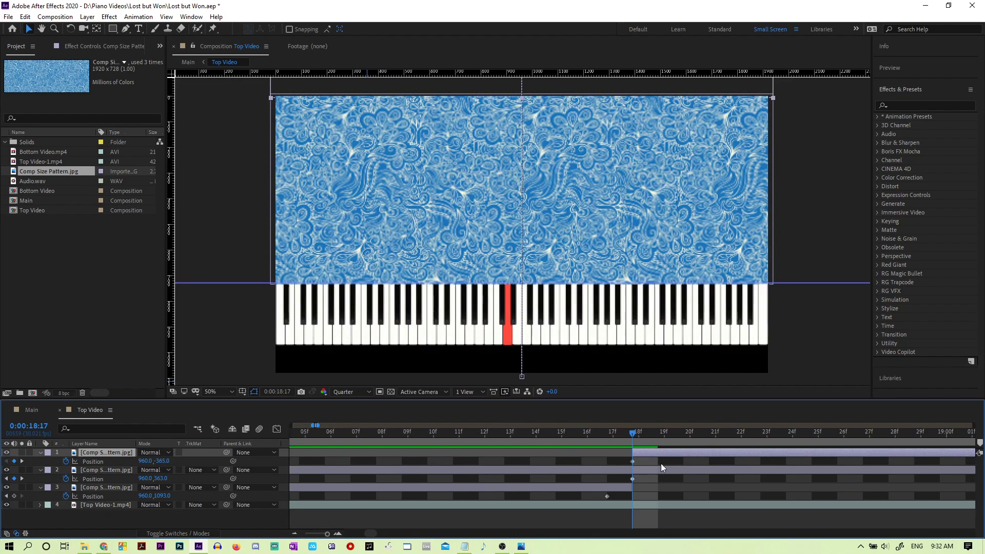
{"action": "left_click_drag", "start_coordinate": [327, 534], "coordinate": [321, 534]}
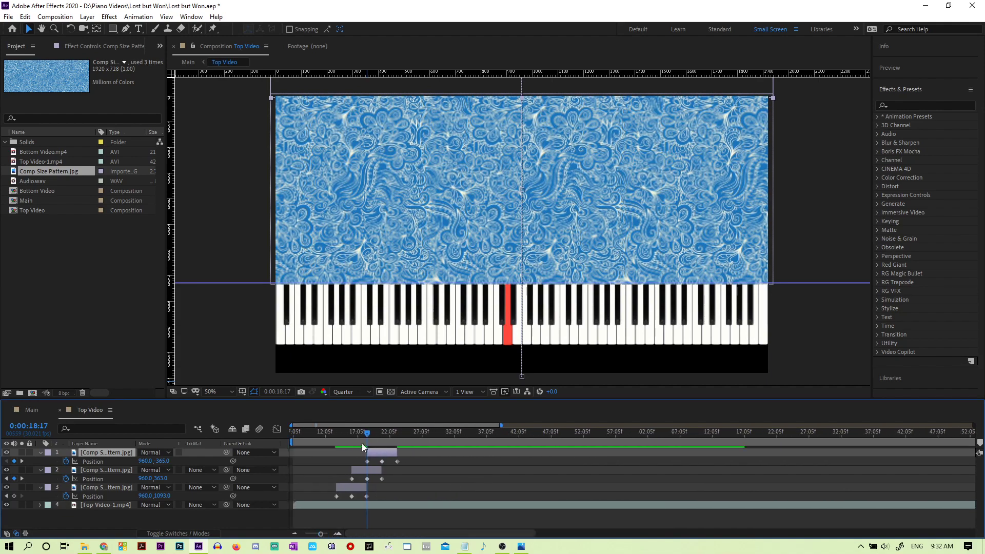
Step: Preview the three staggered pattern layers and enlarge the timeline panel
{"action": "left_click_drag", "start_coordinate": [366, 433], "coordinate": [332, 447]}
{"action": "key", "text": "space"}
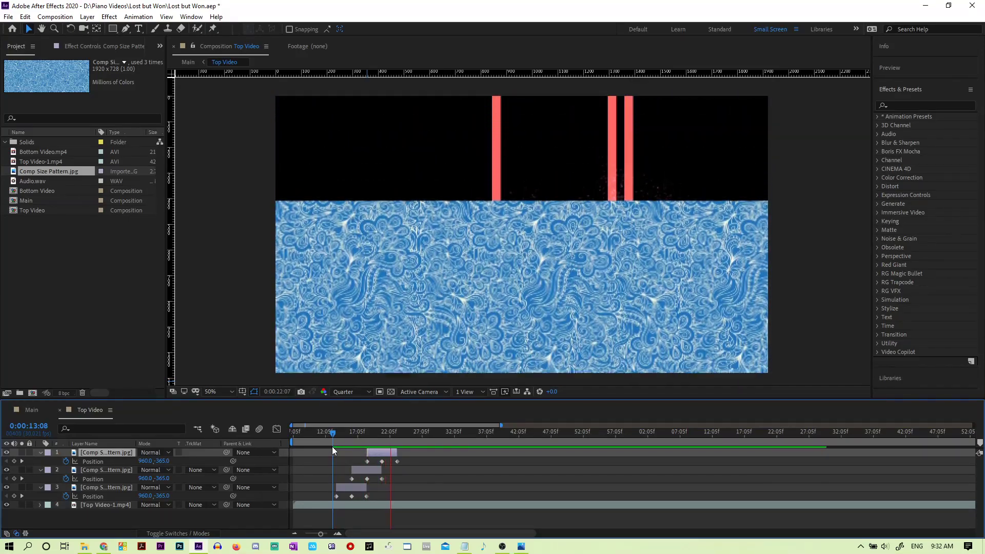
{"action": "key", "text": "space"}
{"action": "left_click_drag", "start_coordinate": [394, 439], "coordinate": [336, 448]}
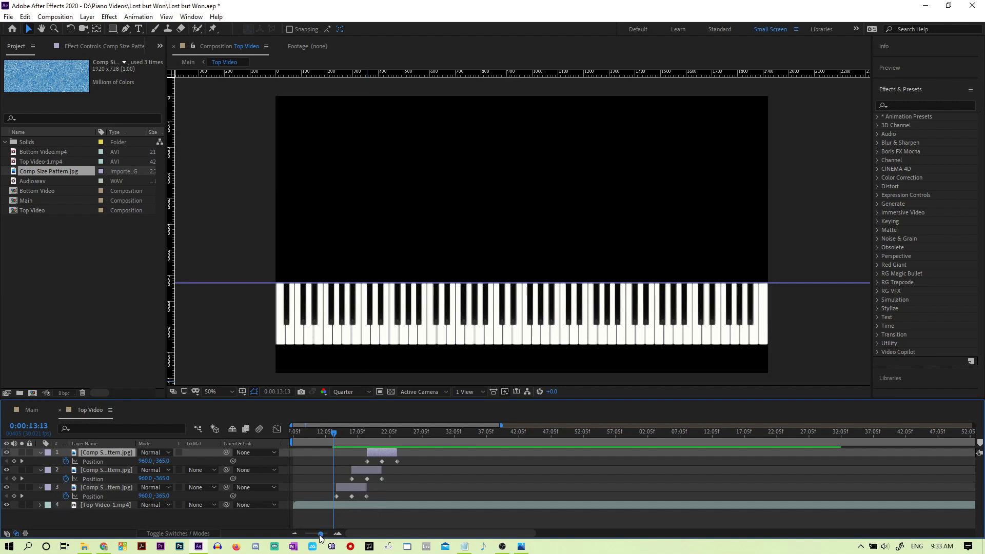
{"action": "left_click_drag", "start_coordinate": [320, 534], "coordinate": [327, 406]}
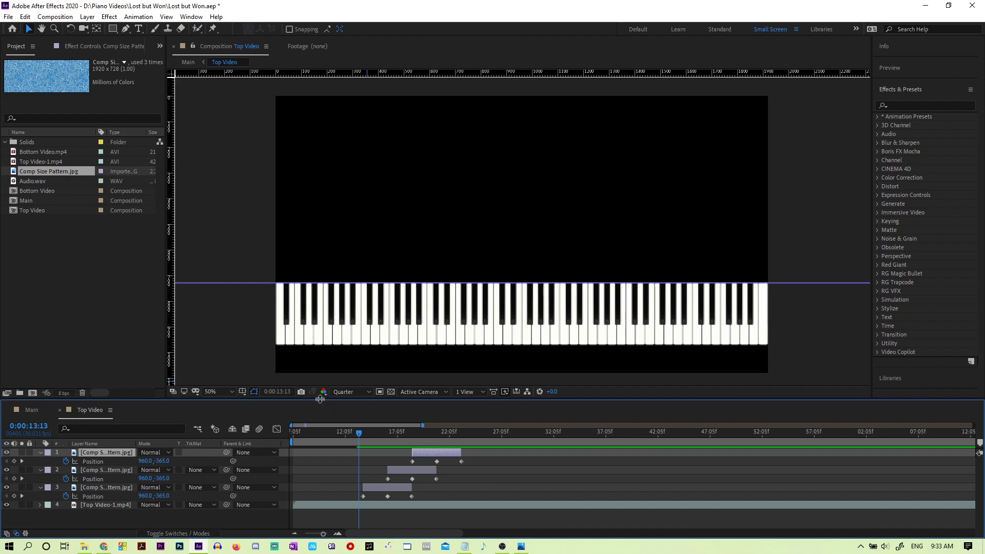
{"action": "left_click_drag", "start_coordinate": [319, 398], "coordinate": [317, 239]}
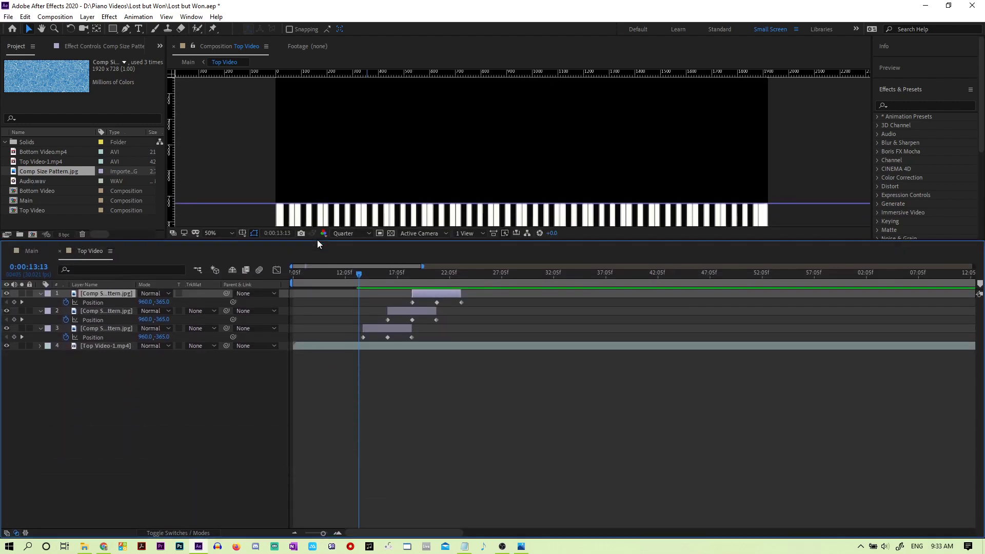
Step: Duplicate pattern layers 1–3 and move the three copies later in time
{"action": "left_click", "coordinate": [40, 311]}
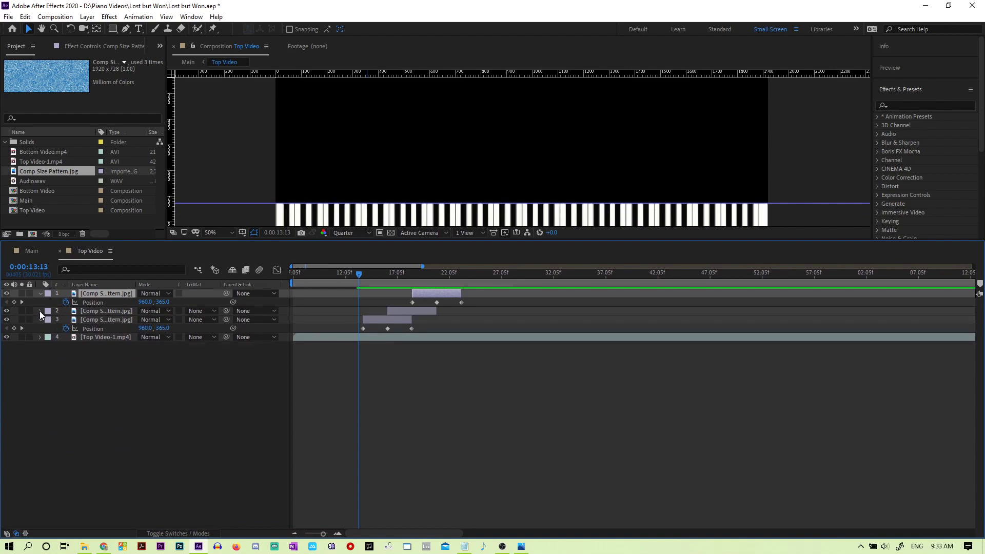
{"action": "left_click", "coordinate": [39, 319]}
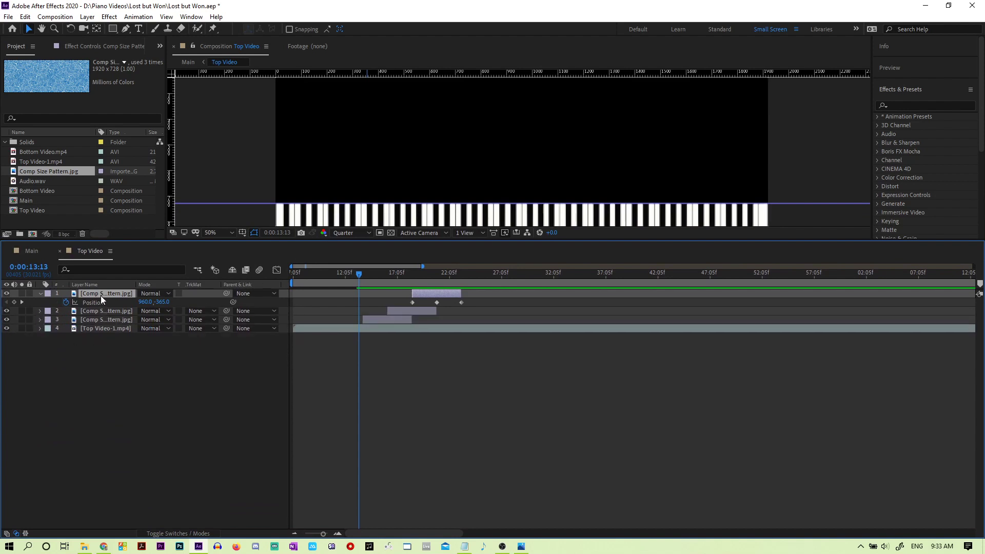
{"action": "left_click", "coordinate": [97, 319]}
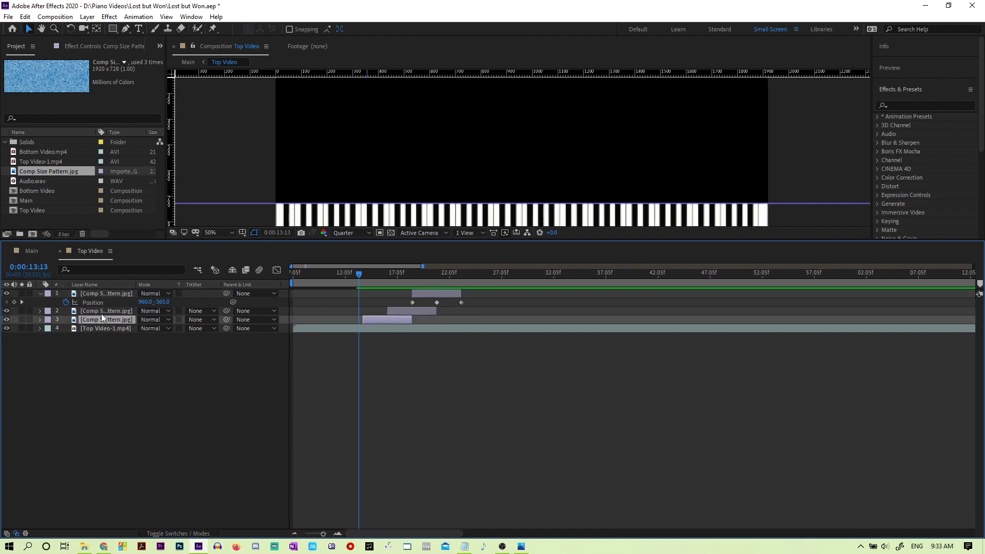
{"action": "left_click", "coordinate": [102, 312], "text": "ctrl"}
{"action": "left_click", "coordinate": [106, 292], "text": "ctrl"}
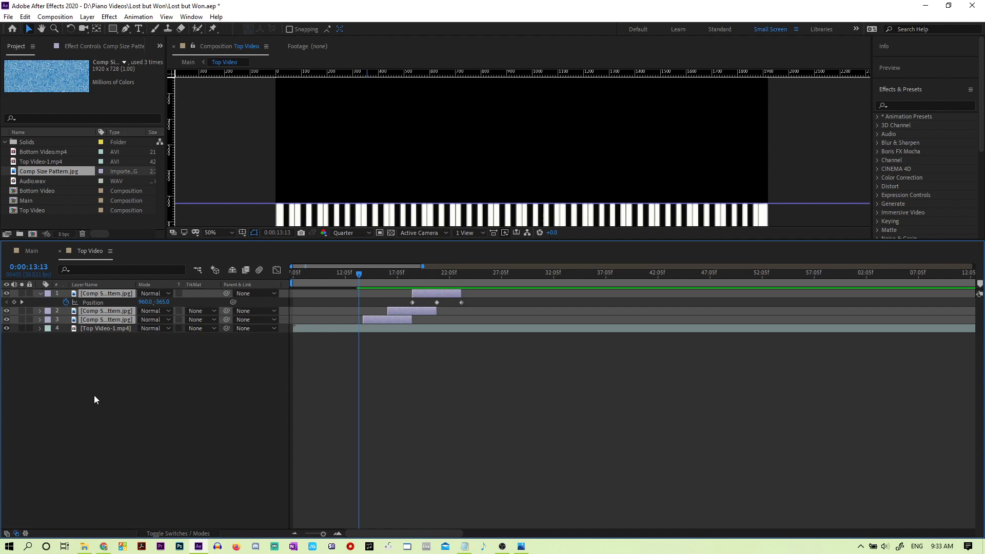
{"action": "key", "text": "ctrl+d"}
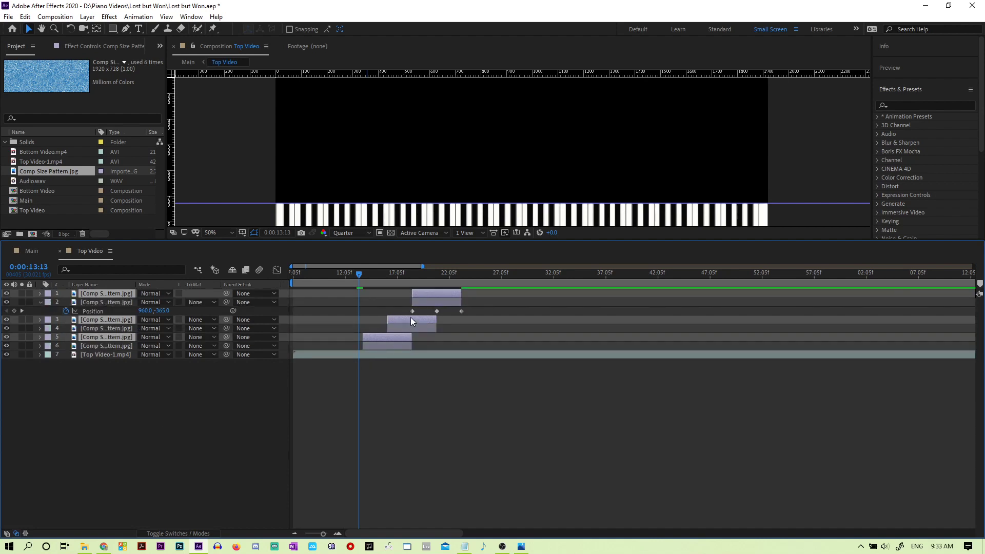
{"action": "left_click_drag", "start_coordinate": [412, 319], "coordinate": [486, 317]}
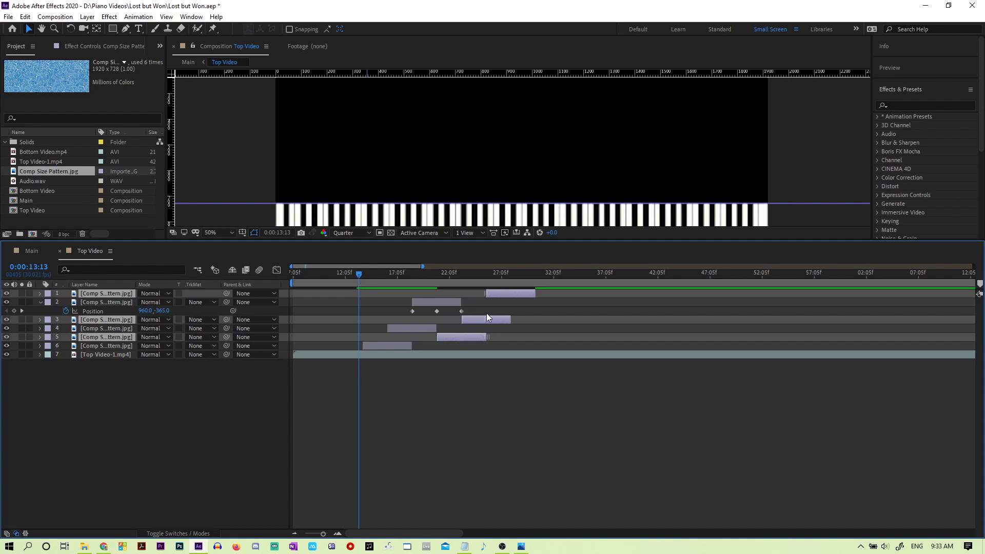
{"action": "left_click_drag", "start_coordinate": [486, 314], "coordinate": [486, 313]}
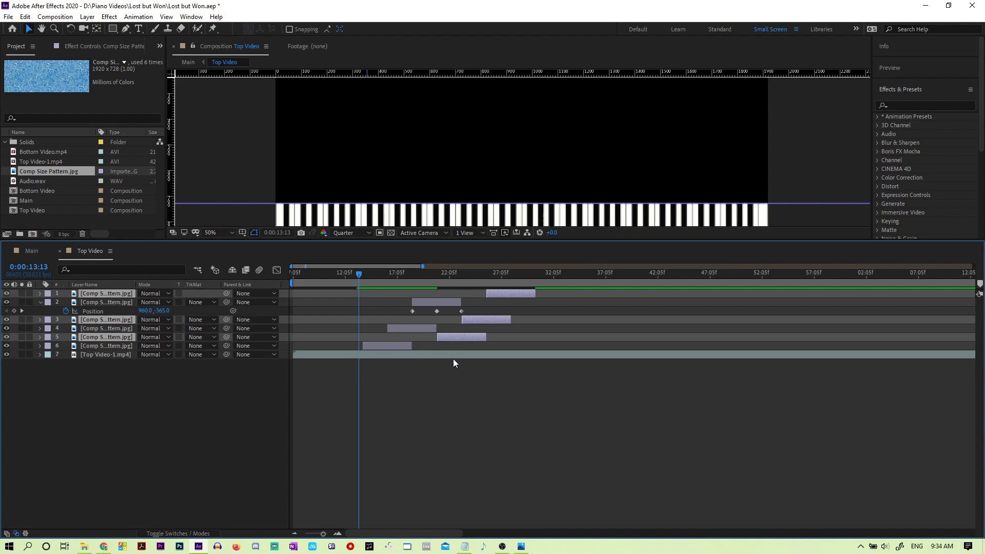
Step: Start layer 5 one frame earlier at 20:28, meeting layer 2's last keyframe
{"action": "left_click", "coordinate": [121, 346]}
{"action": "left_click", "coordinate": [118, 337]}
{"action": "key", "text": "p"}
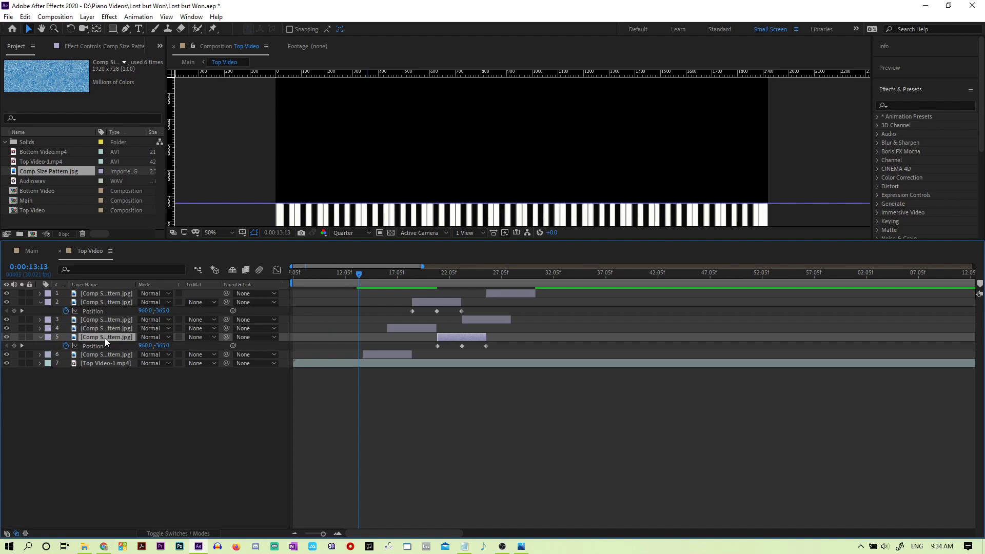
{"action": "left_click", "coordinate": [490, 319], "text": "ctrl"}
{"action": "left_click", "coordinate": [501, 293], "text": "ctrl"}
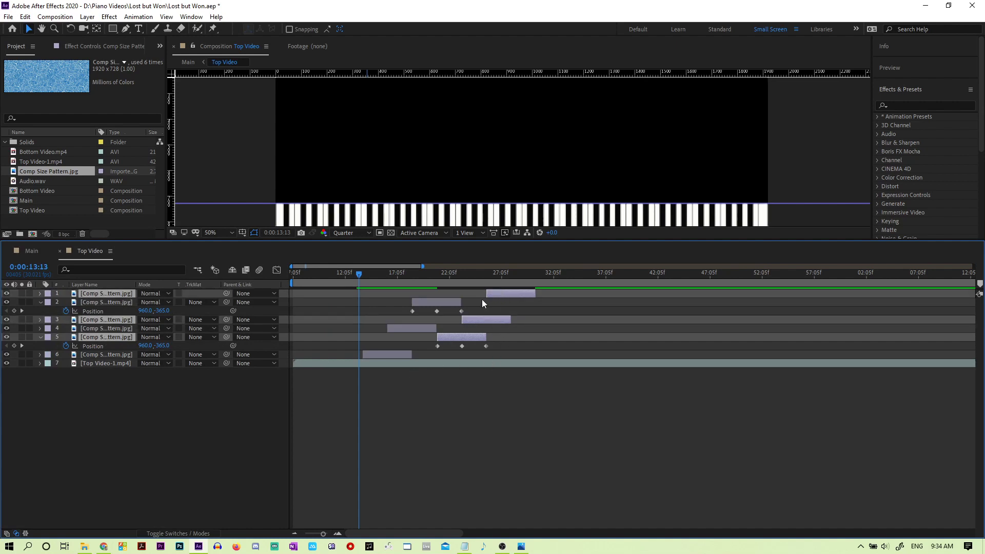
{"action": "left_click", "coordinate": [22, 310]}
{"action": "left_click", "coordinate": [22, 310]}
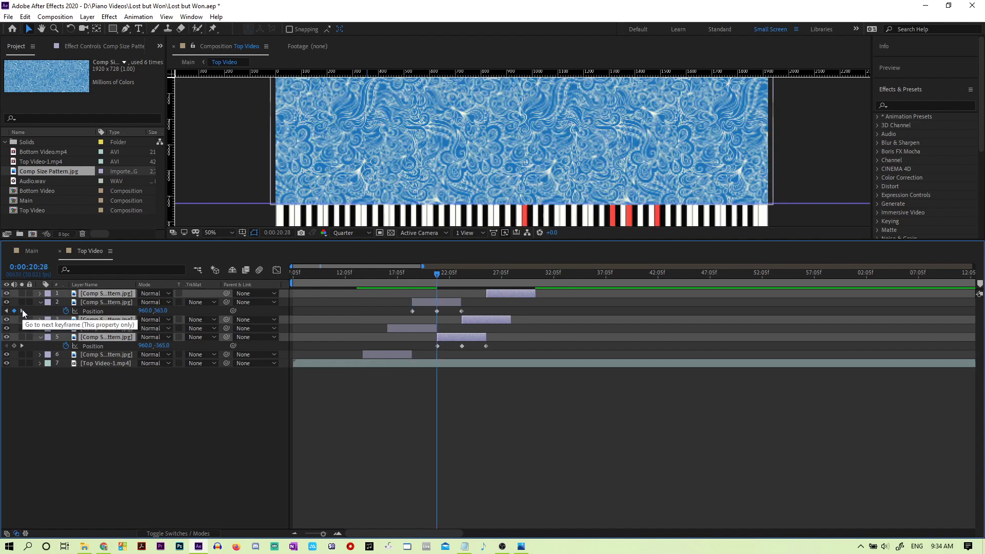
{"action": "left_click_drag", "start_coordinate": [323, 534], "coordinate": [332, 537]}
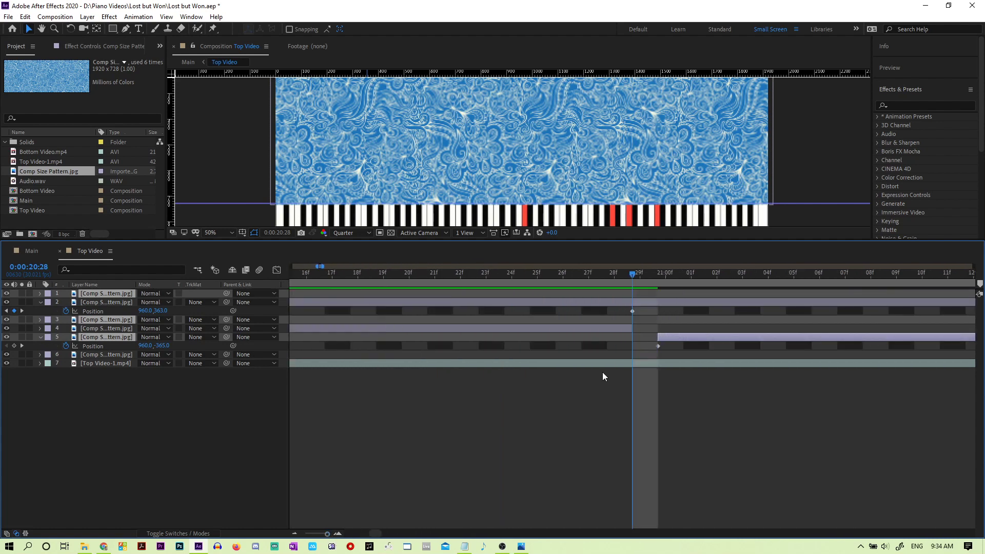
{"action": "left_click_drag", "start_coordinate": [681, 343], "coordinate": [666, 341]}
{"action": "left_click_drag", "start_coordinate": [328, 534], "coordinate": [319, 534]}
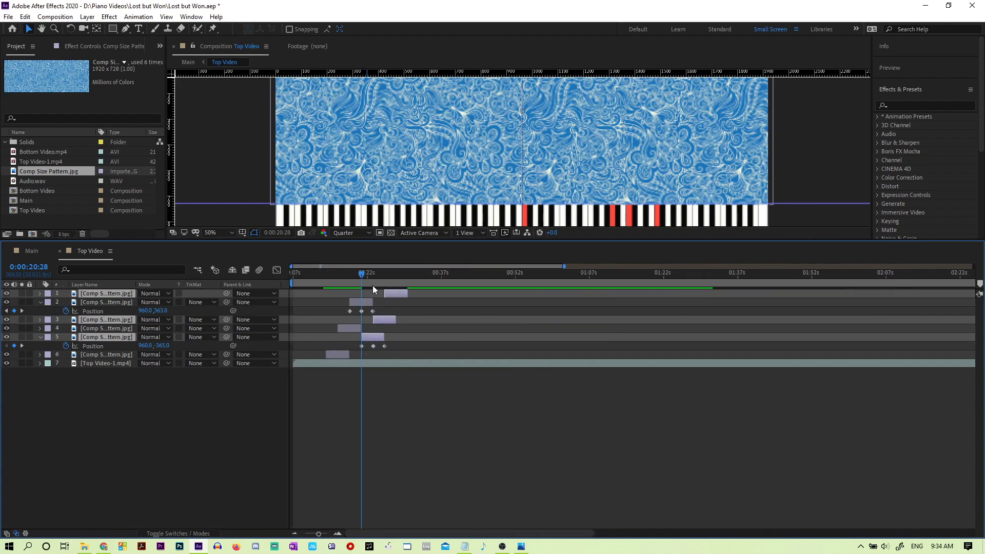
{"action": "left_click_drag", "start_coordinate": [362, 277], "coordinate": [325, 284]}
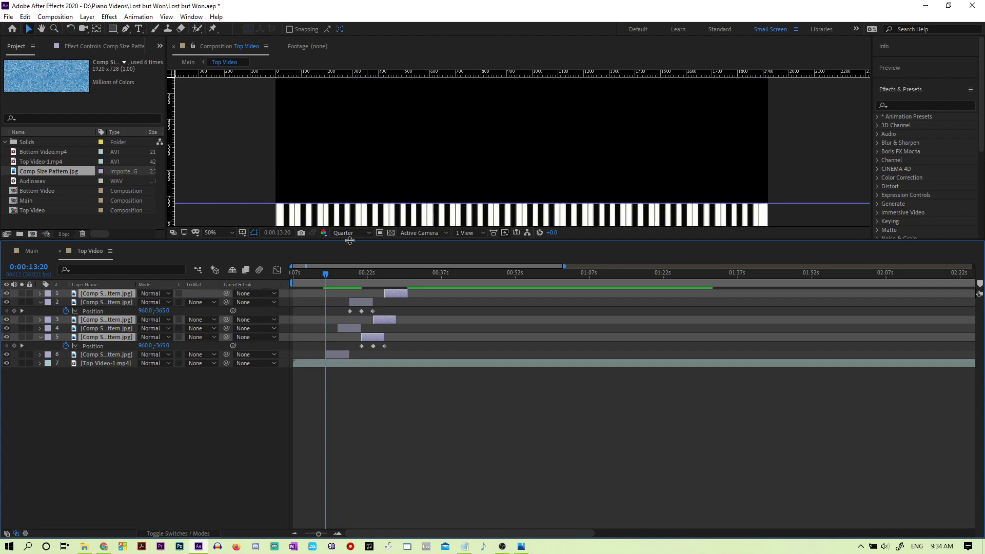
Step: Enlarge the viewer and preview the patterned notes sliding down over the keyboard
{"action": "left_click_drag", "start_coordinate": [349, 240], "coordinate": [310, 374]}
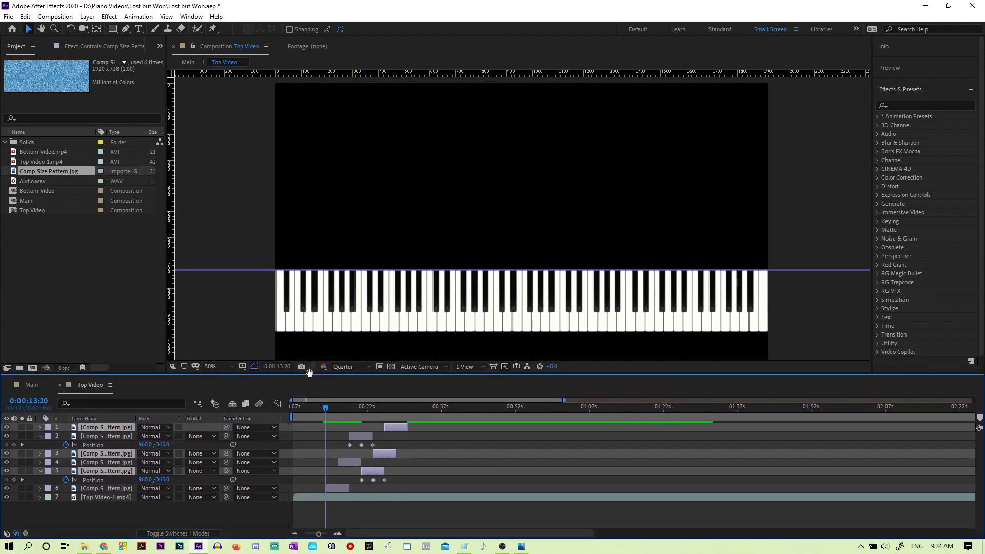
{"action": "key", "text": "space"}
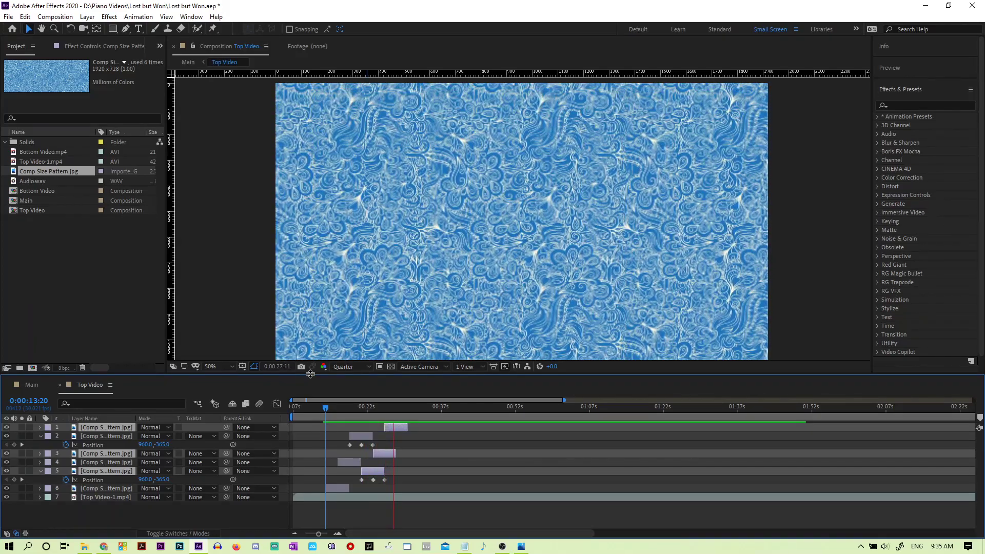
{"action": "key", "text": "space"}
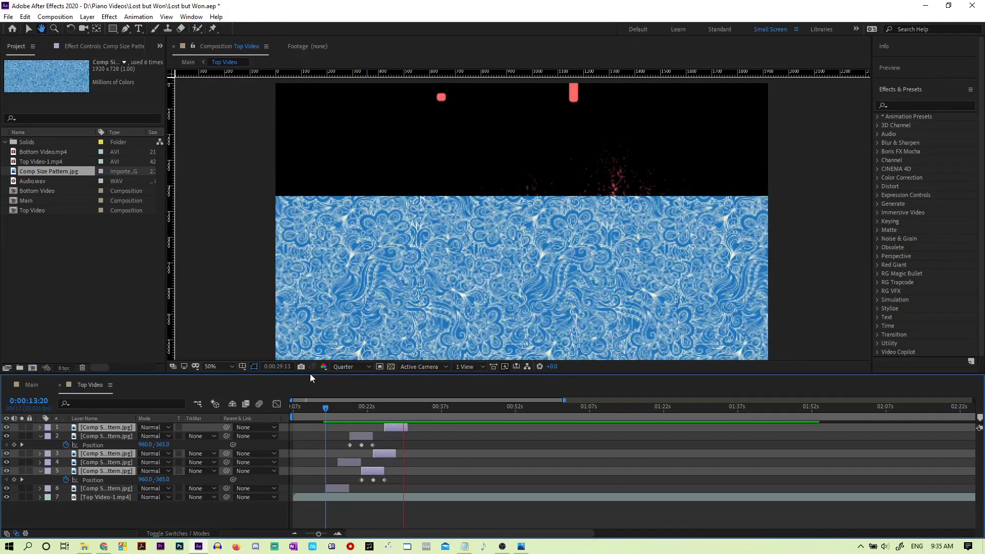
Step: Collapse the Position properties of layers 2 and 5, then reselect layer 1
{"action": "left_click", "coordinate": [345, 512]}
{"action": "left_click", "coordinate": [113, 426]}
{"action": "left_click", "coordinate": [115, 435]}
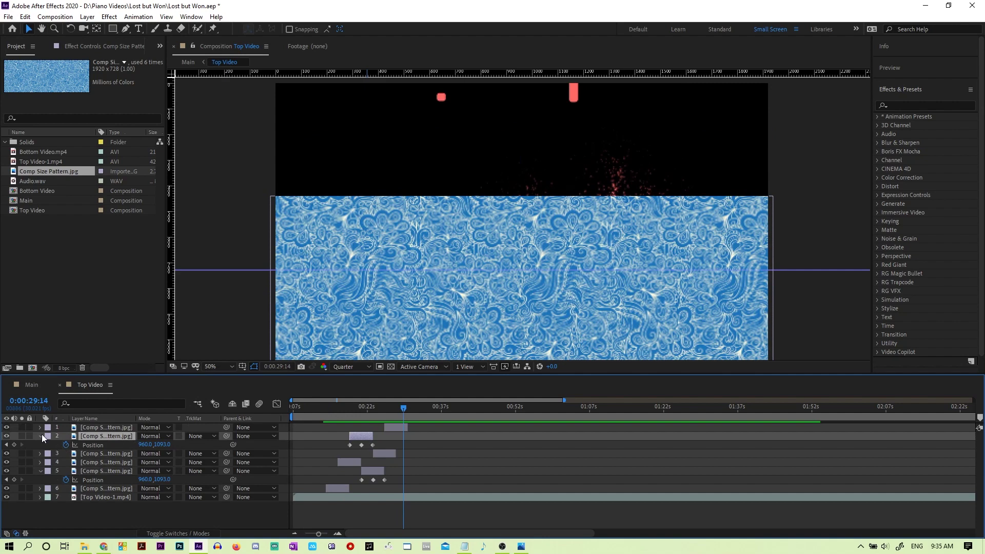
{"action": "left_click", "coordinate": [41, 435]}
{"action": "left_click", "coordinate": [40, 462]}
{"action": "left_click", "coordinate": [392, 429]}
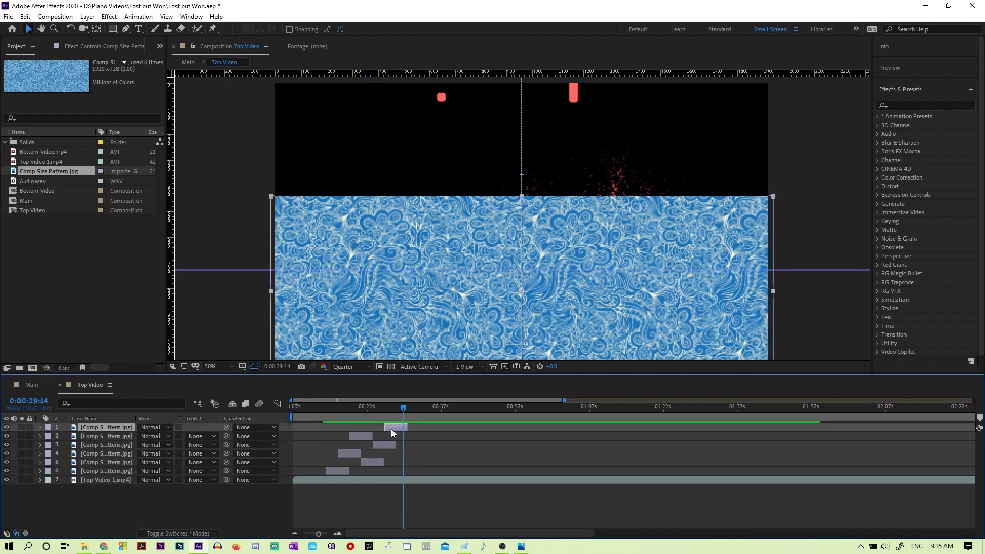
Step: Duplicate pattern layers 1–6 and drag the copies later in the timeline
{"action": "key", "text": "p"}
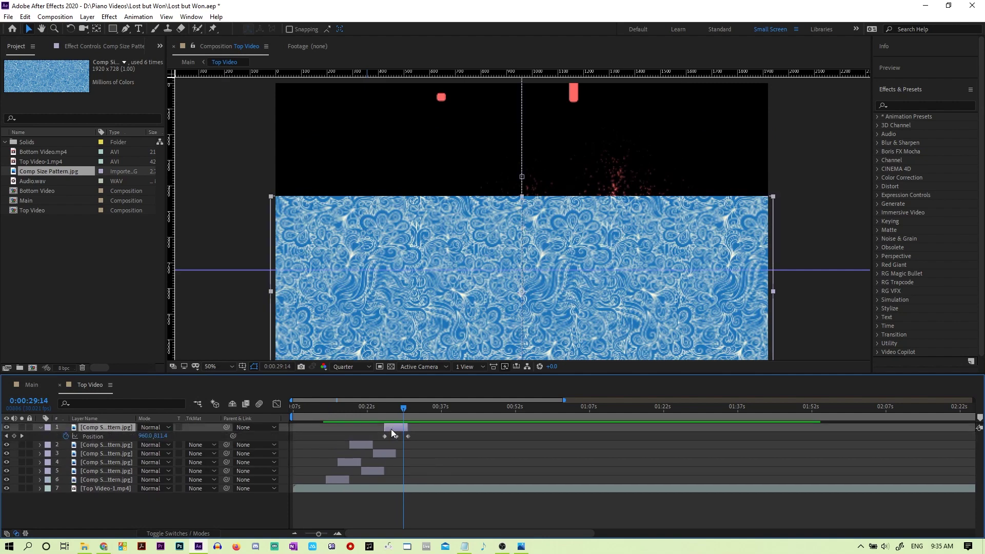
{"action": "left_click", "coordinate": [111, 479], "text": "shift"}
{"action": "key", "text": "ctrl+d"}
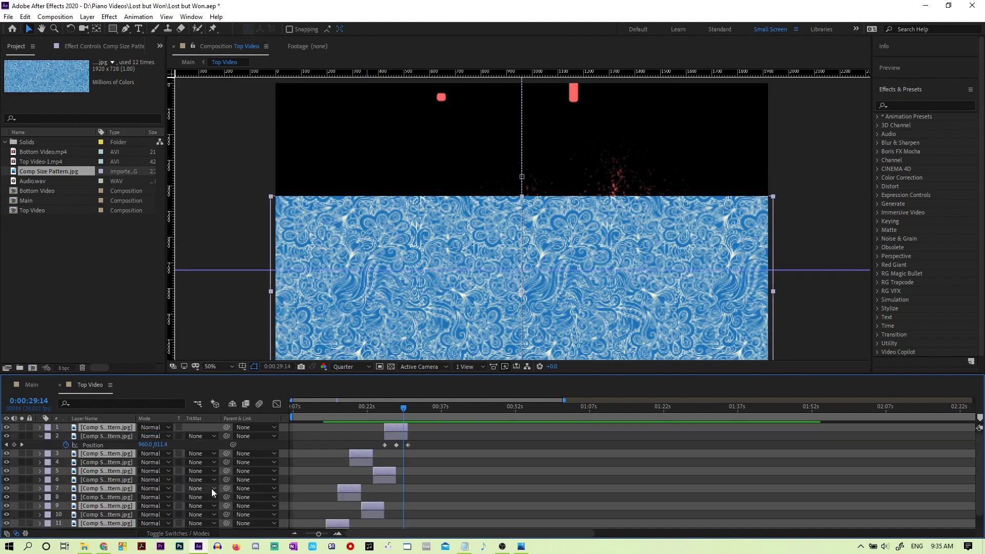
{"action": "left_click_drag", "start_coordinate": [393, 427], "coordinate": [463, 429]}
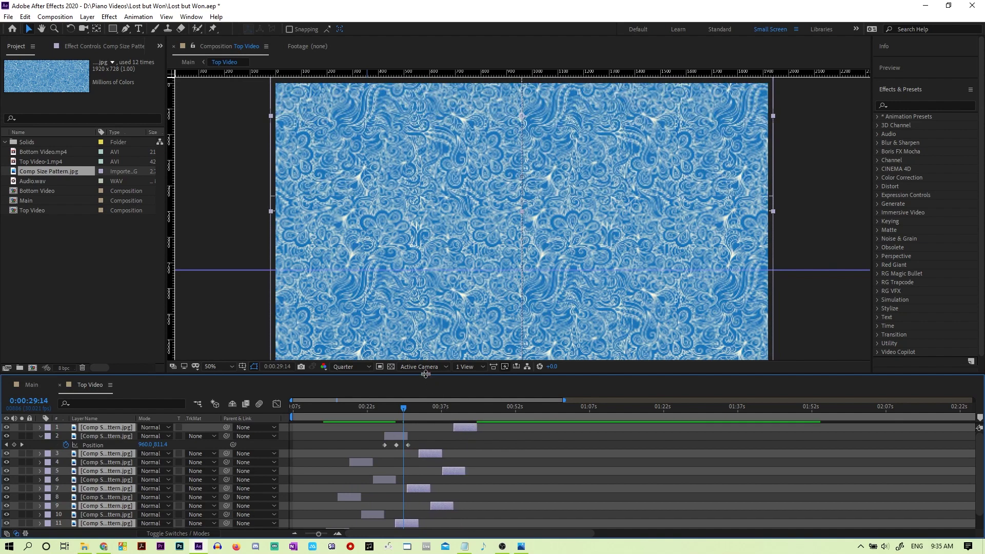
{"action": "left_click_drag", "start_coordinate": [429, 384], "coordinate": [432, 223]}
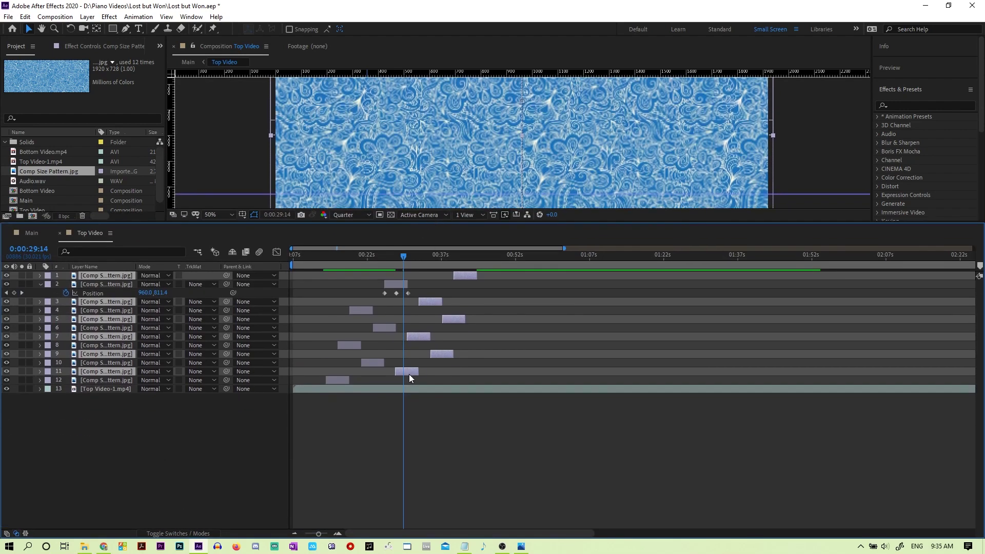
Step: Select odd layers 1–11 and nudge them to match layer 2's middle Position keyframe
{"action": "left_click", "coordinate": [435, 401]}
{"action": "left_click", "coordinate": [413, 371]}
{"action": "key", "text": "u"}
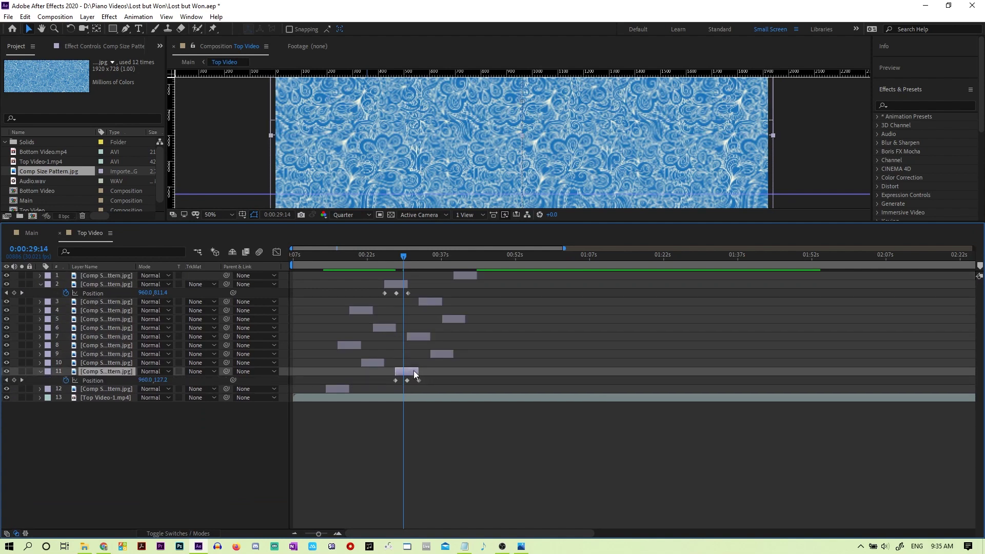
{"action": "left_click", "coordinate": [440, 354], "text": "ctrl"}
{"action": "left_click", "coordinate": [420, 337], "text": "ctrl"}
{"action": "left_click", "coordinate": [453, 319], "text": "ctrl"}
{"action": "left_click", "coordinate": [431, 302], "text": "ctrl"}
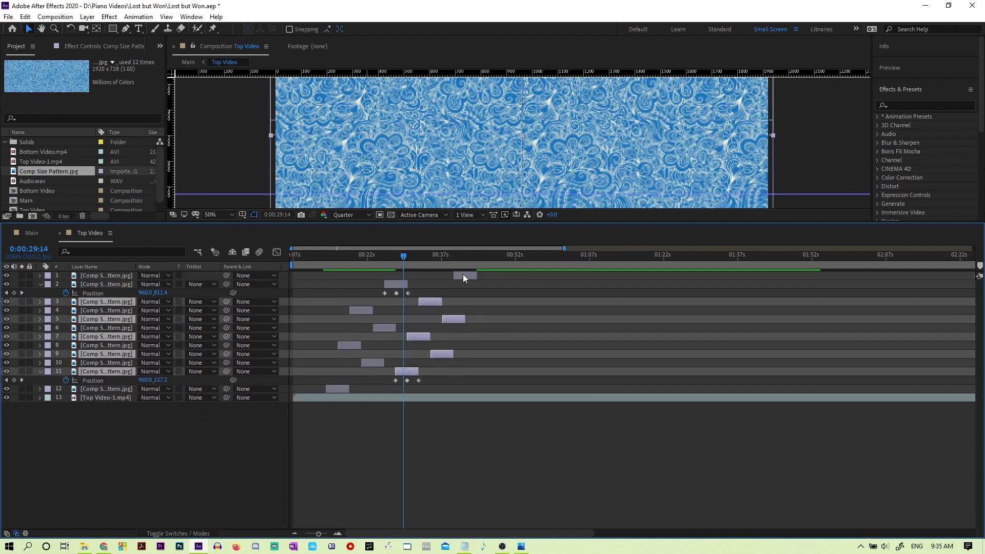
{"action": "left_click", "coordinate": [462, 276], "text": "ctrl"}
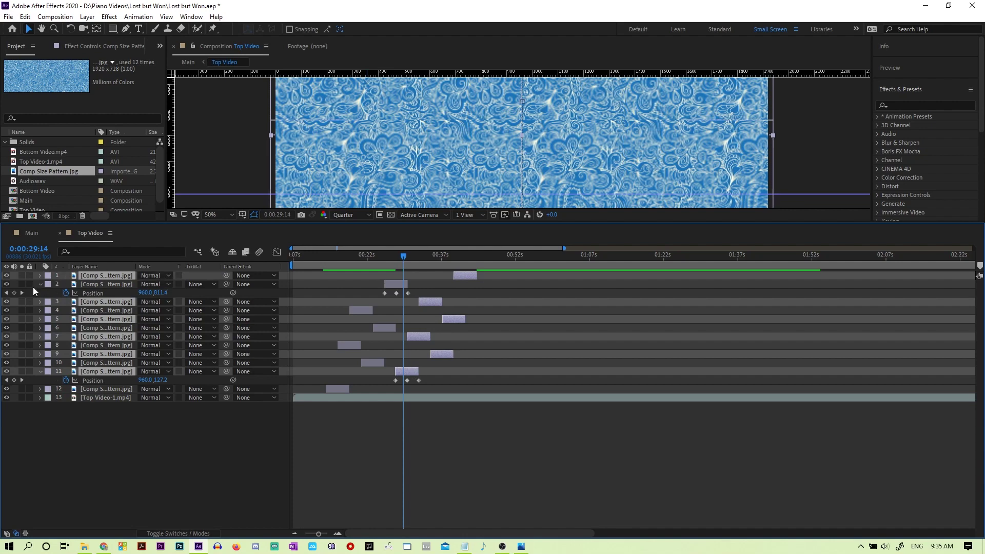
{"action": "left_click", "coordinate": [7, 293]}
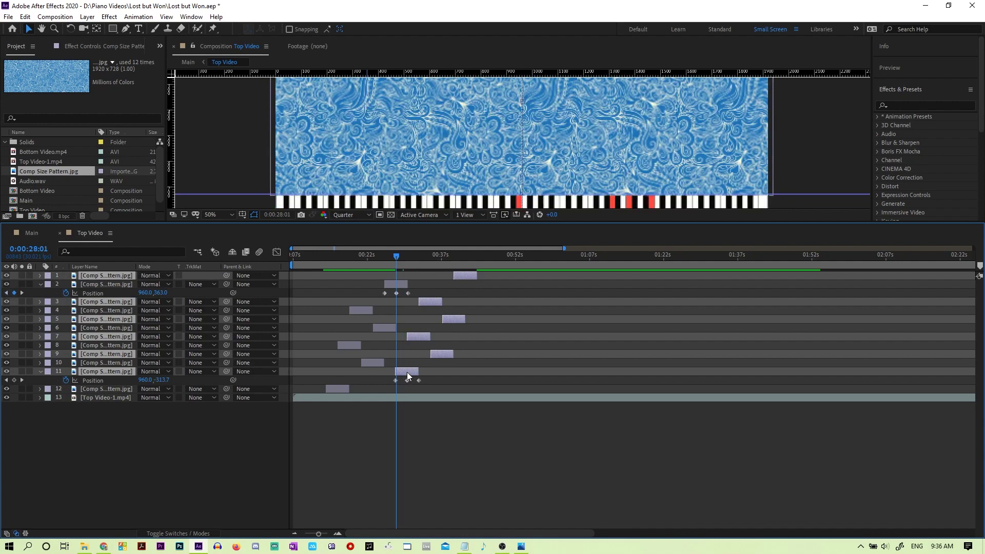
{"action": "left_click_drag", "start_coordinate": [409, 375], "coordinate": [410, 375]}
{"action": "mouse_move", "coordinate": [318, 534]}
{"action": "left_mouse_down"}
{"action": "mouse_move", "coordinate": [343, 527]}
{"action": "mouse_move", "coordinate": [318, 535]}
{"action": "left_mouse_up"}
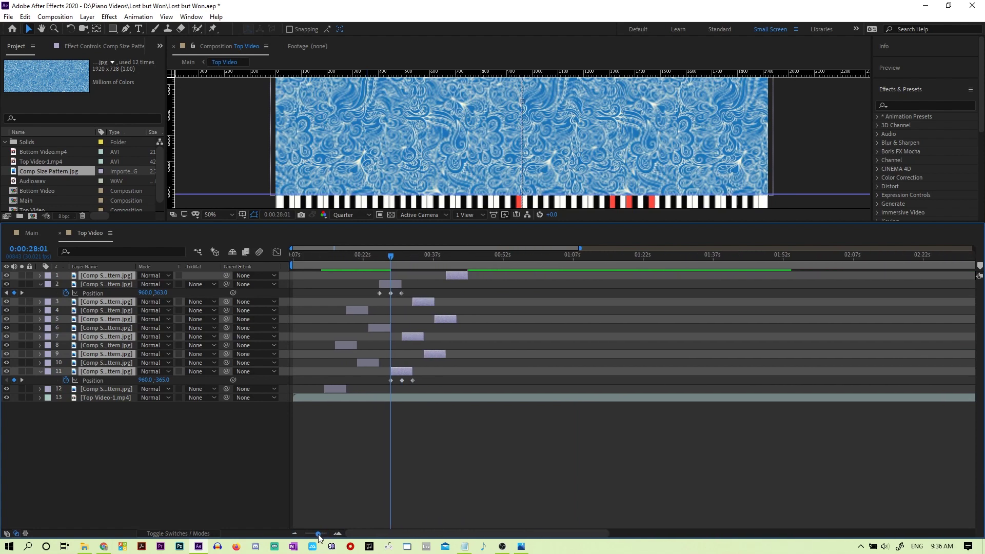
Step: Collapse Position on layers 2 and 11 and show layer 1's Position keyframes
{"action": "left_click", "coordinate": [351, 452]}
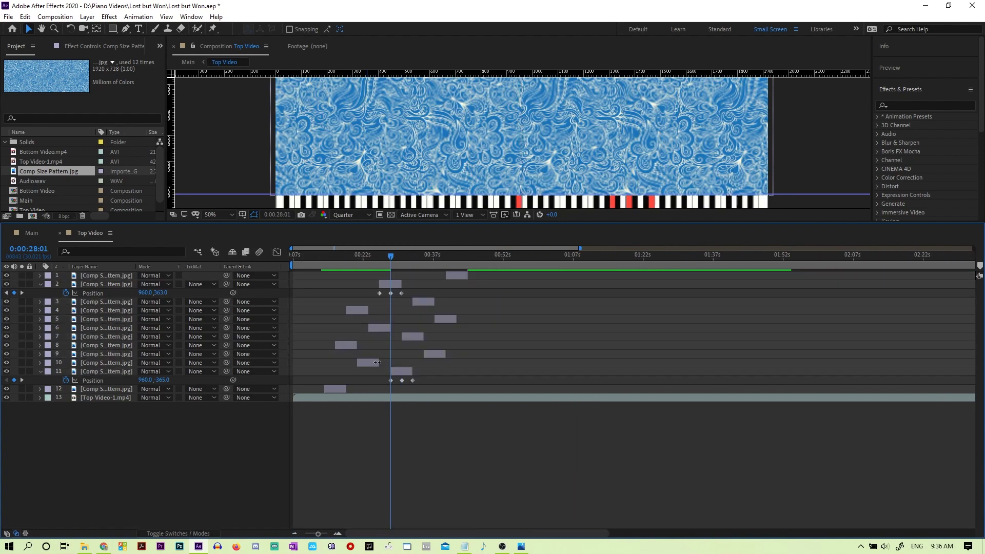
{"action": "left_click", "coordinate": [100, 283]}
{"action": "key", "text": "u"}
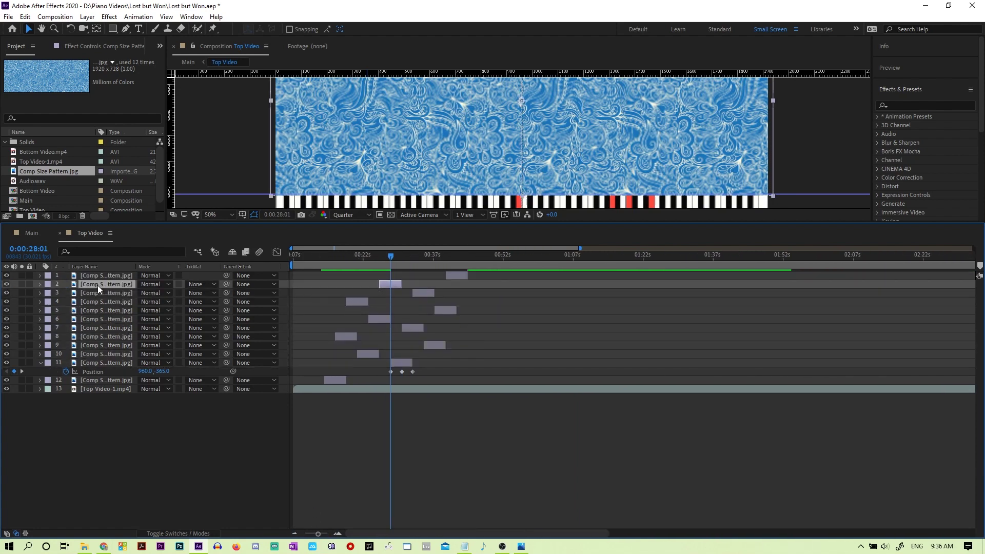
{"action": "left_click", "coordinate": [396, 363]}
{"action": "key", "text": "u"}
{"action": "left_click", "coordinate": [462, 276]}
{"action": "key", "text": "u"}
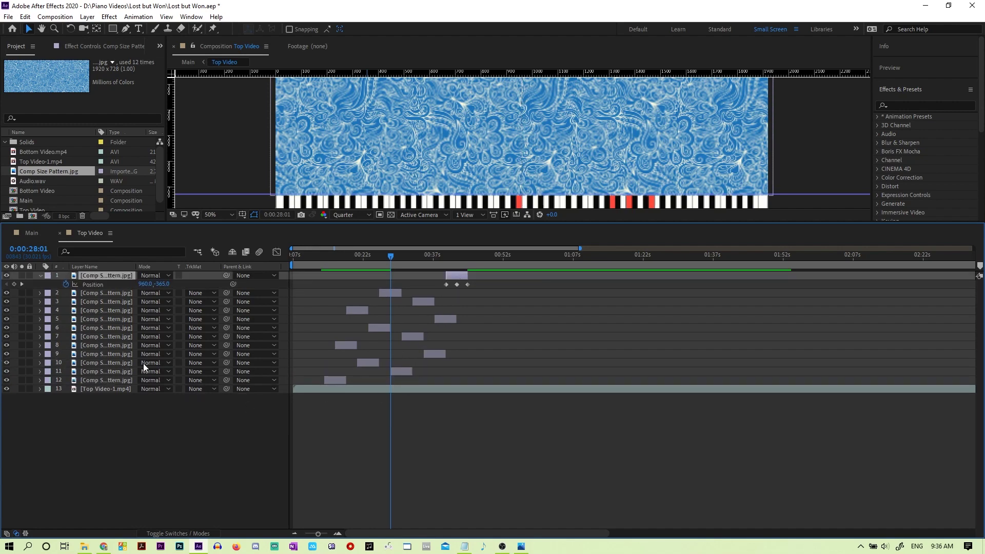
Step: Duplicate pattern layers 1–12 and move the new copies much later in time
{"action": "left_click", "coordinate": [88, 381], "text": "shift"}
{"action": "key", "text": "ctrl+d"}
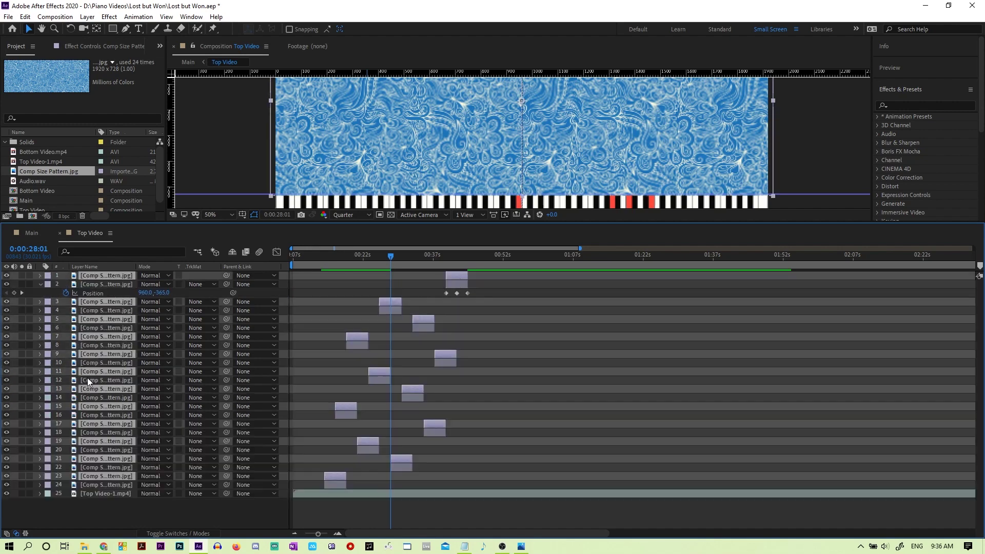
{"action": "left_click_drag", "start_coordinate": [399, 305], "coordinate": [538, 305]}
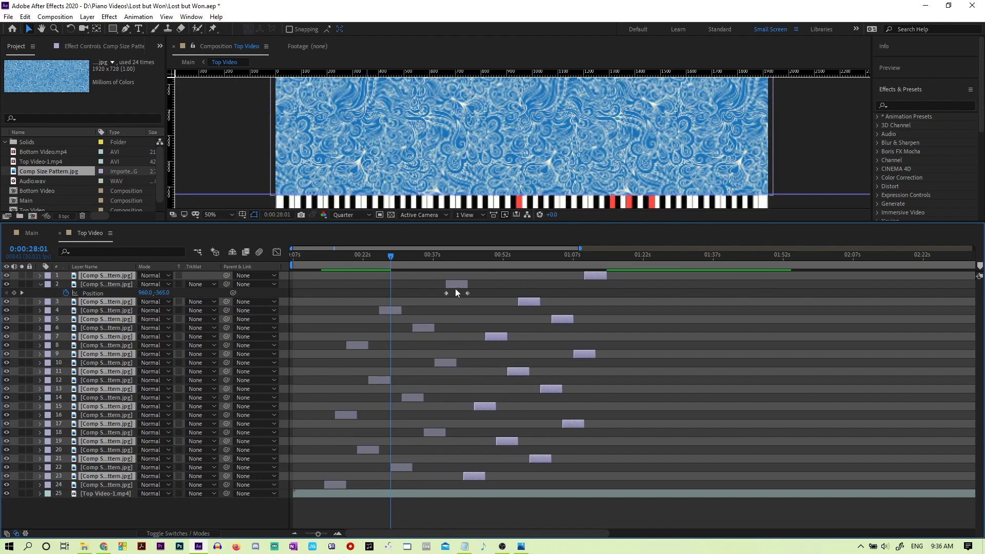
{"action": "left_click_drag", "start_coordinate": [464, 222], "coordinate": [464, 144]}
{"action": "left_click_drag", "start_coordinate": [471, 401], "coordinate": [466, 397]}
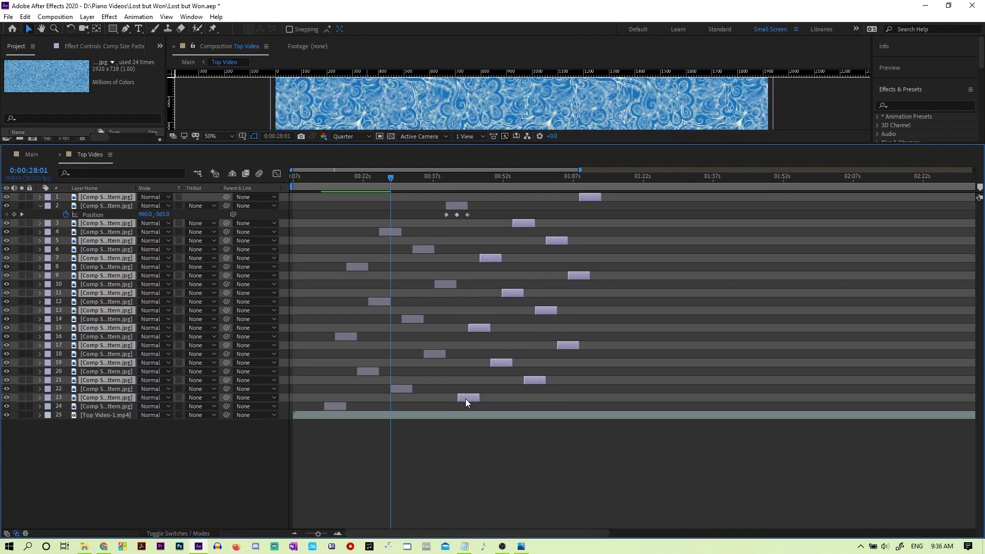
Step: Select the odd copies, layers 3 through 23, with layer 23's Position keyframes shown
{"action": "left_click", "coordinate": [468, 400]}
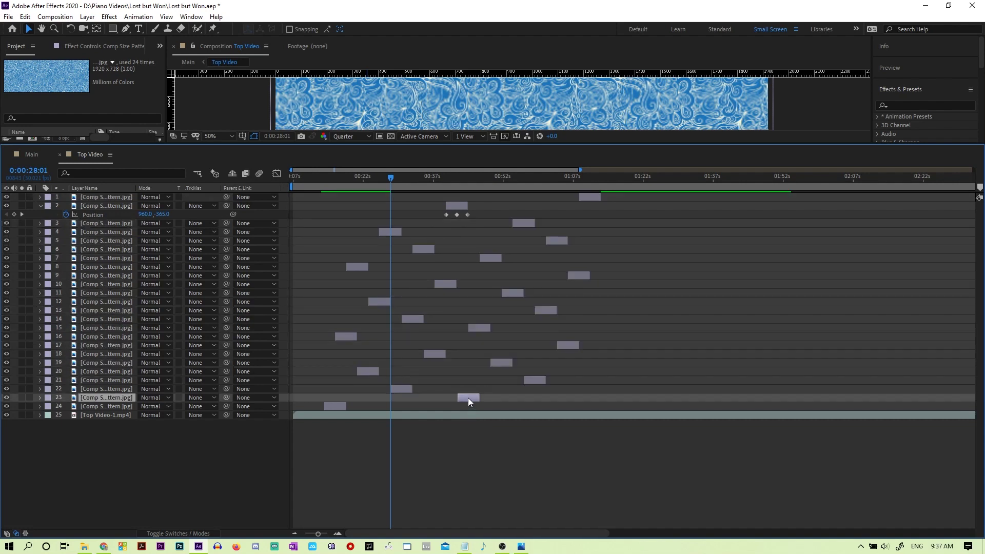
{"action": "key", "text": "p"}
{"action": "left_click", "coordinate": [499, 363], "text": "ctrl"}
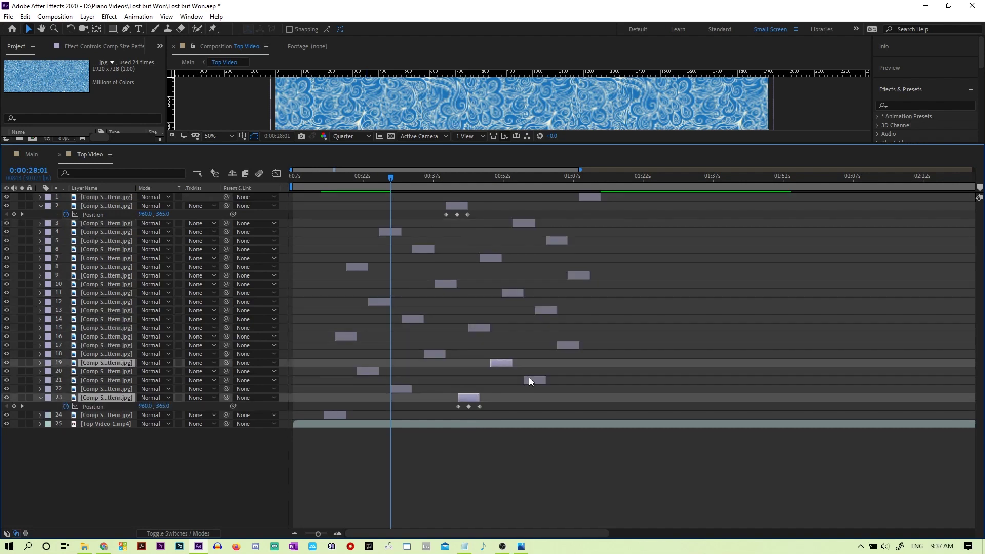
{"action": "left_click", "coordinate": [532, 380], "text": "ctrl"}
{"action": "left_click", "coordinate": [482, 327], "text": "ctrl"}
{"action": "left_click", "coordinate": [565, 345], "text": "ctrl"}
{"action": "left_click", "coordinate": [545, 310], "text": "ctrl"}
{"action": "left_click", "coordinate": [521, 295], "text": "ctrl"}
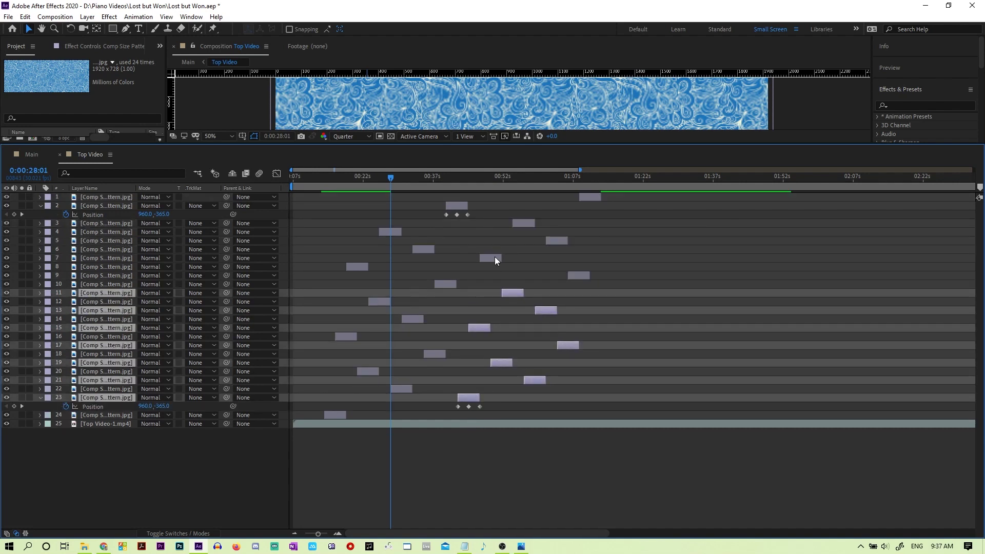
{"action": "left_click", "coordinate": [495, 258], "text": "ctrl"}
{"action": "left_click", "coordinate": [526, 224], "text": "ctrl"}
{"action": "left_click", "coordinate": [557, 240], "text": "ctrl"}
{"action": "left_click", "coordinate": [569, 276], "text": "ctrl"}
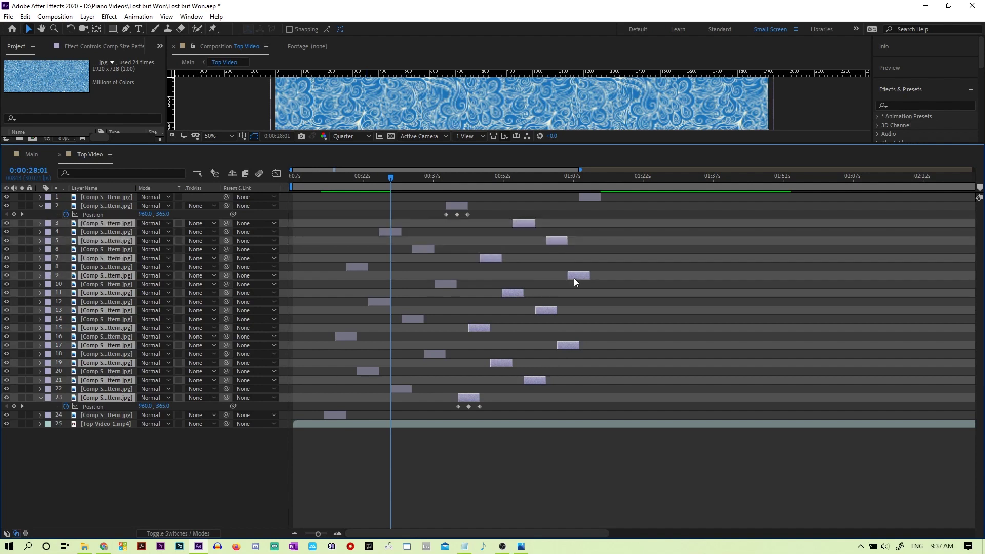
Step: Snap layer 23's keyframe to 0:00:42:07, then return to about 0:00:11:25 with a larger viewer
{"action": "left_click", "coordinate": [21, 215]}
{"action": "left_click", "coordinate": [21, 214]}
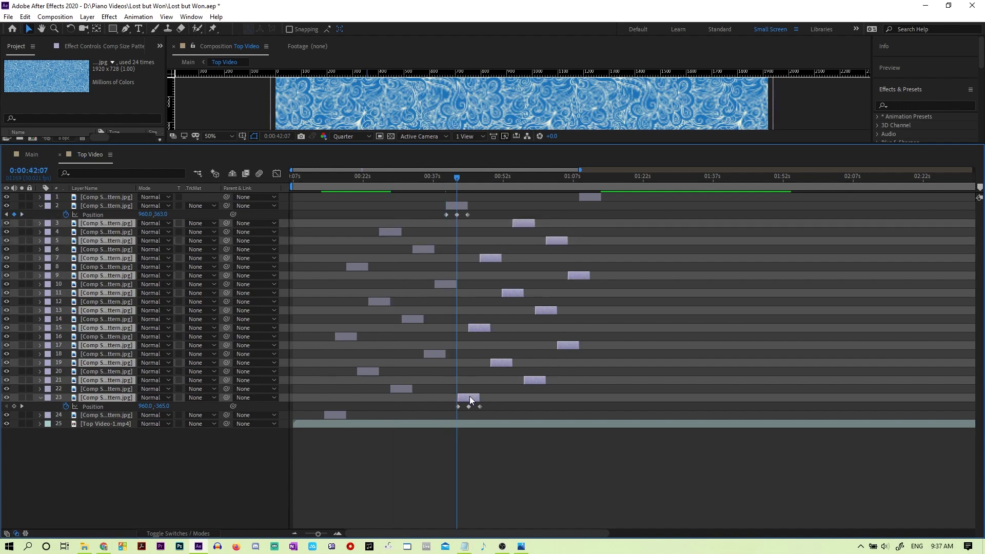
{"action": "left_click_drag", "start_coordinate": [470, 400], "coordinate": [469, 400]}
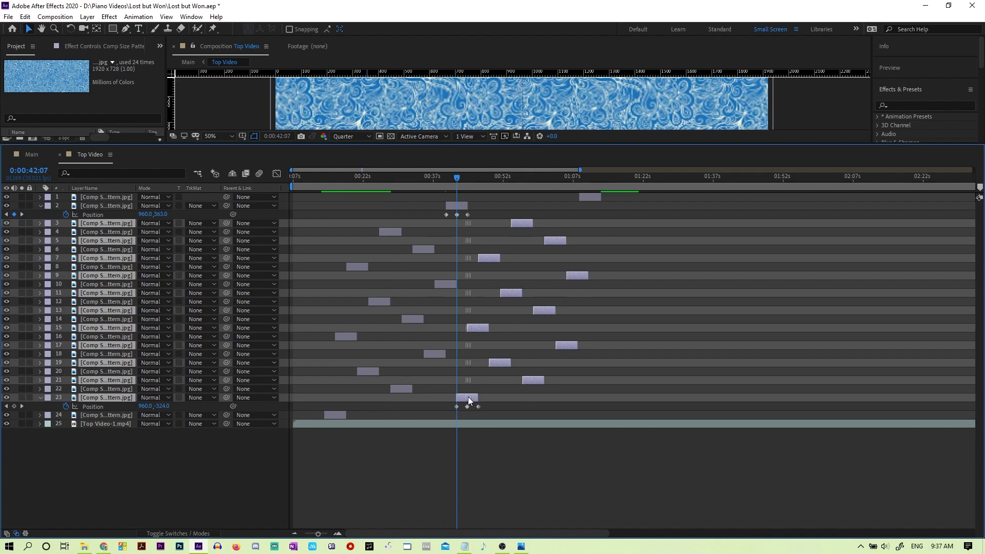
{"action": "left_click_drag", "start_coordinate": [319, 535], "coordinate": [345, 536]}
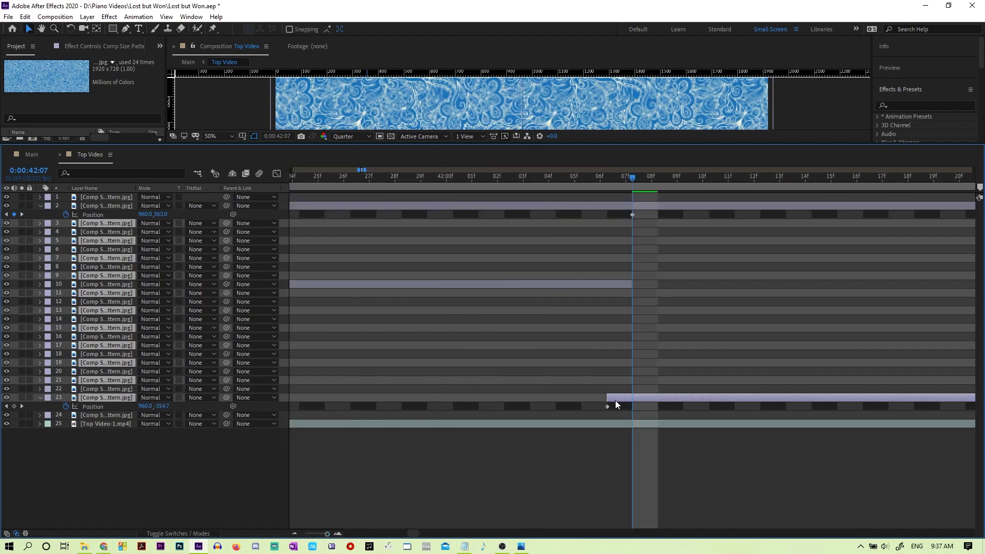
{"action": "left_click_drag", "start_coordinate": [622, 398], "coordinate": [633, 413]}
{"action": "left_click_drag", "start_coordinate": [320, 535], "coordinate": [322, 535]}
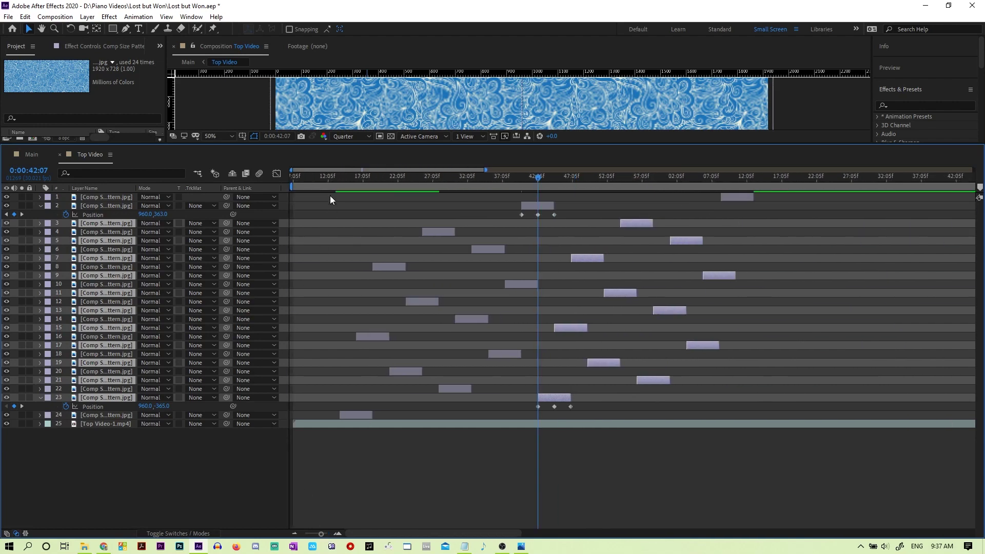
{"action": "left_click", "coordinate": [327, 177]}
{"action": "left_click_drag", "start_coordinate": [439, 148], "coordinate": [398, 379]}
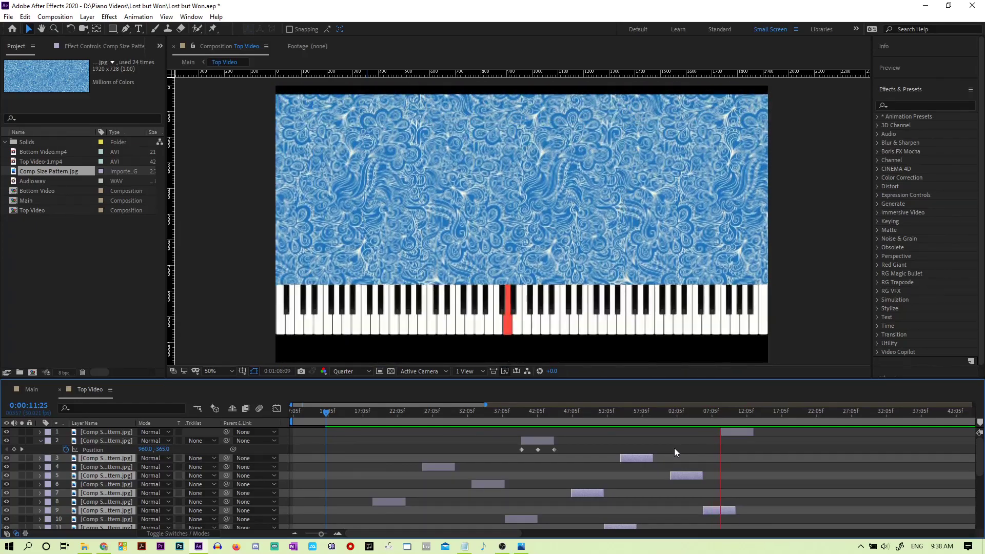
Step: Stop the preview and delete layer 1, the pattern copy starting past 0:01:08
{"action": "key", "text": "space"}
{"action": "left_click_drag", "start_coordinate": [610, 377], "coordinate": [602, 286]}
{"action": "left_click_drag", "start_coordinate": [729, 326], "coordinate": [723, 320]}
{"action": "left_click_drag", "start_coordinate": [602, 286], "coordinate": [601, 234]}
{"action": "left_click", "coordinate": [749, 287]}
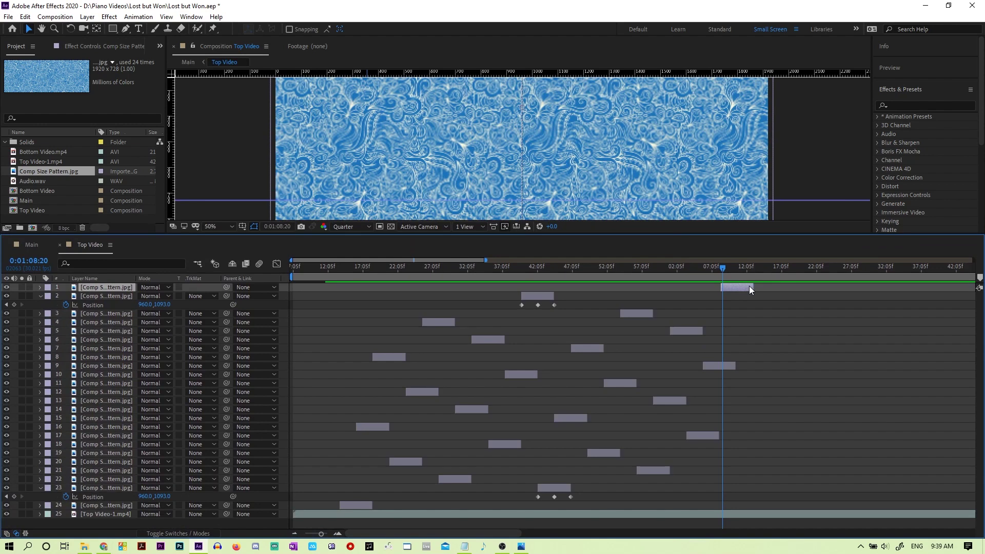
{"action": "key", "text": "Delete"}
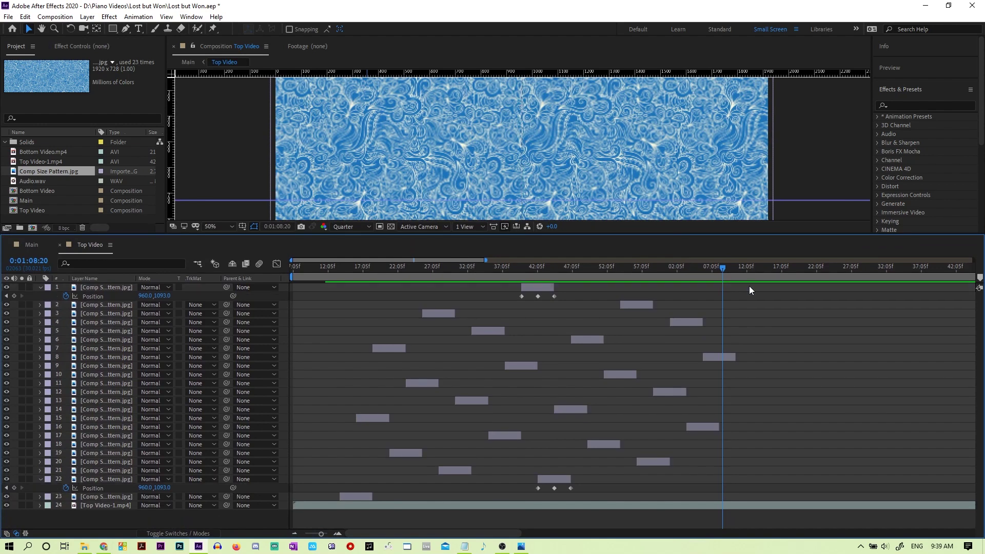
Step: Enlarge the viewer and preview playback, stopping around 0:01:06:25
{"action": "left_click_drag", "start_coordinate": [653, 234], "coordinate": [630, 363]}
{"action": "key", "text": "space"}
{"action": "left_click_drag", "start_coordinate": [720, 395], "coordinate": [707, 398]}
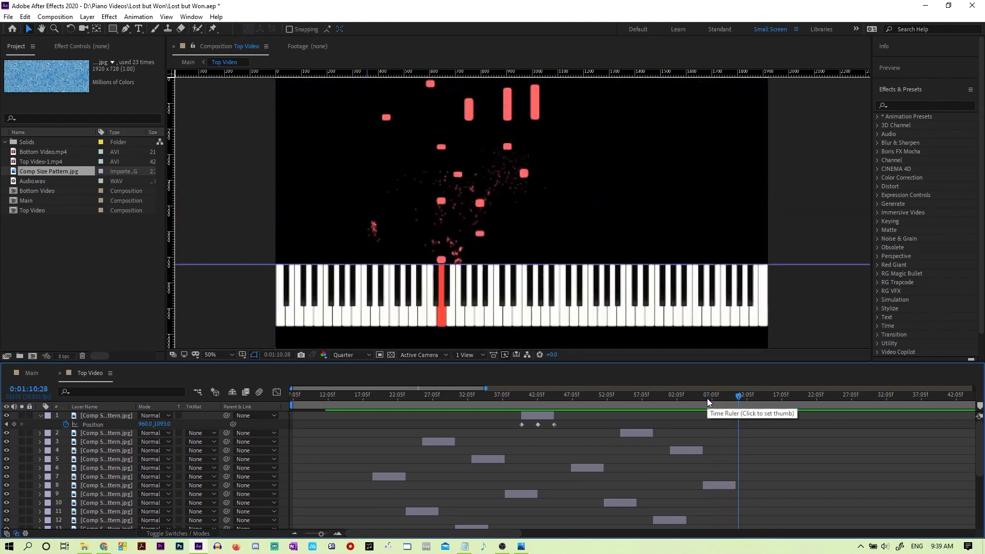
{"action": "key", "text": "space"}
Step: Hide Position keyframes on layers 22 and 1 and show them on layer 8
{"action": "left_click_drag", "start_coordinate": [682, 361], "coordinate": [641, 195]}
{"action": "left_click", "coordinate": [112, 439]}
{"action": "key", "text": "p"}
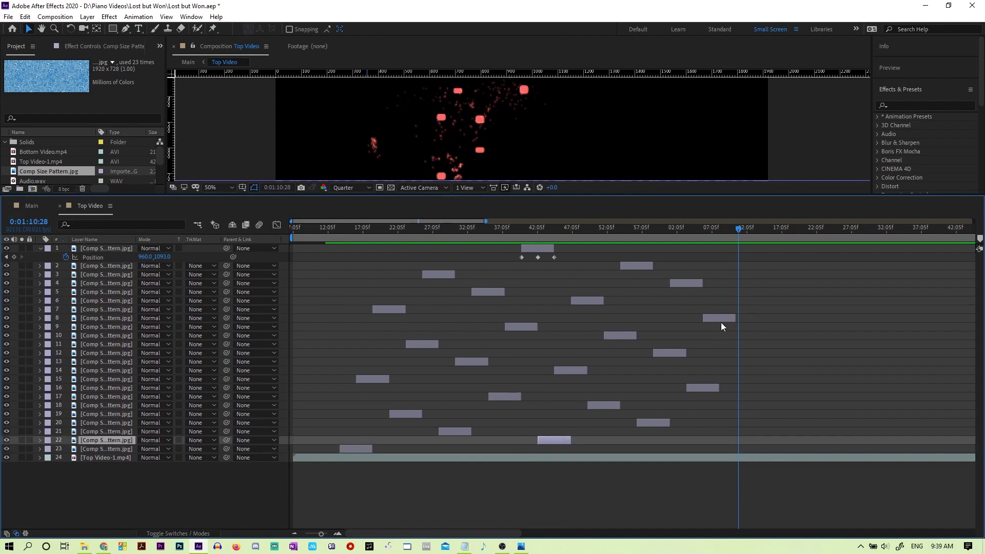
{"action": "left_click", "coordinate": [542, 248]}
{"action": "key", "text": "p"}
{"action": "left_click", "coordinate": [710, 309]}
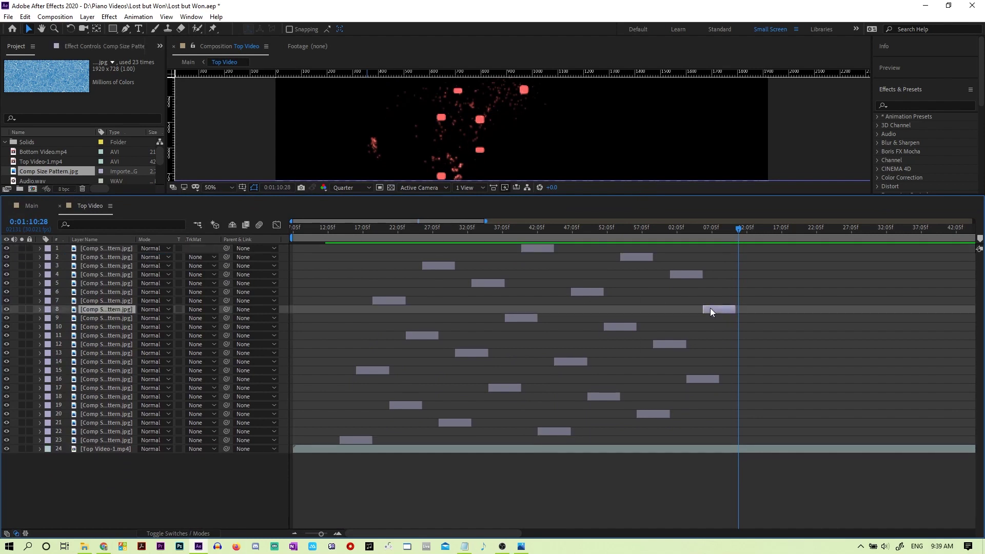
{"action": "key", "text": "p"}
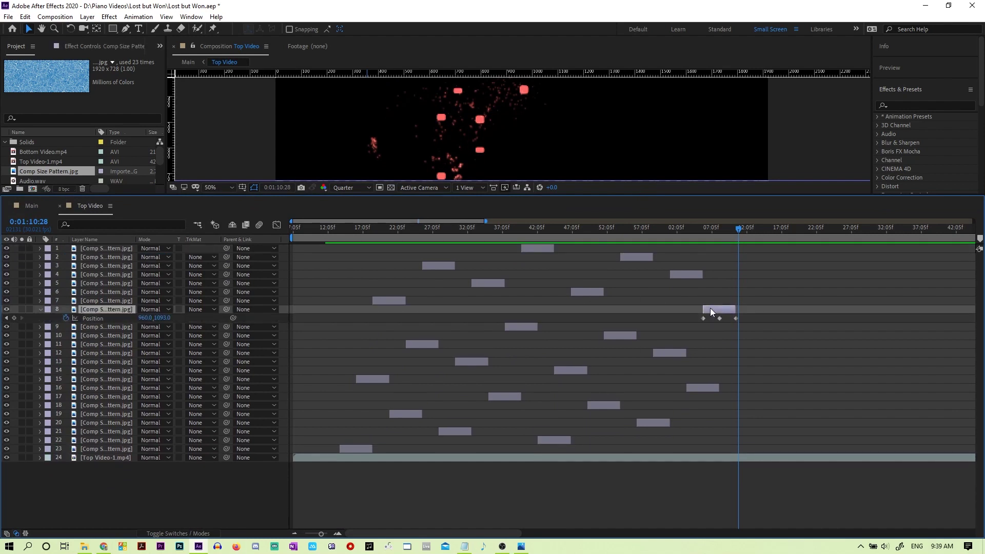
Step: Select all 23 pattern layers and duplicate them into 46 copies
{"action": "left_click", "coordinate": [543, 248]}
{"action": "left_click", "coordinate": [104, 448], "text": "shift"}
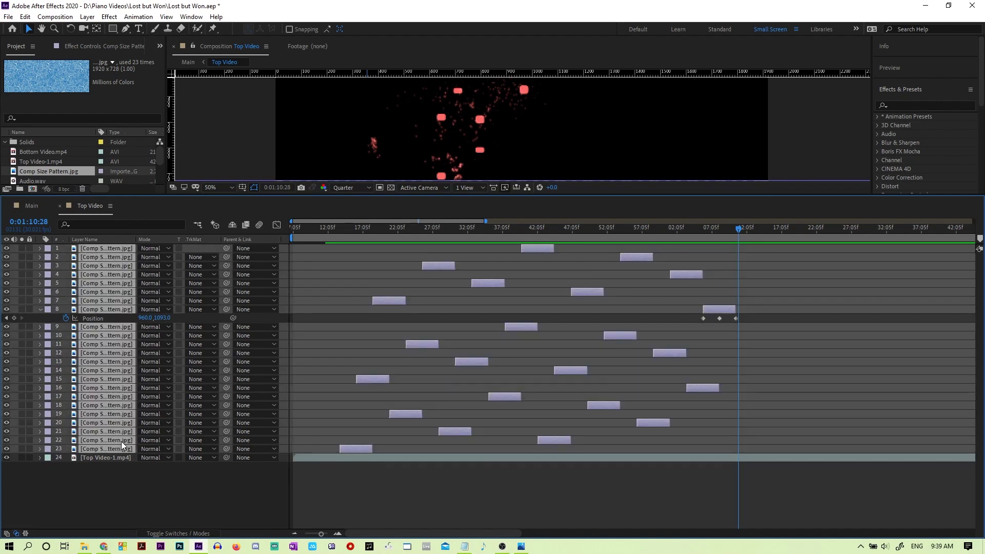
{"action": "key", "text": "ctrl+d"}
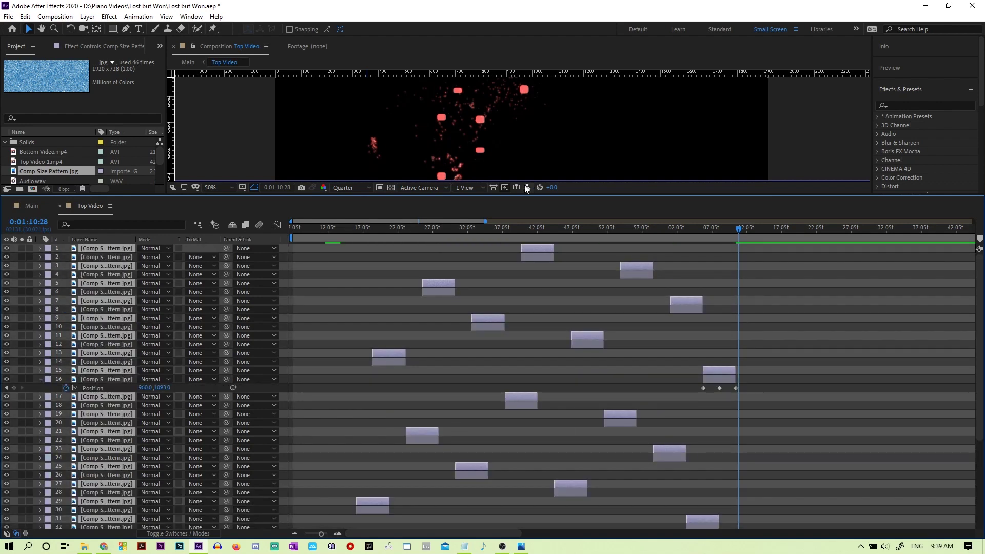
Step: Drag the 23 duplicated pattern layers much later along the timeline
{"action": "left_click_drag", "start_coordinate": [522, 191], "coordinate": [500, 70]}
{"action": "scroll", "coordinate": [401, 305], "scroll_direction": "down", "scroll_amount": 1}
{"action": "scroll", "coordinate": [400, 304], "scroll_direction": "up", "scroll_amount": 1}
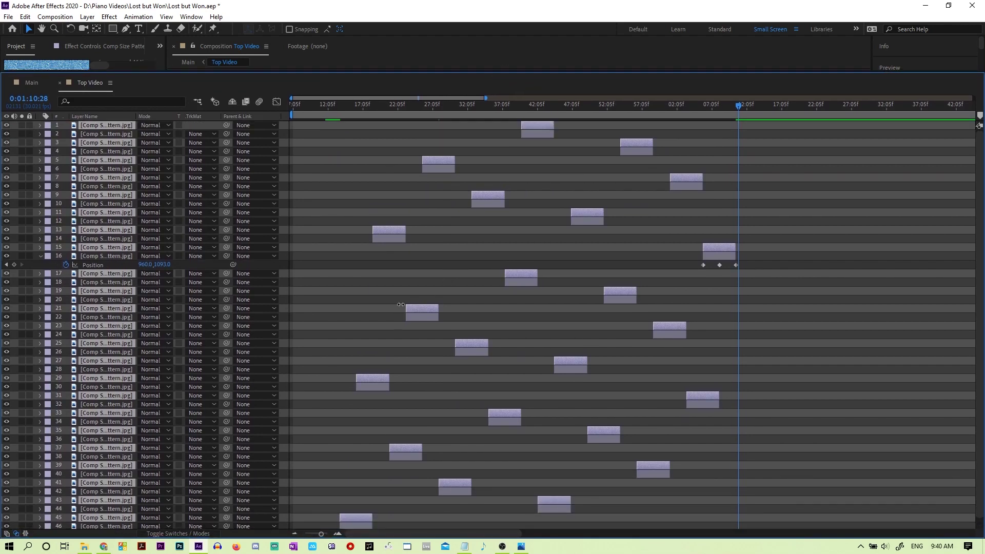
{"action": "left_click_drag", "start_coordinate": [395, 229], "coordinate": [781, 231]}
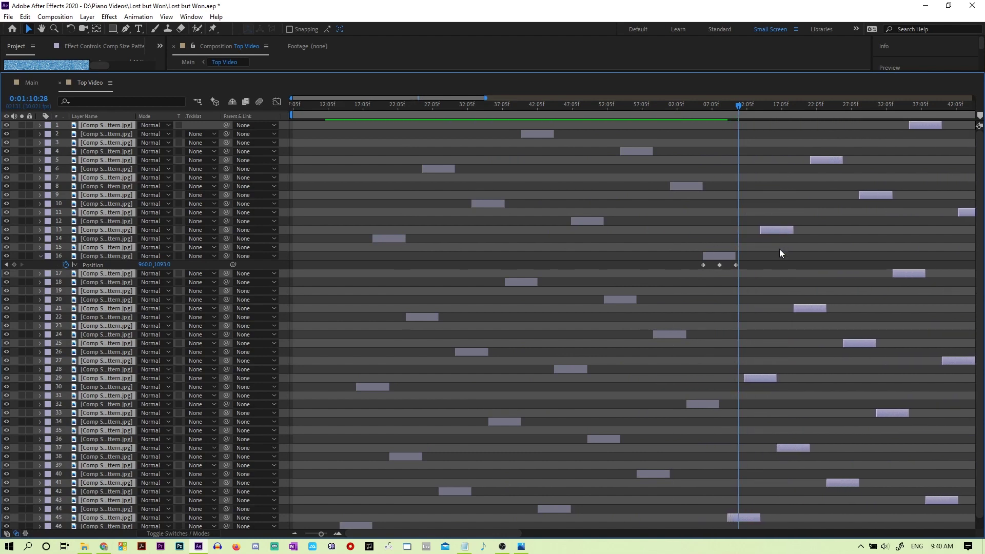
{"action": "scroll", "coordinate": [780, 248], "scroll_direction": "down", "scroll_amount": 1}
{"action": "scroll", "coordinate": [780, 249], "scroll_direction": "up", "scroll_amount": 1}
{"action": "scroll", "coordinate": [780, 253], "scroll_direction": "down", "scroll_amount": 1}
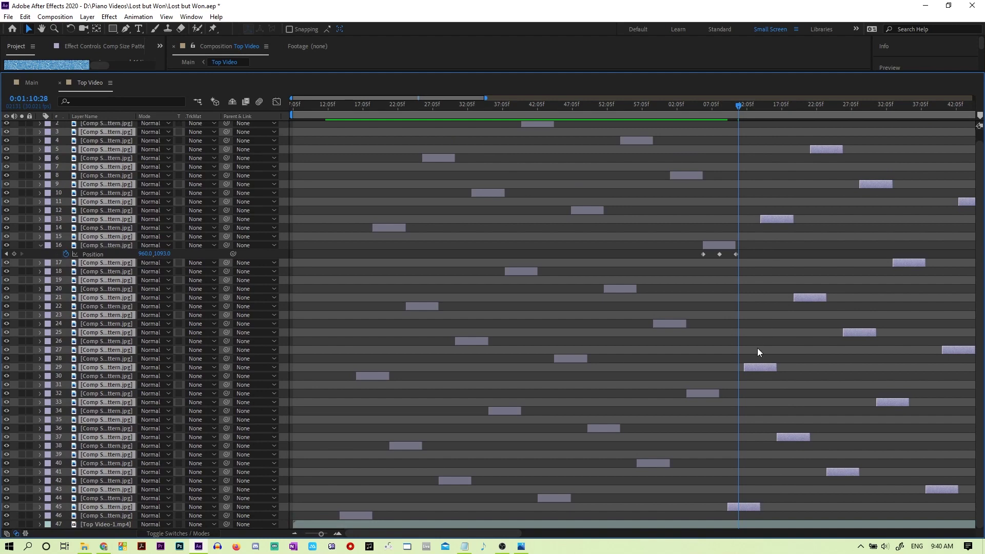
Step: Select layer 45 with its Position keyframes, adding layers 43, 41, 37, 29, 33, 25 and 27
{"action": "left_click", "coordinate": [753, 507]}
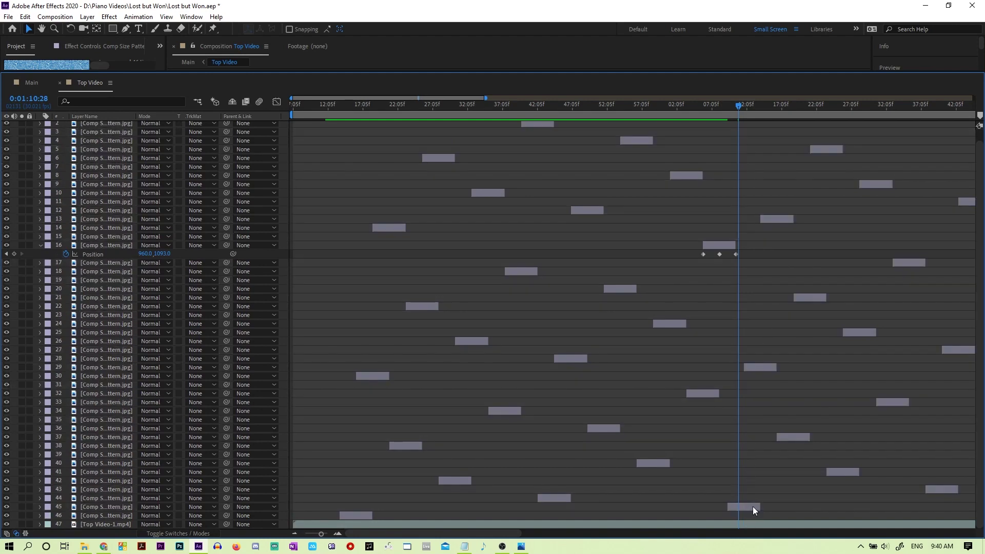
{"action": "key", "text": "p"}
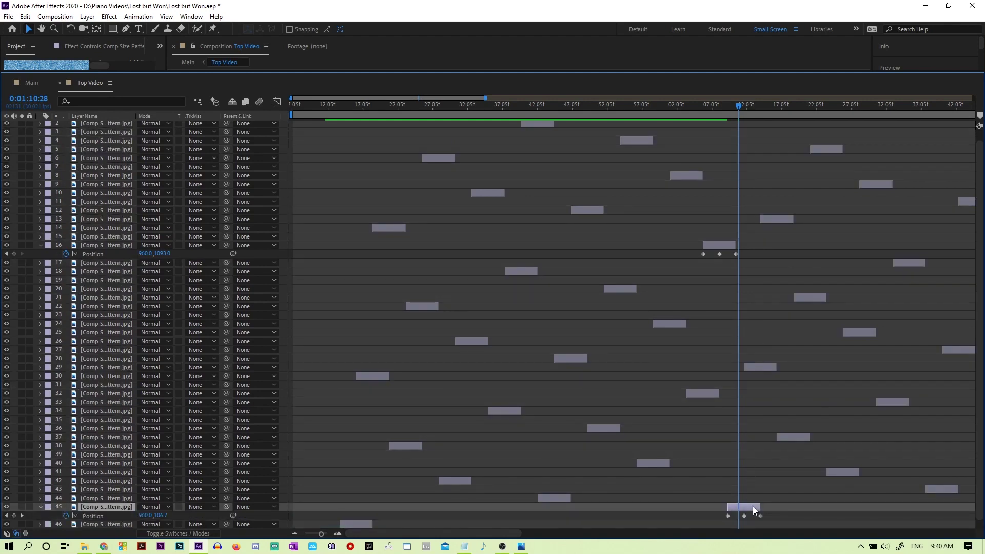
{"action": "left_click", "coordinate": [940, 490], "text": "shift"}
{"action": "left_click", "coordinate": [849, 471], "text": "shift"}
{"action": "left_click", "coordinate": [790, 437], "text": "shift"}
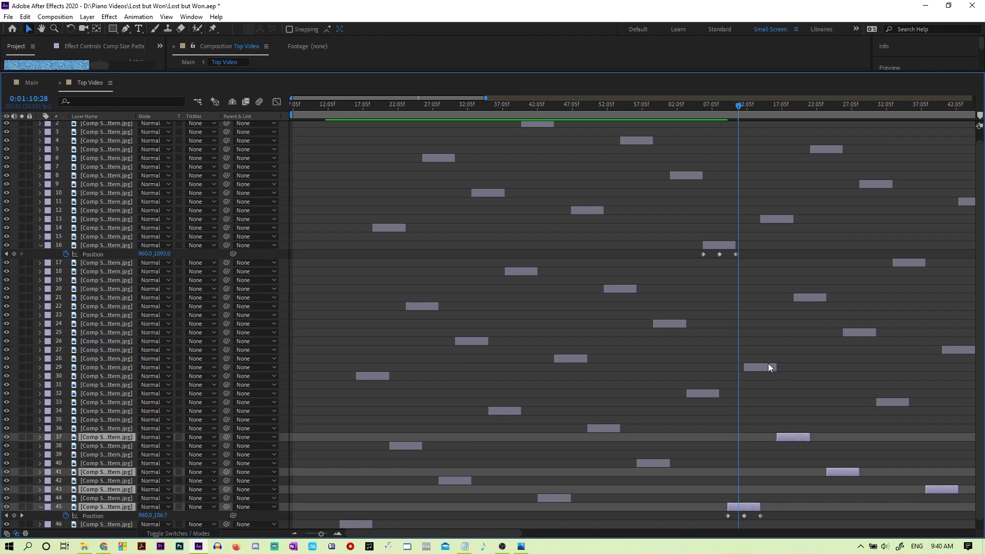
{"action": "left_click", "coordinate": [772, 367], "text": "shift"}
{"action": "left_click", "coordinate": [901, 405], "text": "shift"}
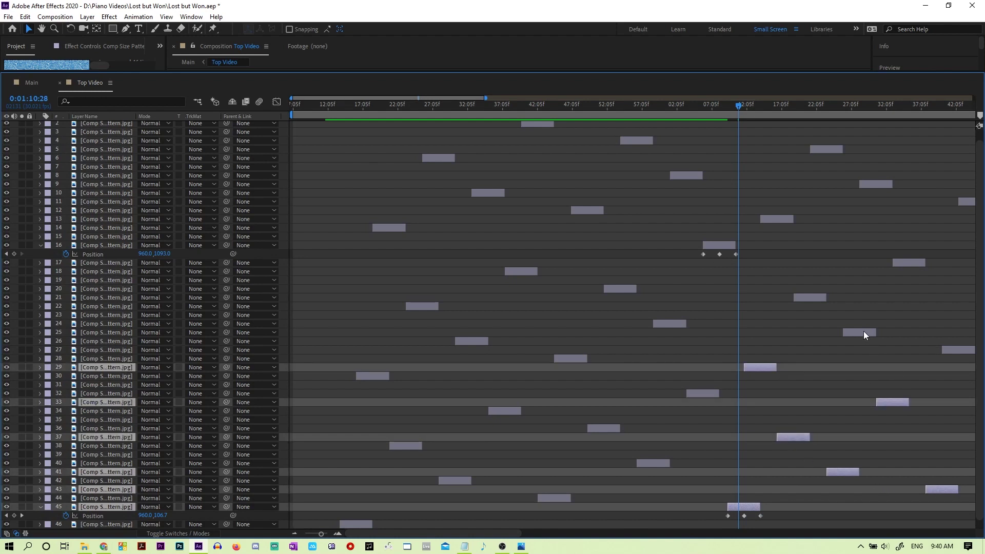
{"action": "left_click", "coordinate": [872, 332], "text": "shift"}
{"action": "left_click", "coordinate": [954, 349], "text": "shift"}
Step: Add layers 21, 17, 13, 5, 9, 11 and 1 to the selection
{"action": "left_click", "coordinate": [811, 298], "text": "shift"}
{"action": "left_click", "coordinate": [906, 263], "text": "shift"}
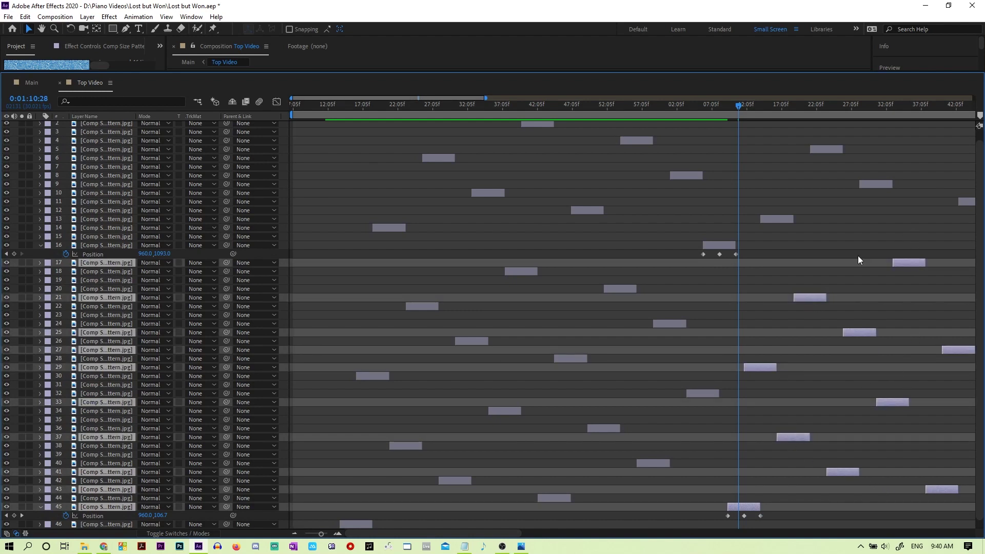
{"action": "left_click", "coordinate": [773, 219], "text": "shift"}
{"action": "left_click", "coordinate": [831, 149], "text": "shift"}
{"action": "left_click", "coordinate": [873, 184], "text": "shift"}
{"action": "left_click", "coordinate": [965, 202], "text": "shift"}
{"action": "scroll", "coordinate": [898, 205], "scroll_direction": "up", "scroll_amount": 1}
{"action": "left_click", "coordinate": [915, 127], "text": "shift"}
{"action": "scroll", "coordinate": [838, 243], "scroll_direction": "down", "scroll_amount": 2}
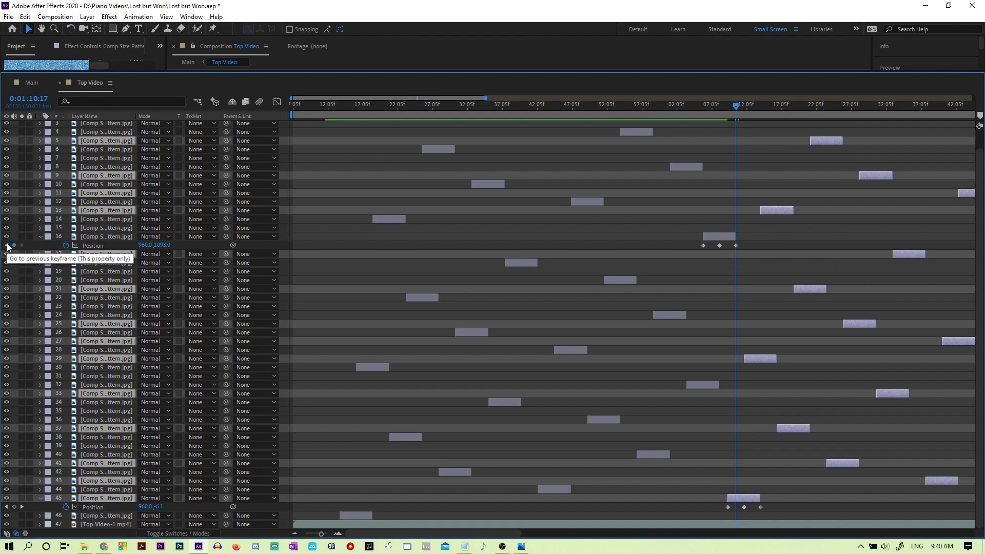
Step: Align the selected copies so layer 45 starts exactly at layer 16's previous Position keyframe
{"action": "left_click", "coordinate": [6, 245]}
{"action": "left_click_drag", "start_coordinate": [743, 497], "coordinate": [734, 498]}
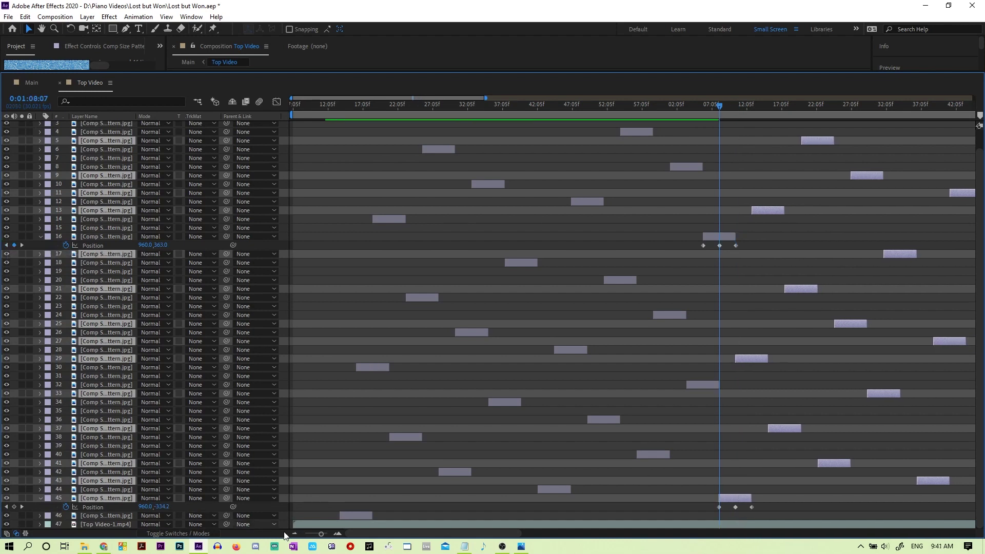
{"action": "left_click_drag", "start_coordinate": [322, 534], "coordinate": [327, 534]}
{"action": "left_click_drag", "start_coordinate": [654, 495], "coordinate": [725, 495]}
{"action": "left_click_drag", "start_coordinate": [327, 534], "coordinate": [315, 534]}
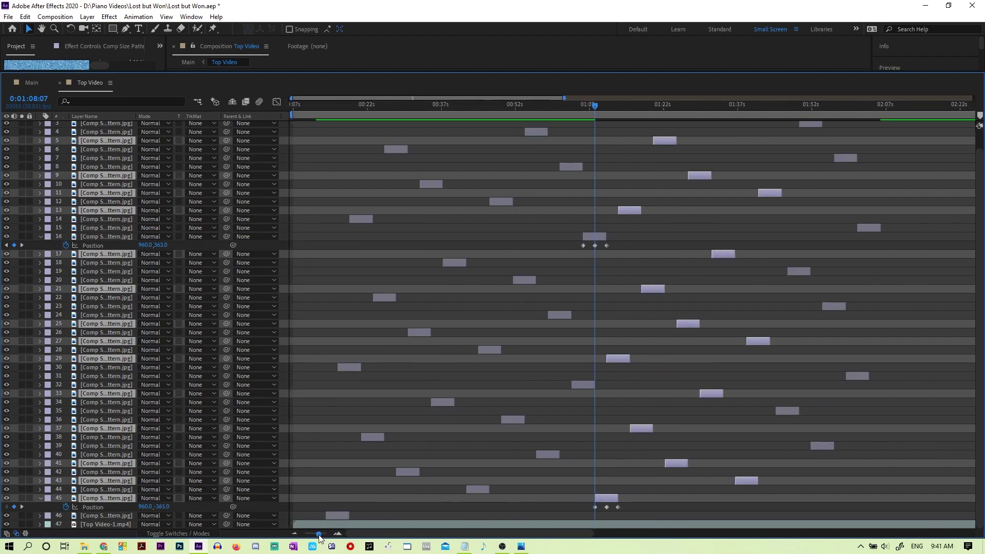
{"action": "left_click_drag", "start_coordinate": [479, 71], "coordinate": [445, 384]}
{"action": "left_click_drag", "start_coordinate": [508, 419], "coordinate": [497, 419]}
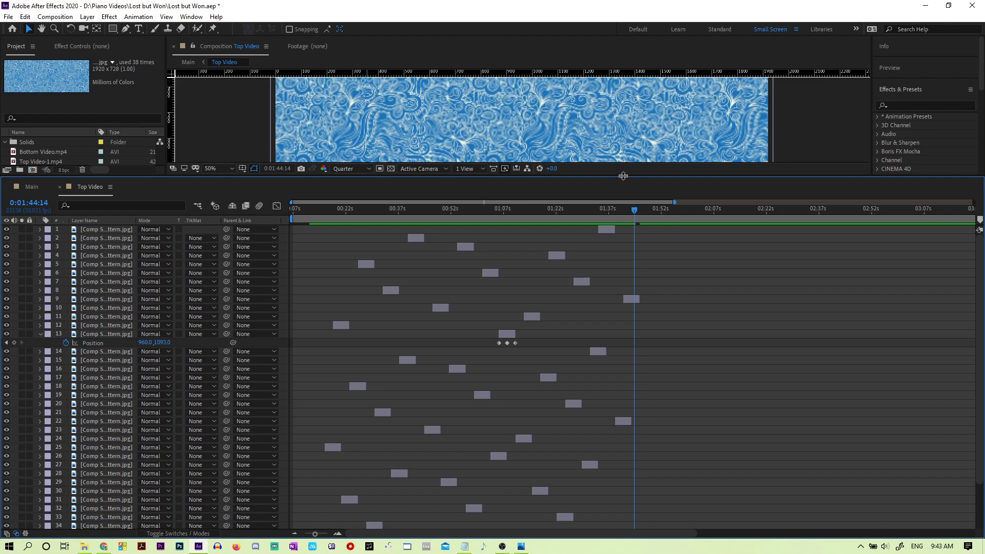
Step: Enlarge the viewer, preview, and return to about 0:01:42 to check the blue pattern
{"action": "left_click_drag", "start_coordinate": [622, 176], "coordinate": [614, 296]}
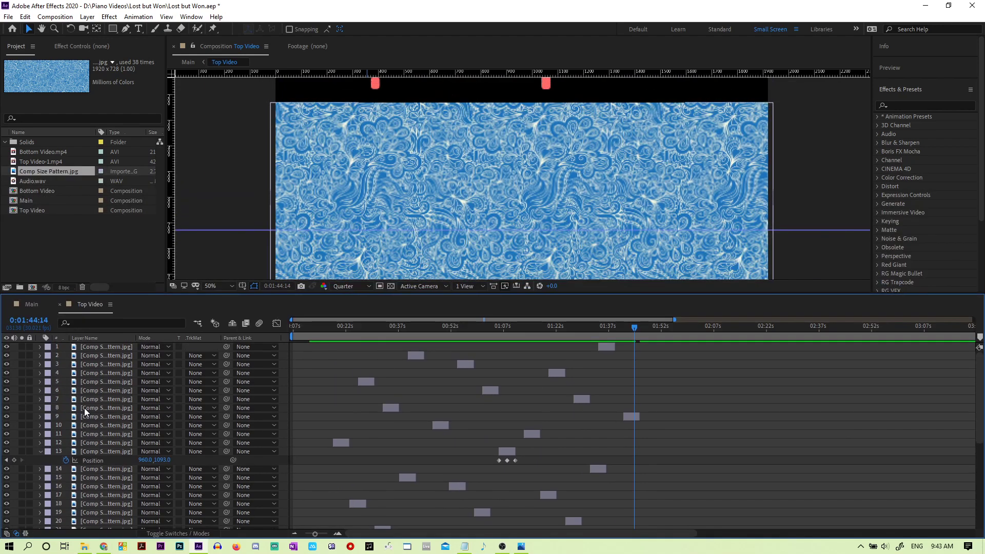
{"action": "left_click", "coordinate": [113, 346]}
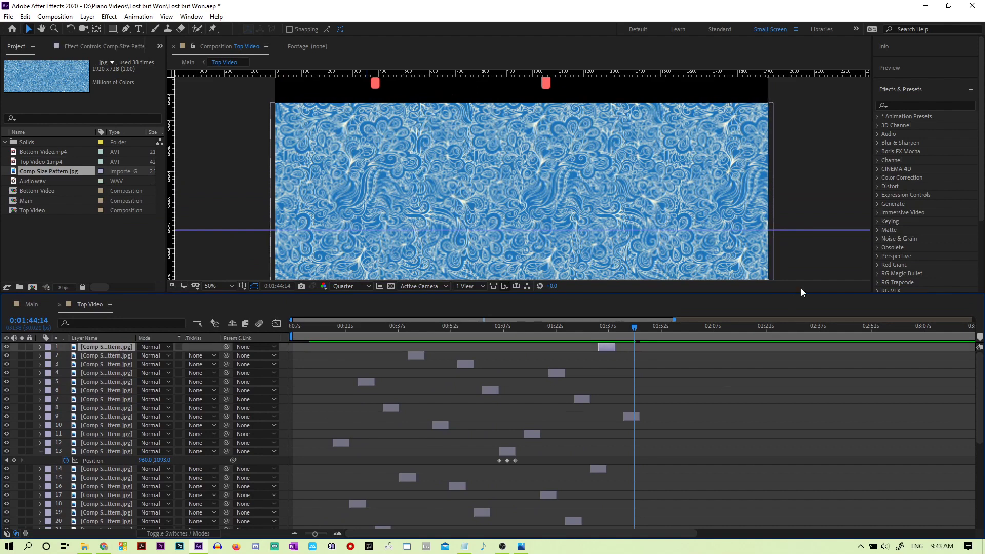
{"action": "key", "text": "space"}
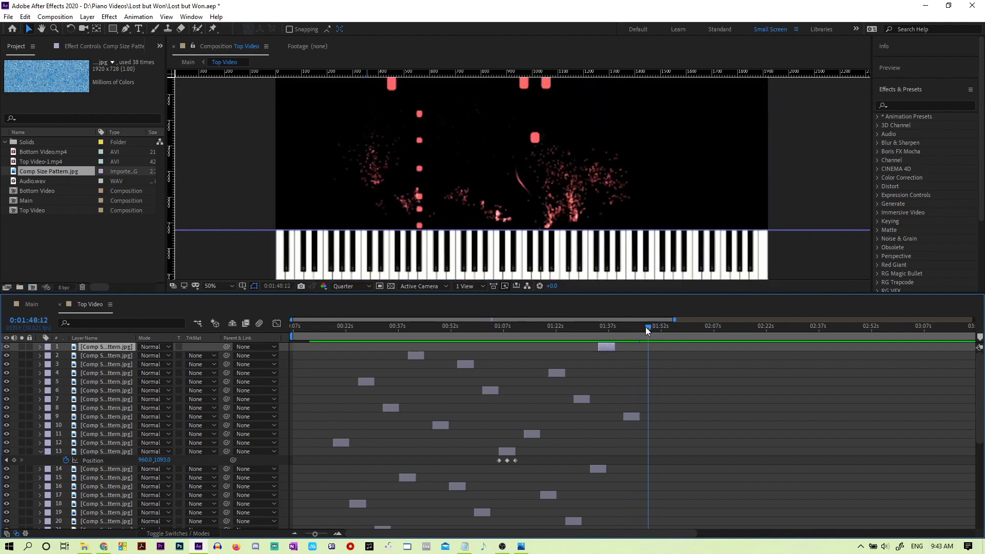
{"action": "left_click_drag", "start_coordinate": [643, 328], "coordinate": [632, 334]}
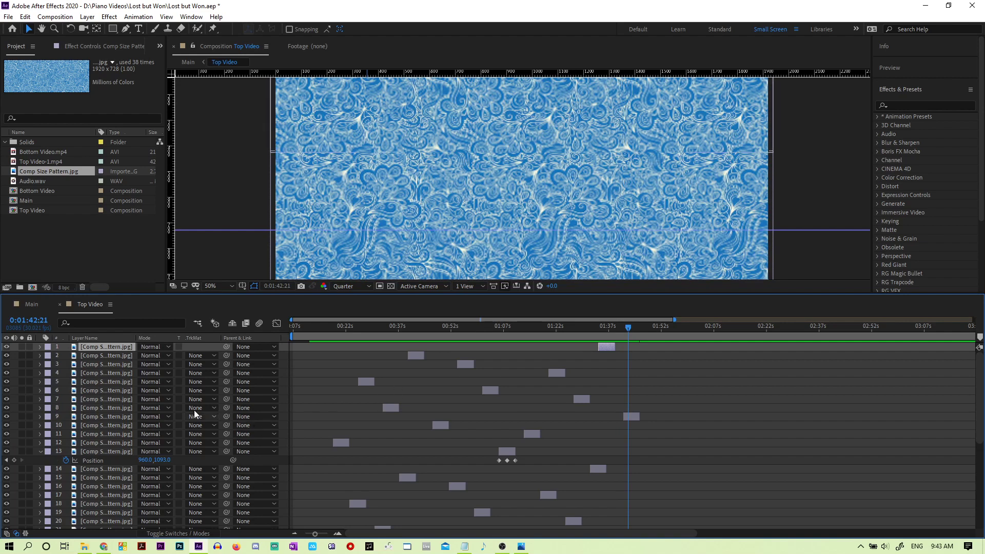
{"action": "scroll", "coordinate": [155, 409], "scroll_direction": "down", "scroll_amount": 6}
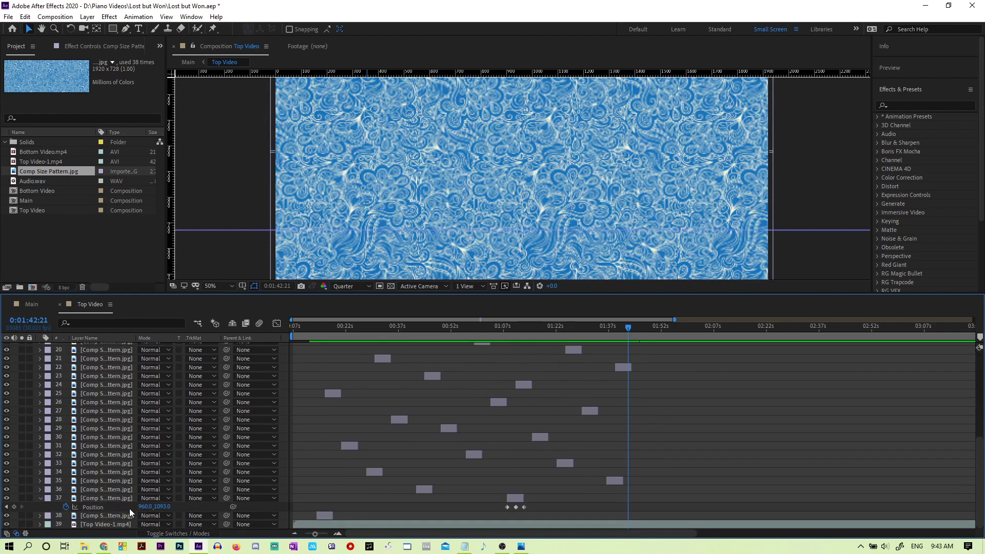
Step: Pre-compose the 38 pattern layers into a new comp named 'Pattern Layer 1'
{"action": "left_click", "coordinate": [123, 498], "text": "shift"}
{"action": "right_click", "coordinate": [101, 424]}
{"action": "left_click", "coordinate": [153, 364]}
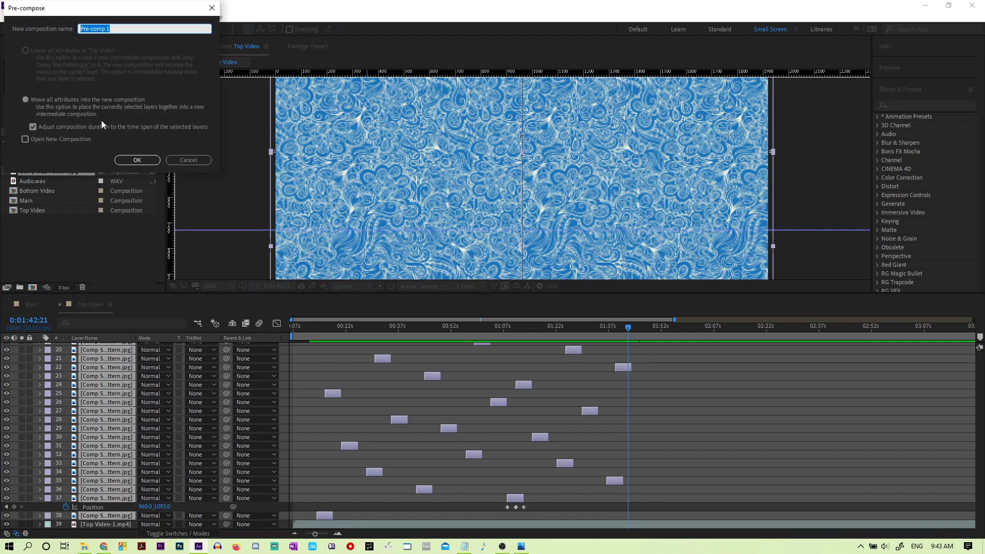
{"action": "type", "text": "Pattern Layer 1"}
{"action": "key", "text": "Return"}
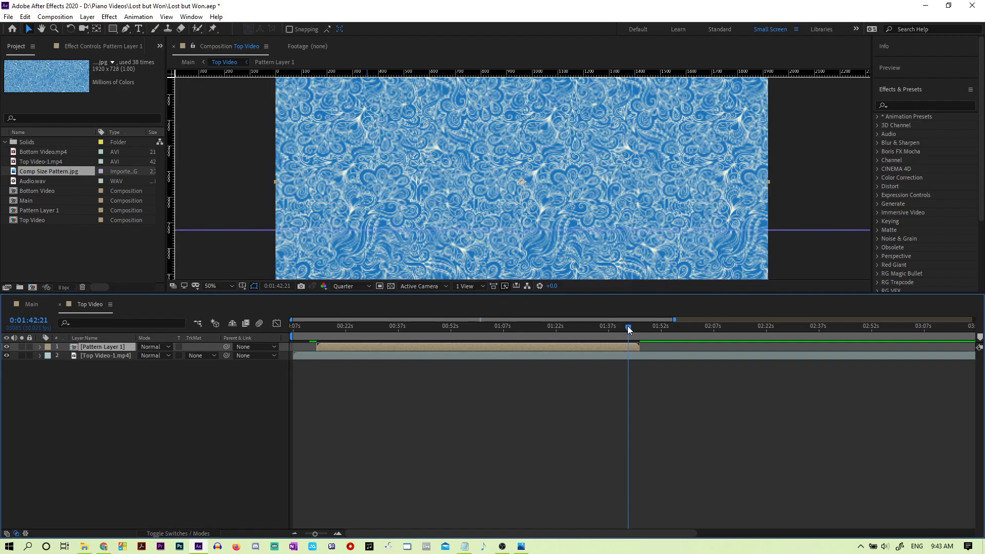
Step: At about 0:01:45, duplicate Pattern Layer 1 and check the 2:11 travel time in the notes
{"action": "left_click_drag", "start_coordinate": [626, 325], "coordinate": [567, 330]}
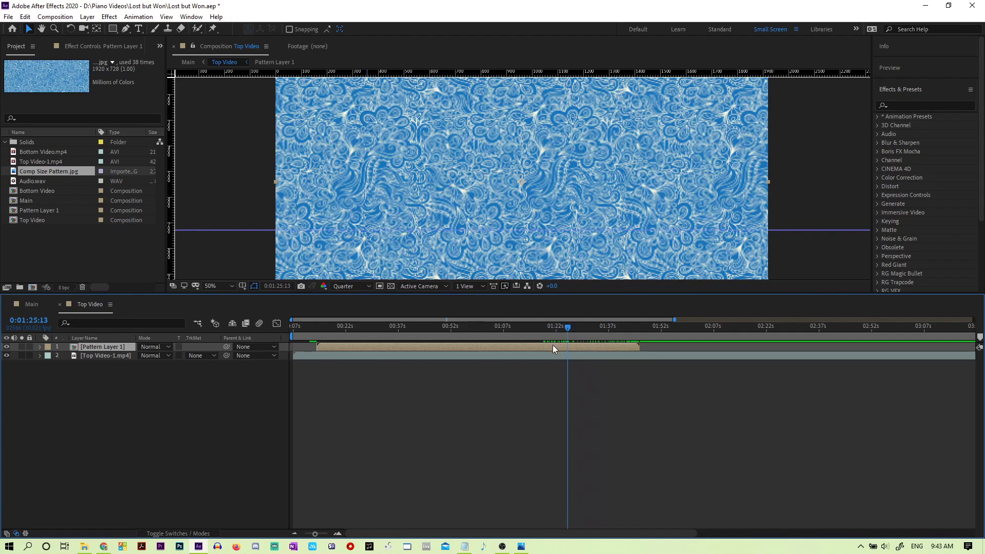
{"action": "key", "text": "ctrl+d"}
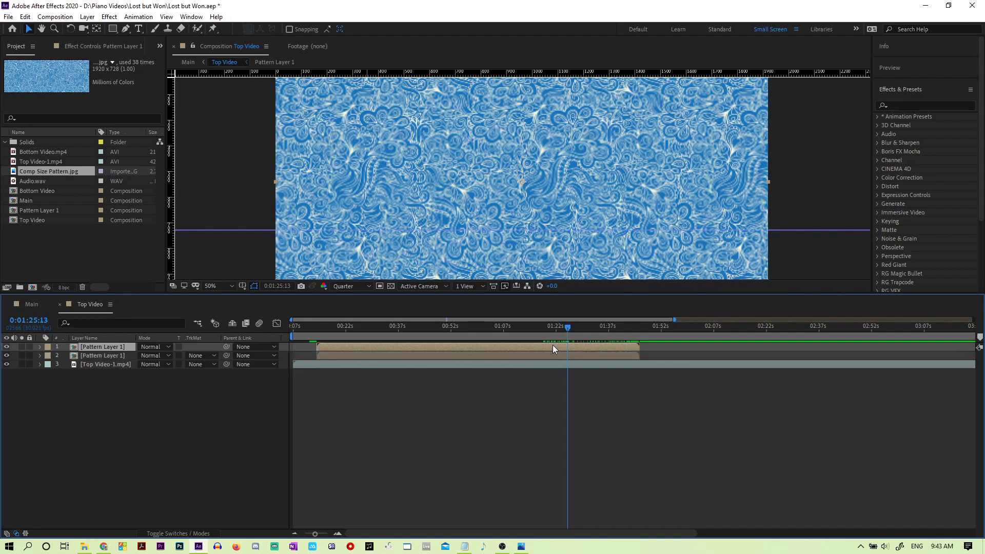
{"action": "key", "text": "alt+Tab"}
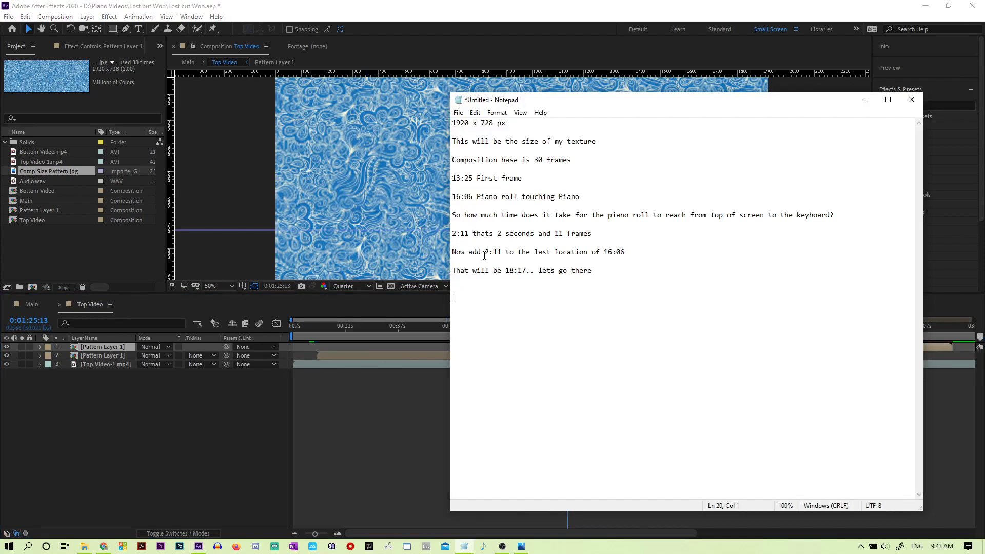
{"action": "left_click_drag", "start_coordinate": [485, 253], "coordinate": [501, 253]}
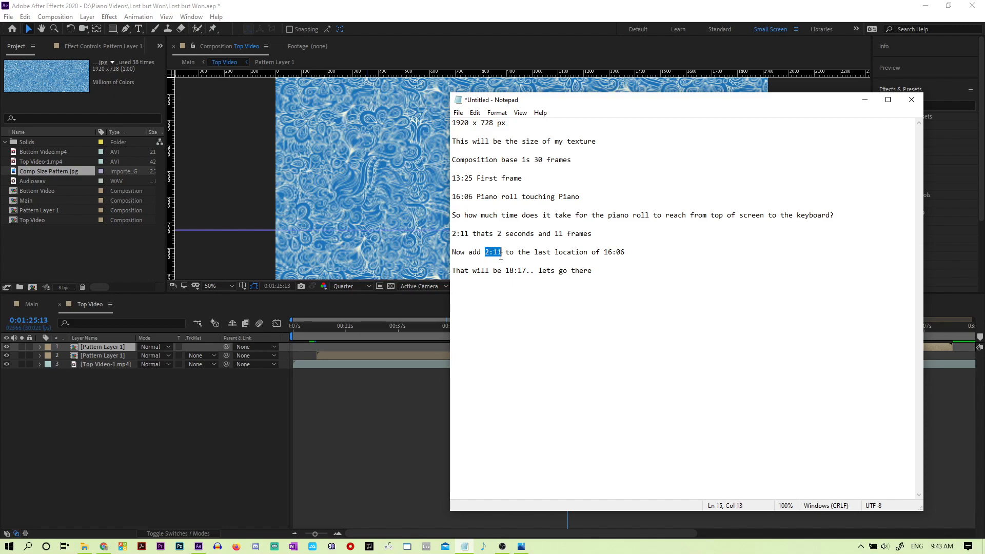
{"action": "left_click", "coordinate": [863, 100]}
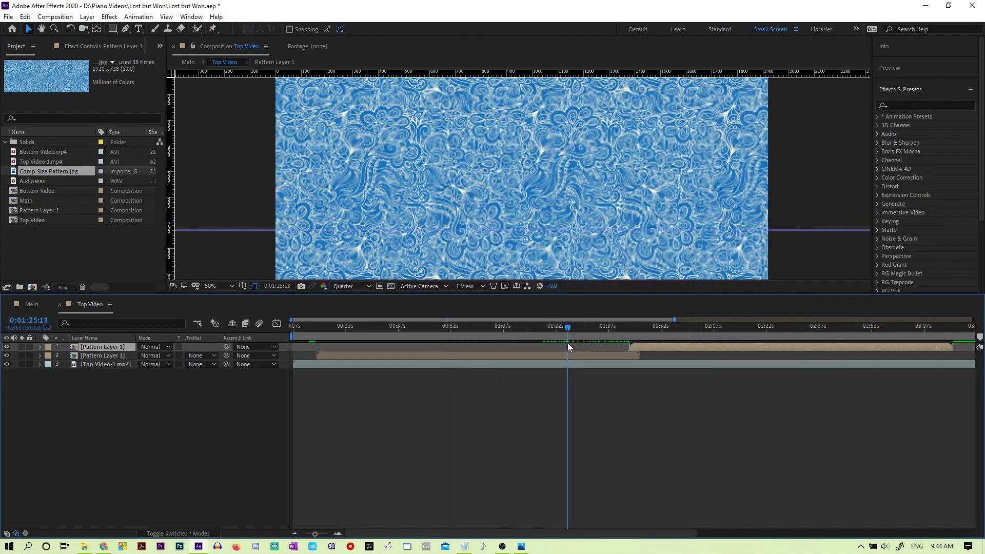
Step: Scrub to 0:01:46:02, where the note meets the keyboard, and copy that timecode for Notepad
{"action": "left_click_drag", "start_coordinate": [568, 327], "coordinate": [640, 364]}
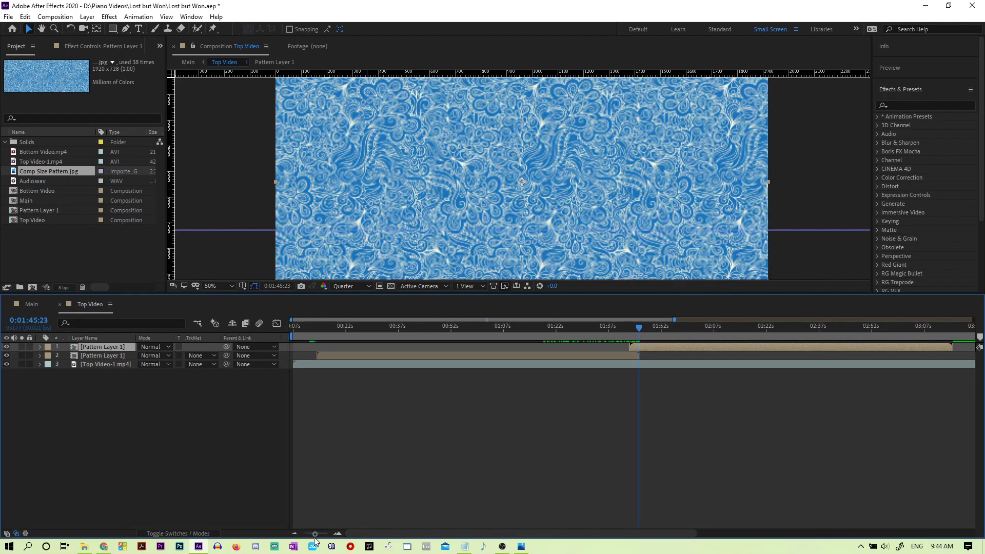
{"action": "left_click_drag", "start_coordinate": [315, 535], "coordinate": [327, 535]}
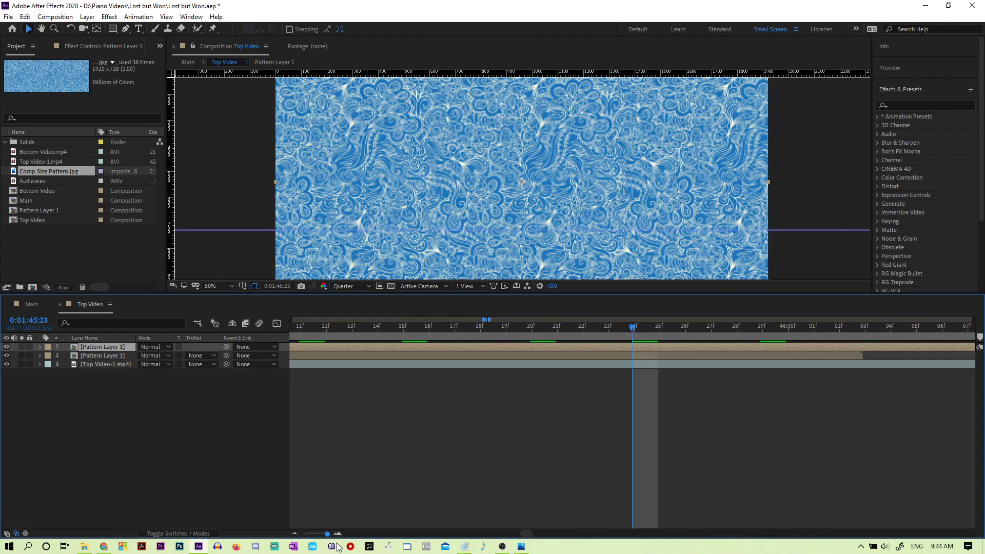
{"action": "left_click_drag", "start_coordinate": [632, 329], "coordinate": [864, 343]}
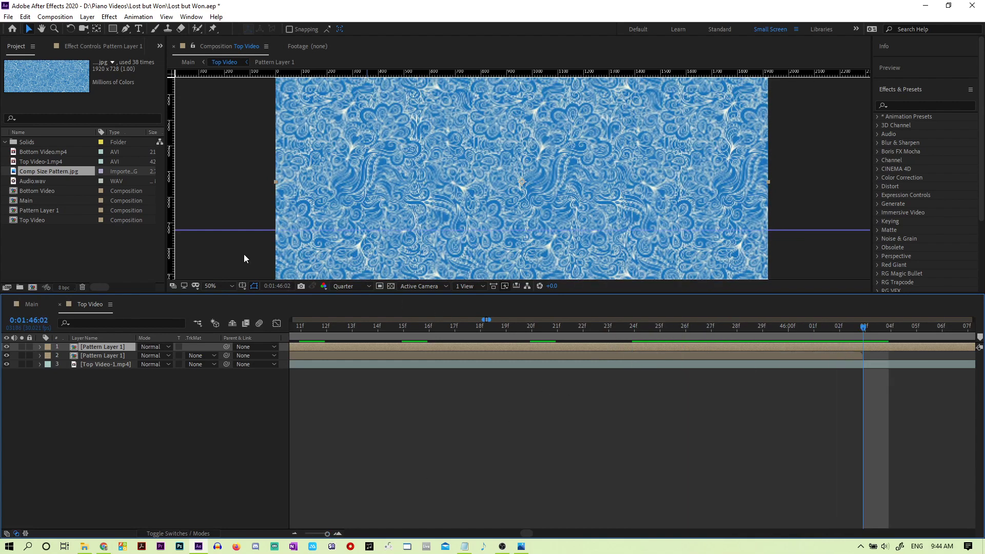
{"action": "left_click", "coordinate": [279, 289]}
{"action": "key", "text": "ctrl+c"}
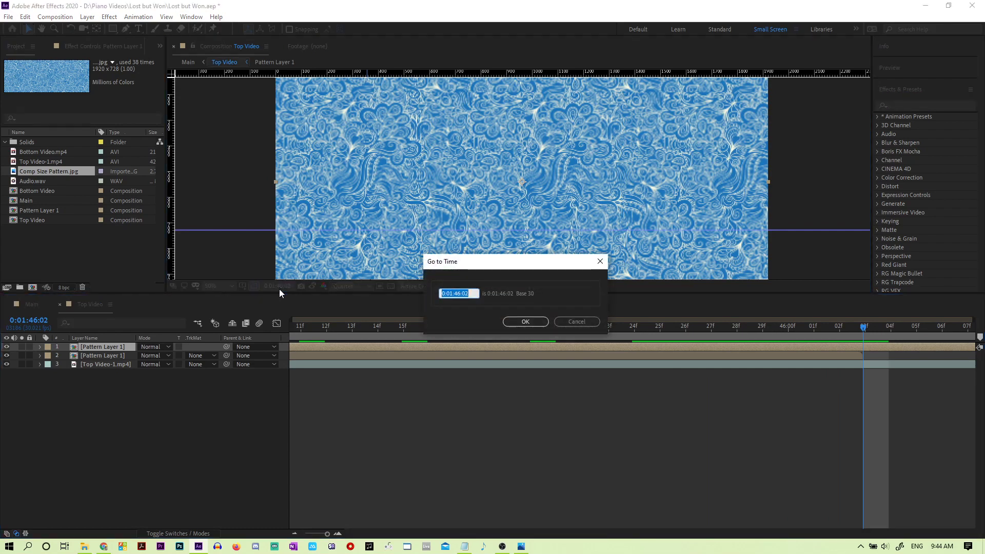
{"action": "left_click", "coordinate": [577, 321]}
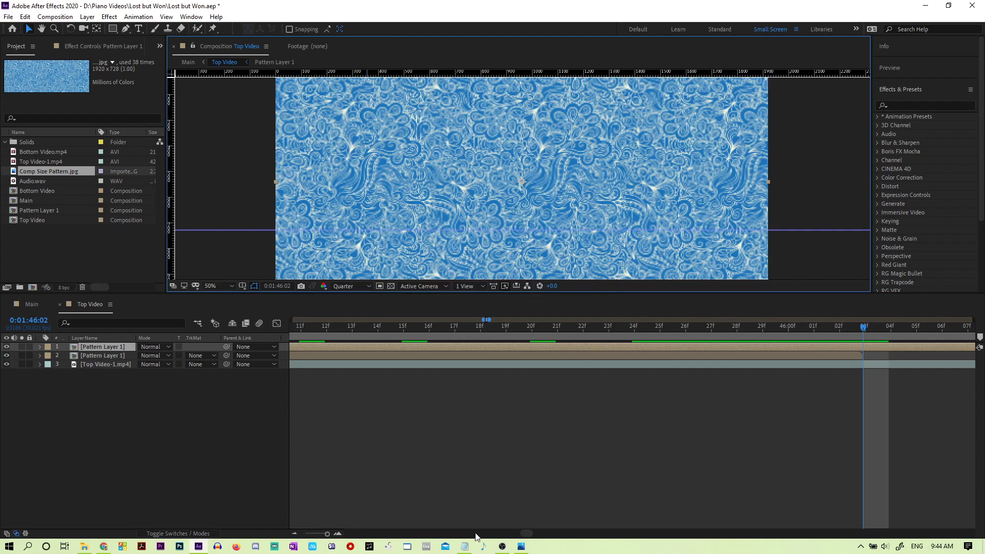
{"action": "left_click", "coordinate": [464, 546]}
{"action": "left_click", "coordinate": [608, 271]}
Step: Write 0:01:46:02 minus 2:11, then 0:01:44:02 minus 0:11, giving 0:01:43:21
{"action": "key", "text": "ctrl+v"}
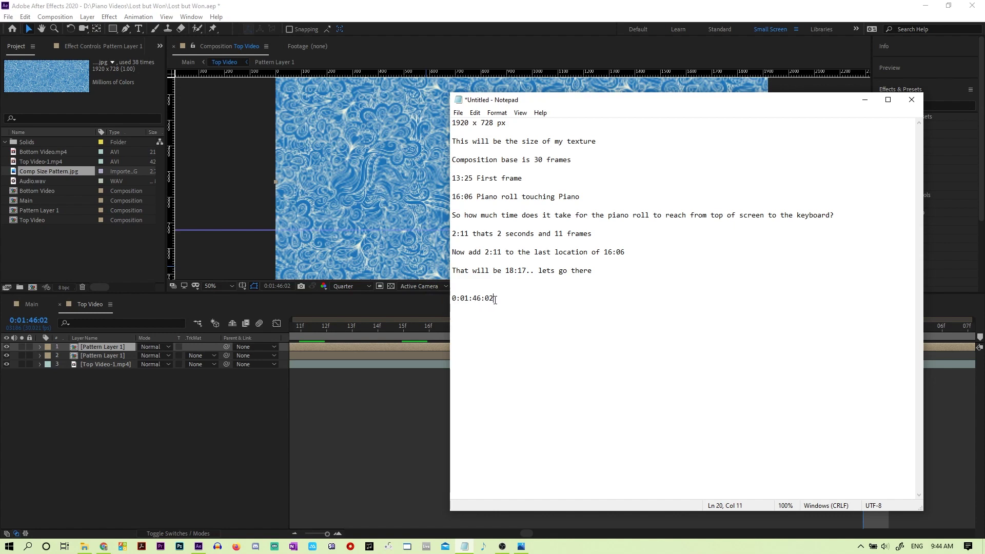
{"action": "type", "text": "minus 2:11"}
{"action": "key", "text": "Return"}
{"action": "key", "text": "Return"}
{"action": "type", "text": "0:01:44:02 minus 0:11  0:"}
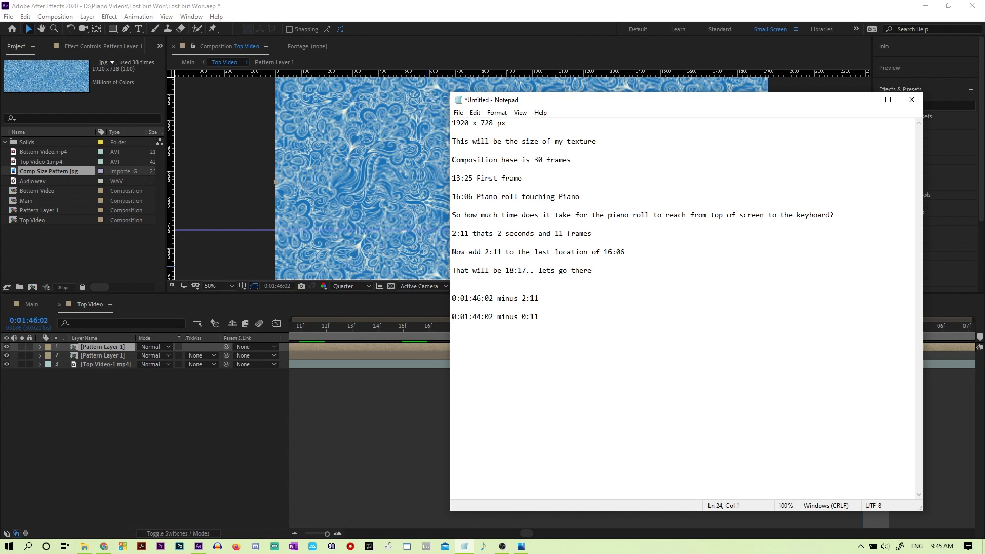
{"action": "type", "text": "01:43"}
{"action": "type", "text": ":21"}
Step: Jump to 0:01:43:21 and move Pattern Layer 1's start to that time
{"action": "left_click_drag", "start_coordinate": [494, 335], "coordinate": [436, 331]}
{"action": "key", "text": "ctrl+c"}
{"action": "left_click", "coordinate": [282, 285]}
{"action": "key", "text": "ctrl+v"}
{"action": "left_click", "coordinate": [519, 323]}
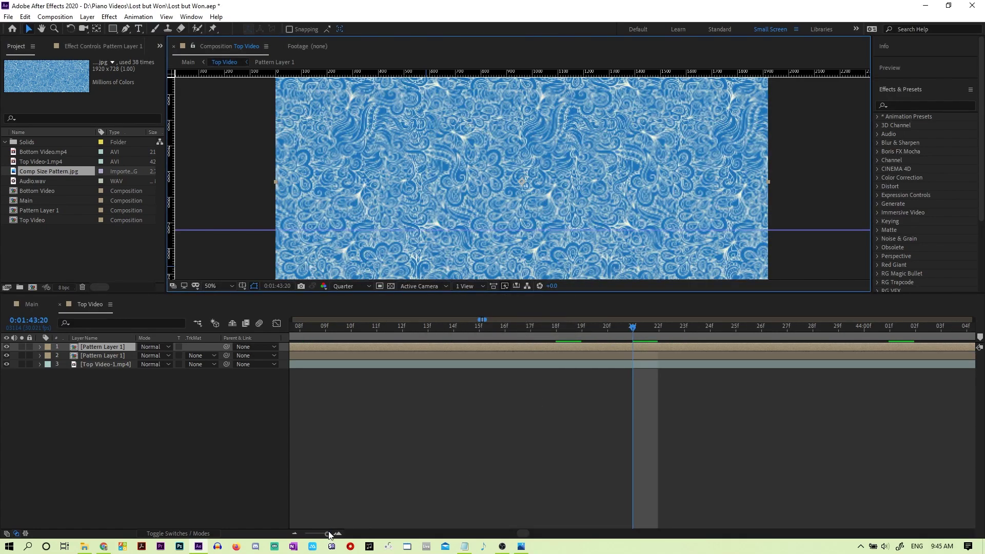
{"action": "left_click_drag", "start_coordinate": [330, 536], "coordinate": [324, 535]}
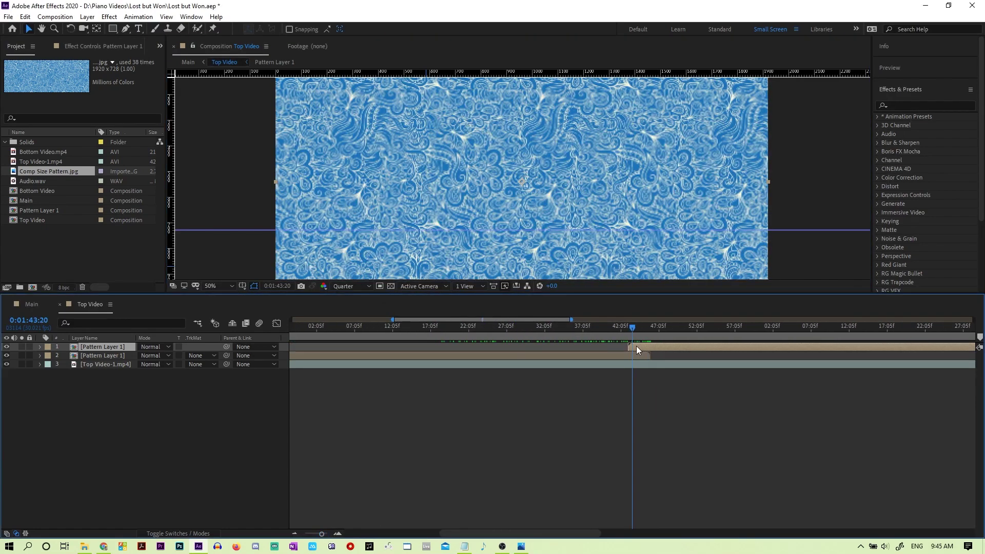
{"action": "key", "text": "alt+bracketleft"}
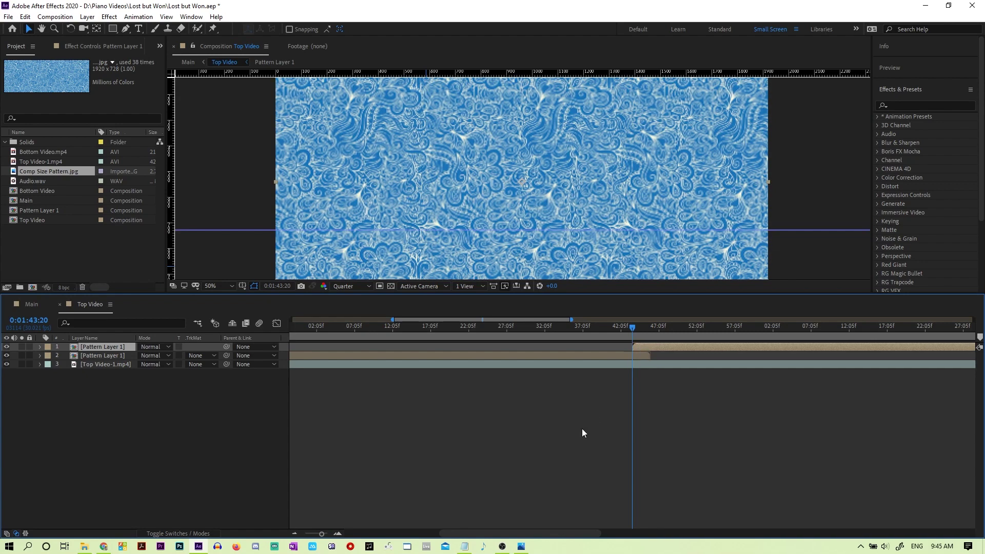
{"action": "left_click_drag", "start_coordinate": [322, 534], "coordinate": [327, 534]}
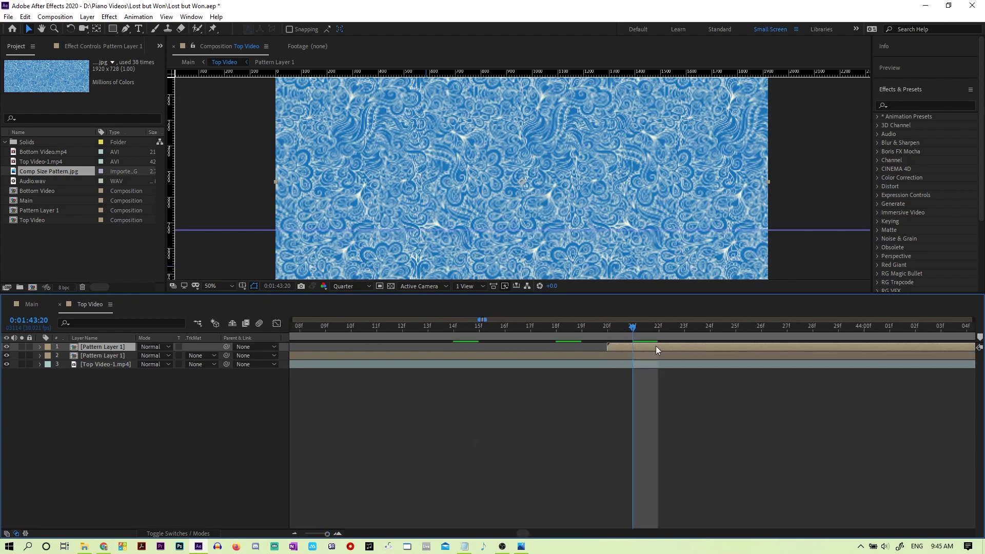
{"action": "key", "text": "alt+bracketleft"}
Step: Go back to 0:01:38:14, enlarge the viewer and preview the pattern sliding over the piano
{"action": "left_click_drag", "start_coordinate": [327, 534], "coordinate": [310, 535]}
{"action": "left_click_drag", "start_coordinate": [532, 327], "coordinate": [520, 330]}
{"action": "key", "text": "space"}
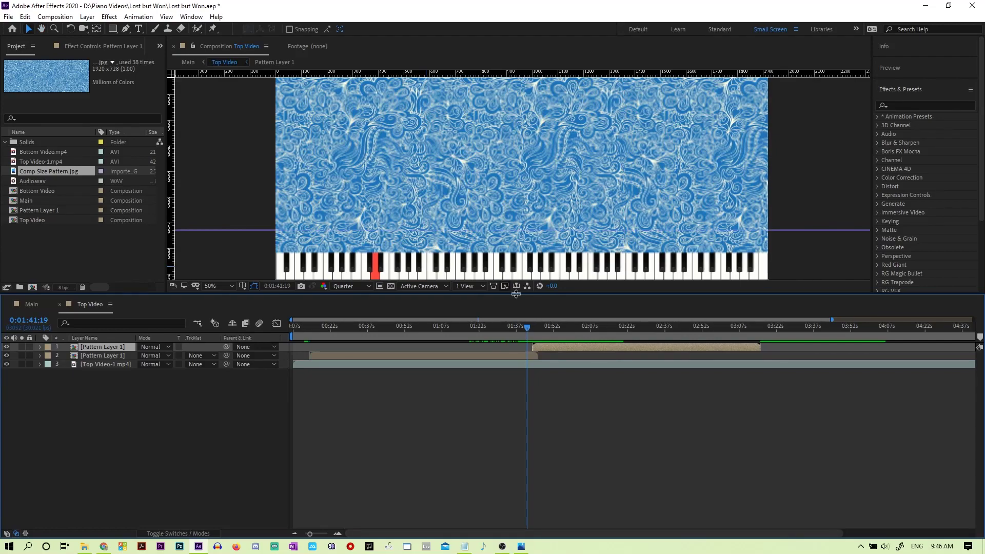
{"action": "left_click_drag", "start_coordinate": [518, 294], "coordinate": [489, 392]}
{"action": "key", "text": "space"}
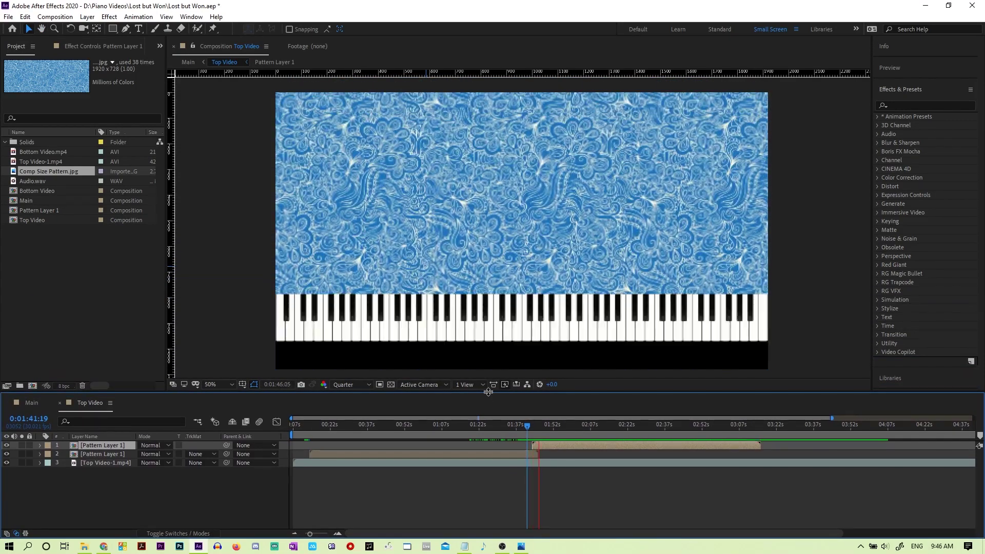
{"action": "key", "text": "space"}
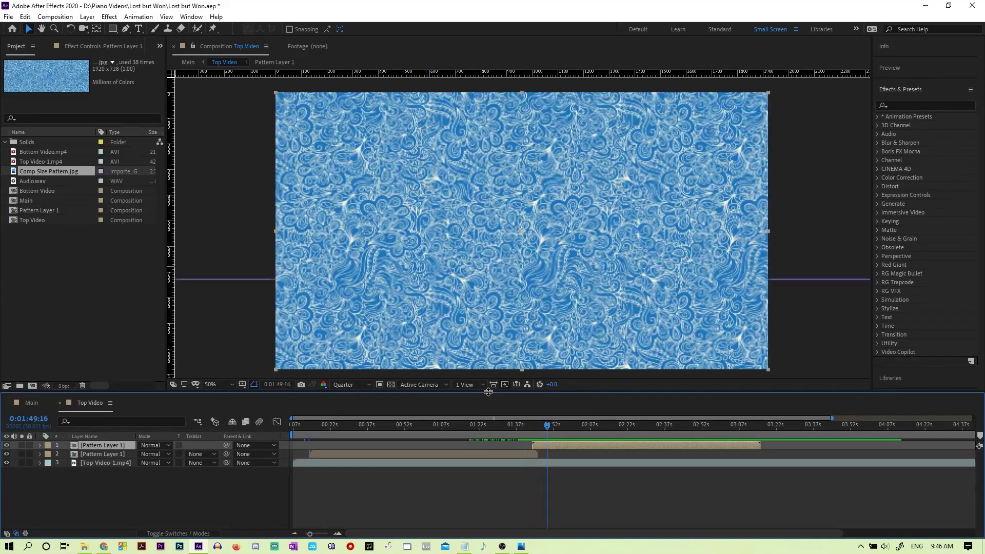
Step: Duplicate the pattern layer, shift the copy later, and copy the keyboard-contact timecode 0:03:15:28
{"action": "key", "text": "ctrl+d"}
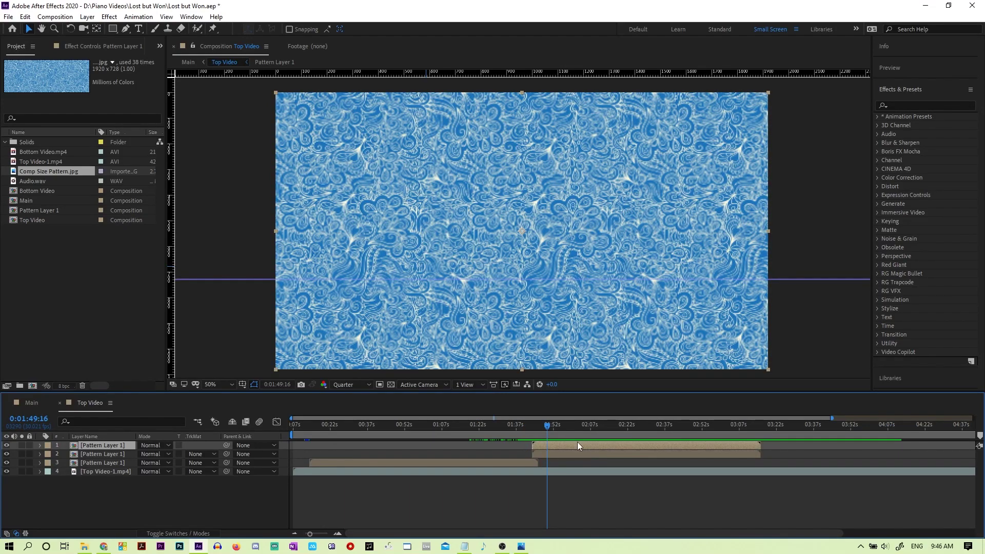
{"action": "left_click_drag", "start_coordinate": [573, 443], "coordinate": [795, 444]}
{"action": "left_click_drag", "start_coordinate": [547, 428], "coordinate": [760, 470]}
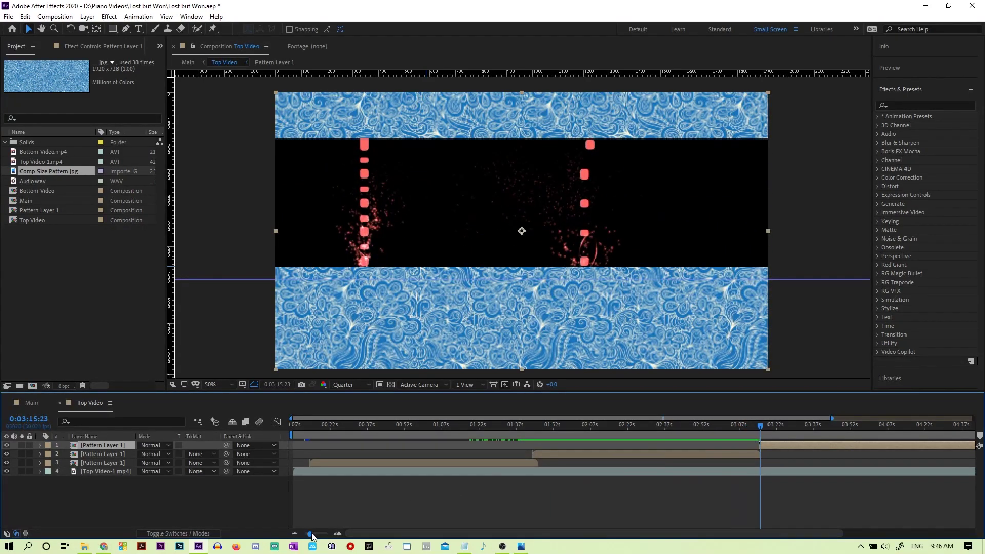
{"action": "scroll", "coordinate": [313, 537], "scroll_direction": "right", "scroll_amount": 3}
{"action": "key", "text": "semicolon"}
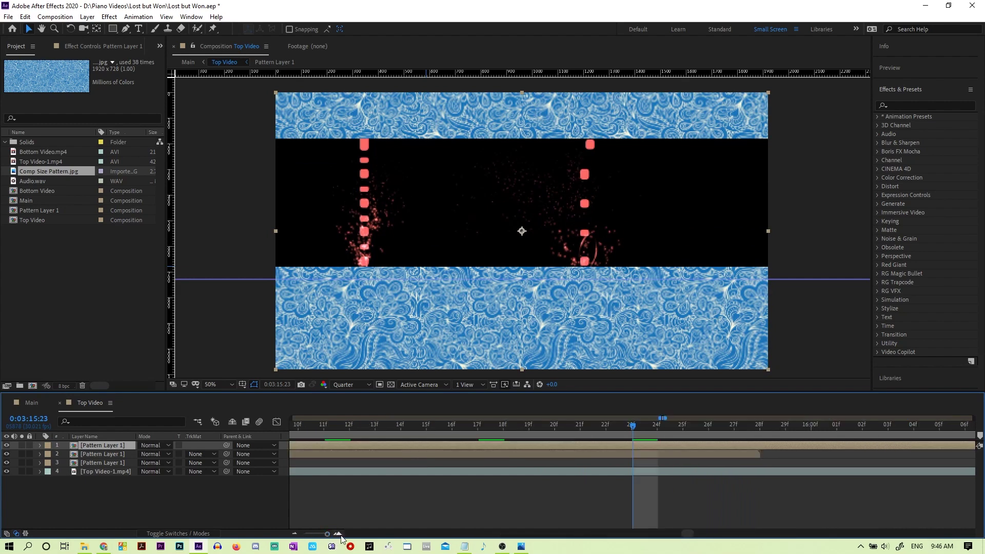
{"action": "left_click_drag", "start_coordinate": [624, 431], "coordinate": [761, 460]}
{"action": "left_click", "coordinate": [289, 385]}
{"action": "key", "text": "ctrl+c"}
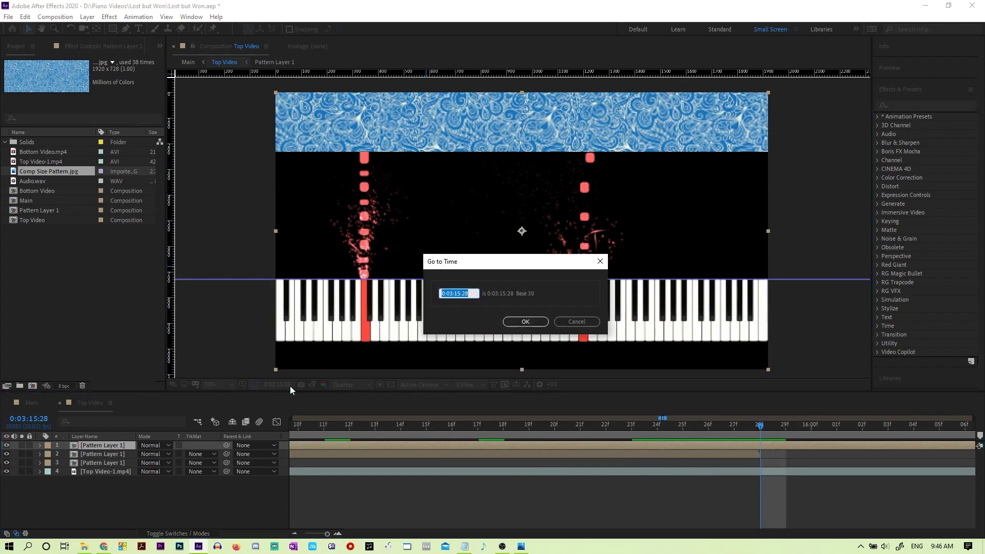
{"action": "left_click", "coordinate": [577, 321]}
Step: Add 0:03:15:28 minus 2:11 and the result 0:03:13:17 to the notes, selecting the result
{"action": "left_click", "coordinate": [465, 547]}
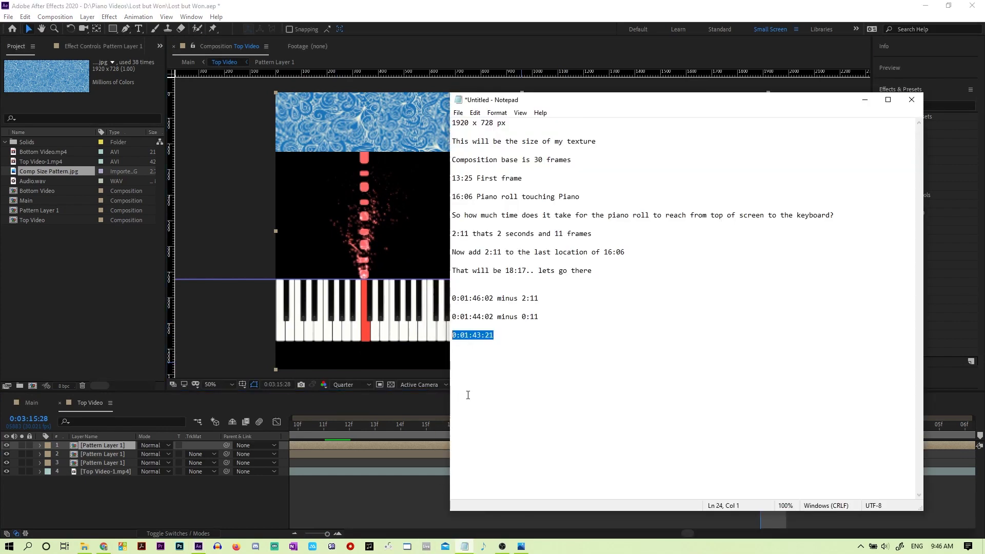
{"action": "left_click", "coordinate": [516, 339]}
{"action": "key", "text": "ctrl+v"}
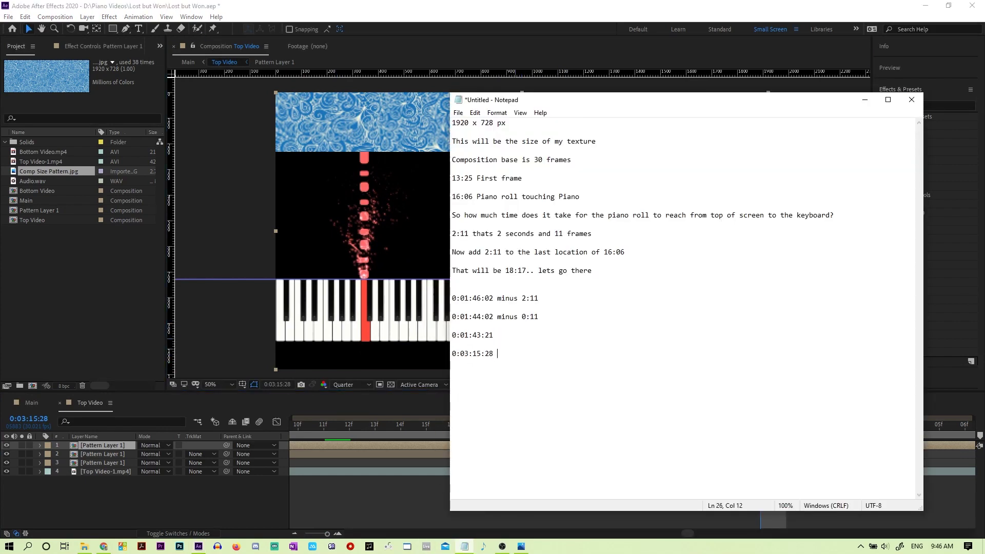
{"action": "type", "text": "minus 2:11  "}
{"action": "type", "text": "0"}
{"action": "type", "text": ":03"}
{"action": "type", "text": ":13"}
{"action": "type", "text": ":17"}
{"action": "key", "text": "shift+Home"}
{"action": "key", "text": "ctrl+c"}
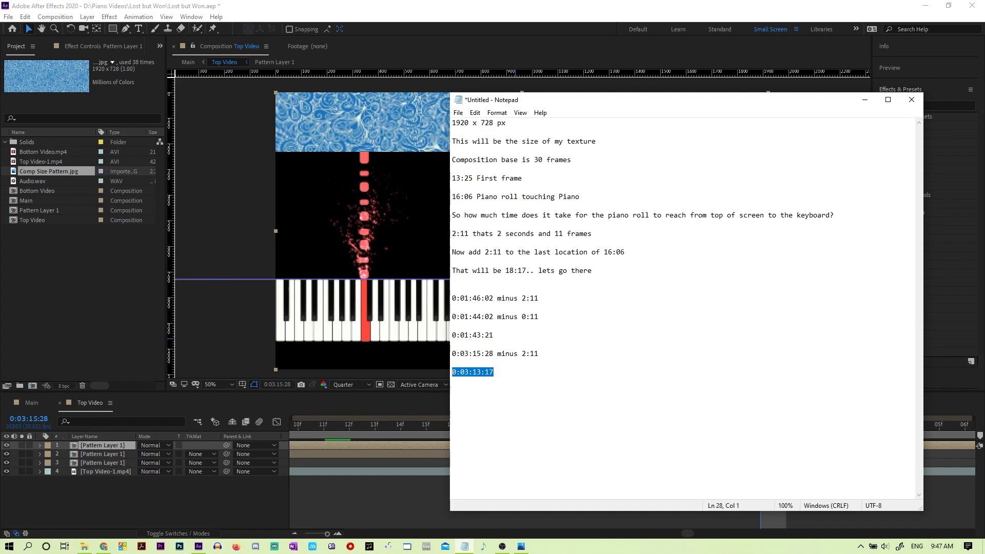
Step: Jump to 0:03:13:17, then rezoom the timeline and scrub ahead to 0:03:51:22
{"action": "left_click", "coordinate": [273, 386]}
{"action": "key", "text": "ctrl+v"}
{"action": "key", "text": "Return"}
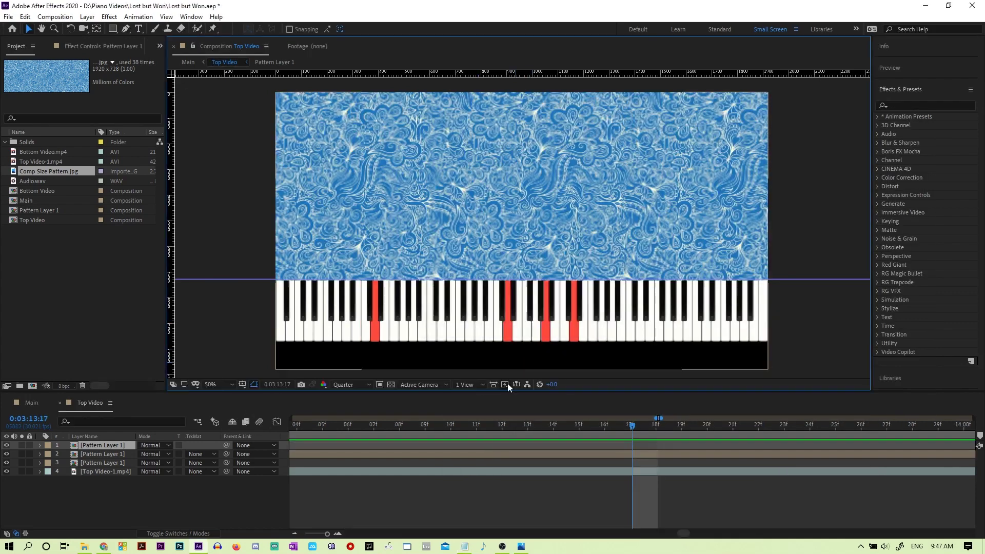
{"action": "left_click_drag", "start_coordinate": [329, 534], "coordinate": [322, 534]}
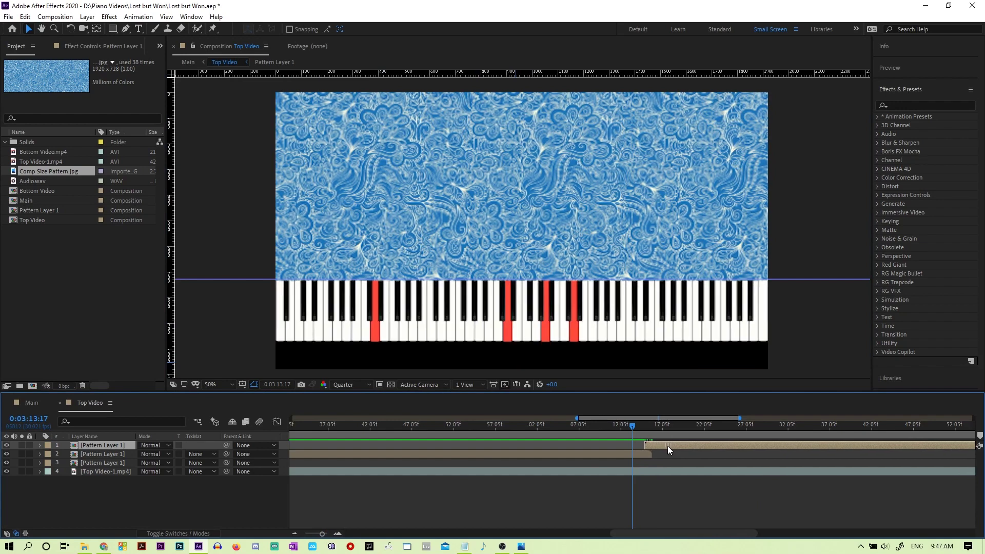
{"action": "mouse_move", "coordinate": [322, 534]}
{"action": "left_mouse_down"}
{"action": "mouse_move", "coordinate": [347, 535]}
{"action": "mouse_move", "coordinate": [308, 534]}
{"action": "left_mouse_up"}
{"action": "left_click_drag", "start_coordinate": [633, 427], "coordinate": [833, 438]}
Step: Add another pattern layer copy and move it later along the timeline
{"action": "key", "text": "ctrl+d"}
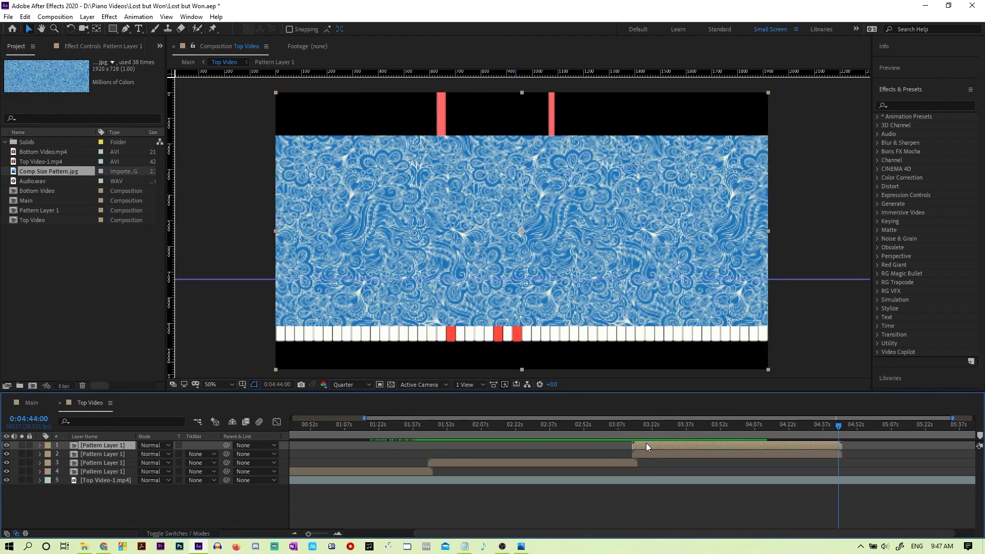
{"action": "left_click_drag", "start_coordinate": [645, 445], "coordinate": [847, 442]}
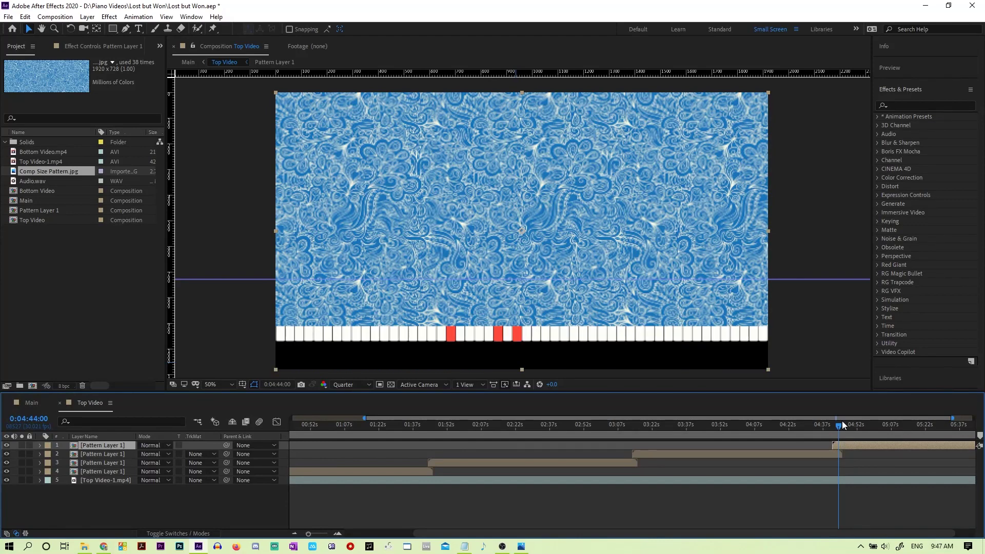
{"action": "left_click", "coordinate": [841, 429]}
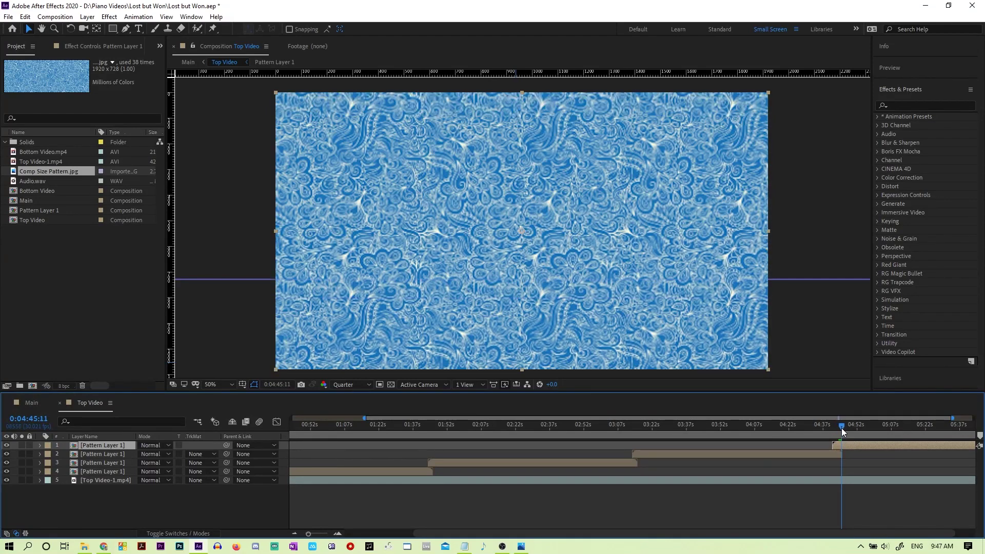
Step: Zoom to frames, scrub to 0:04:45:24 and copy that timecode
{"action": "left_click", "coordinate": [310, 536]}
{"action": "left_click_drag", "start_coordinate": [309, 536], "coordinate": [327, 536]}
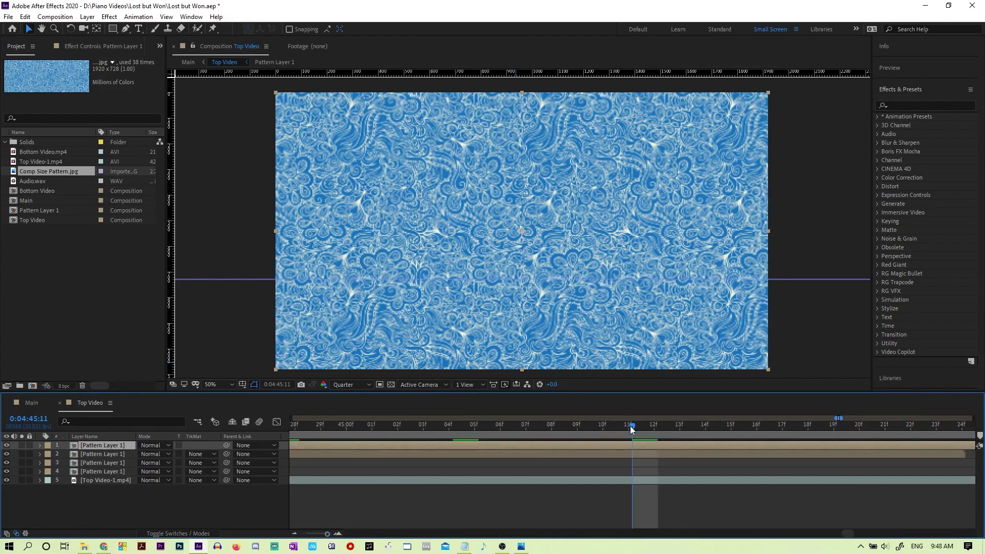
{"action": "left_click_drag", "start_coordinate": [630, 426], "coordinate": [960, 428]}
{"action": "left_click", "coordinate": [279, 384]}
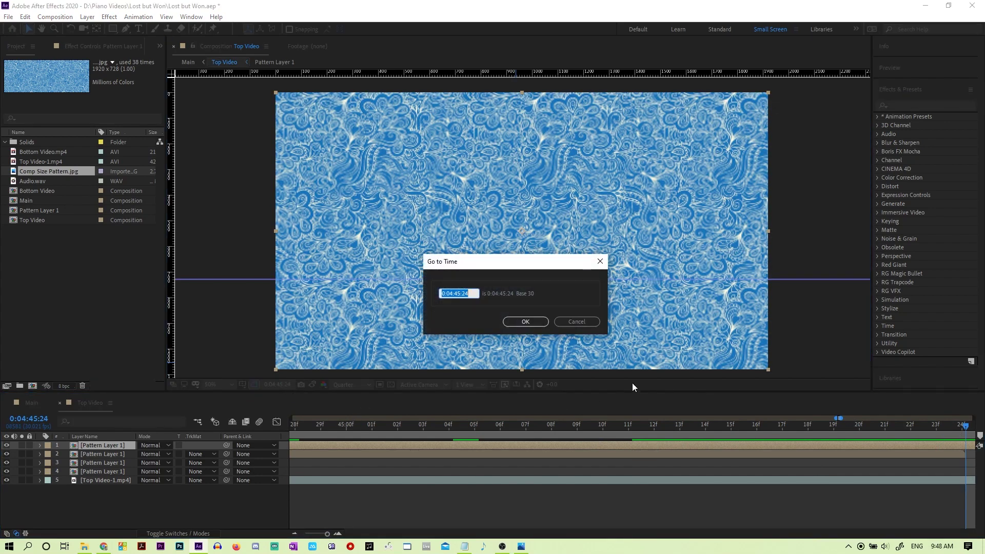
{"action": "key", "text": "ctrl+c"}
{"action": "left_click", "coordinate": [583, 322]}
Step: Note 0:04:45:24 minus 2:11 as 0:04:43:13 and enter that time in After Effects' Go to Time
{"action": "left_click", "coordinate": [464, 546]}
{"action": "left_click", "coordinate": [552, 381]}
{"action": "key", "text": "ctrl+v"}
{"action": "type", "text": "minus 2:11"}
{"action": "key", "text": "Return"}
{"action": "type", "text": "0:04:43:13"}
{"action": "key", "text": "shift+Home"}
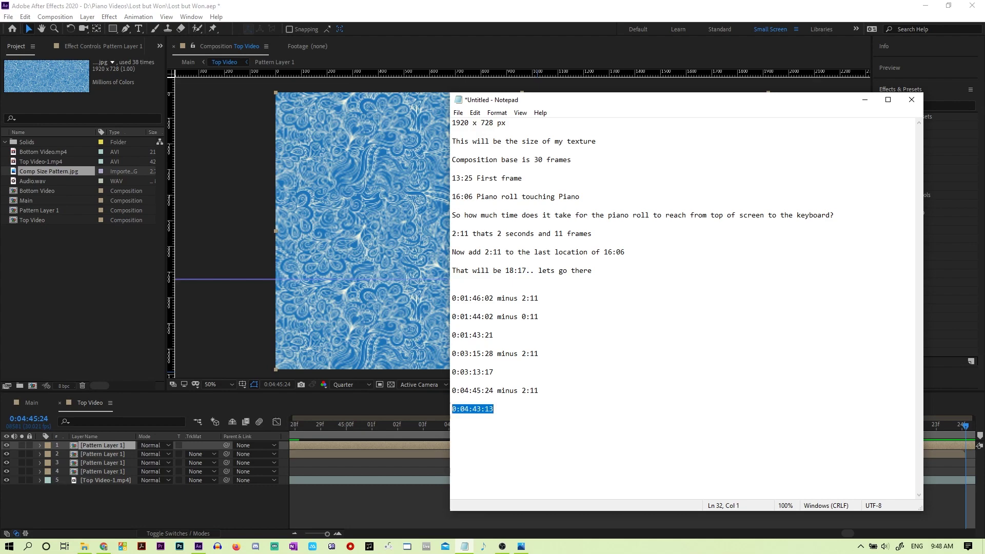
{"action": "left_click", "coordinate": [287, 386]}
{"action": "key", "text": "ctrl+v"}
{"action": "left_click", "coordinate": [521, 325]}
{"action": "left_click_drag", "start_coordinate": [327, 534], "coordinate": [322, 534]}
{"action": "left_click_drag", "start_coordinate": [643, 443], "coordinate": [657, 443]}
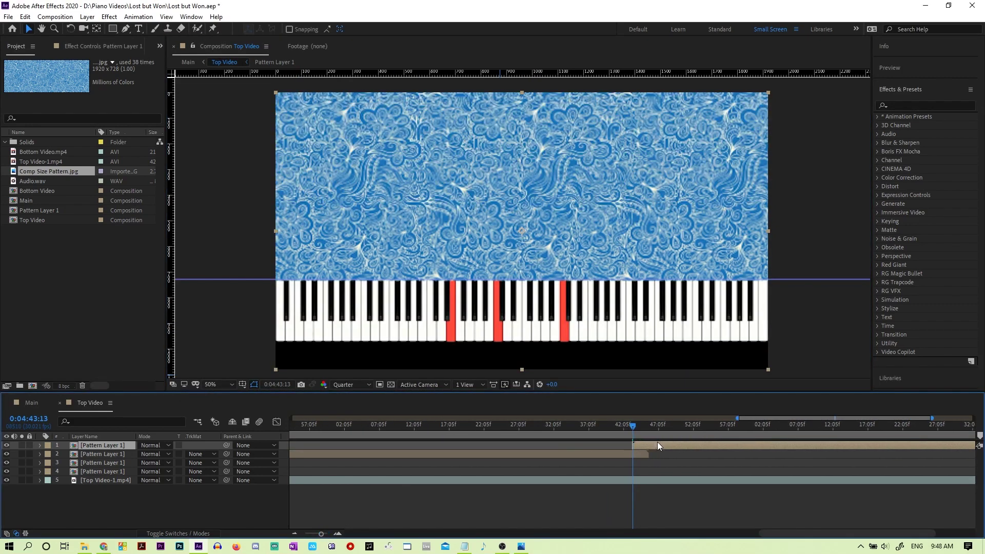
{"action": "left_click_drag", "start_coordinate": [321, 533], "coordinate": [327, 533]}
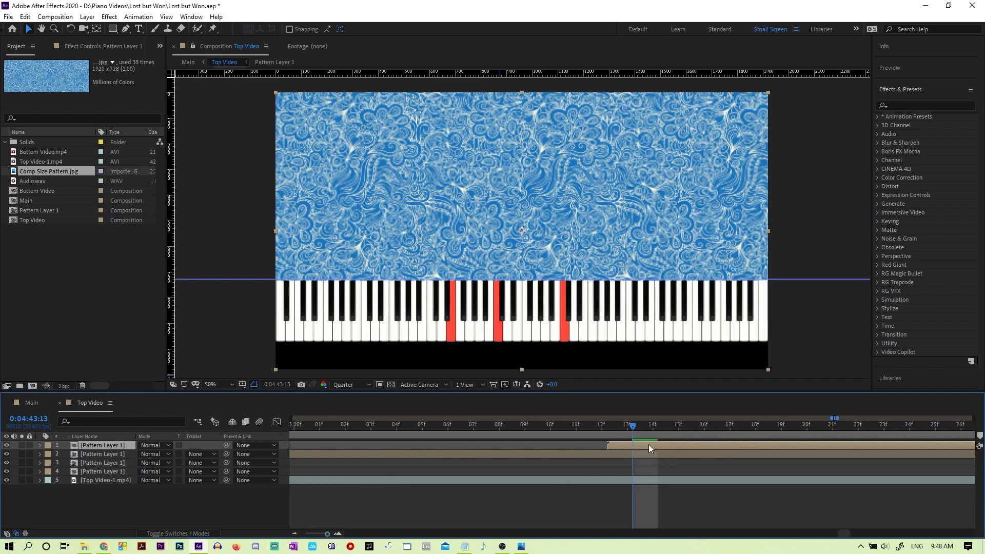
{"action": "left_click_drag", "start_coordinate": [327, 534], "coordinate": [312, 534]}
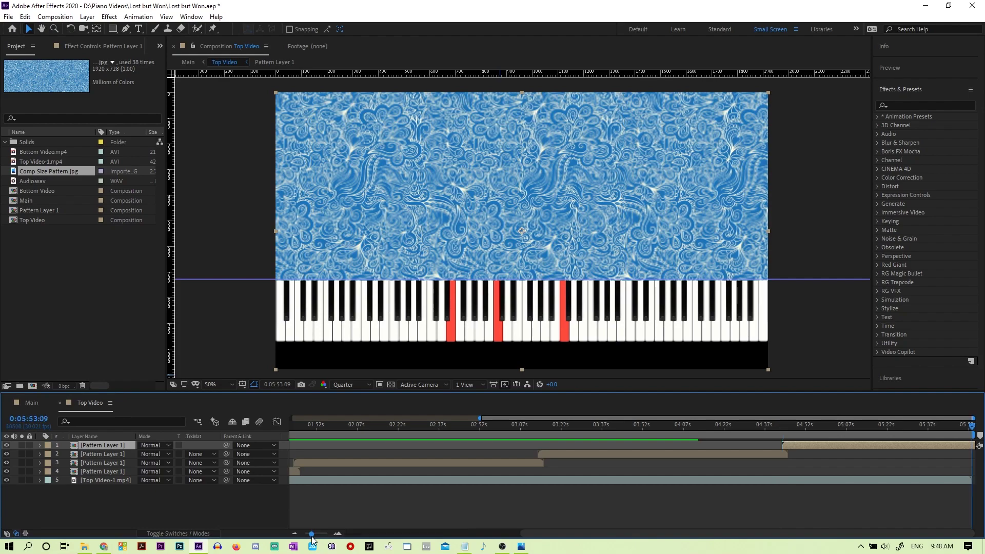
{"action": "key", "text": "End"}
{"action": "key", "text": "space"}
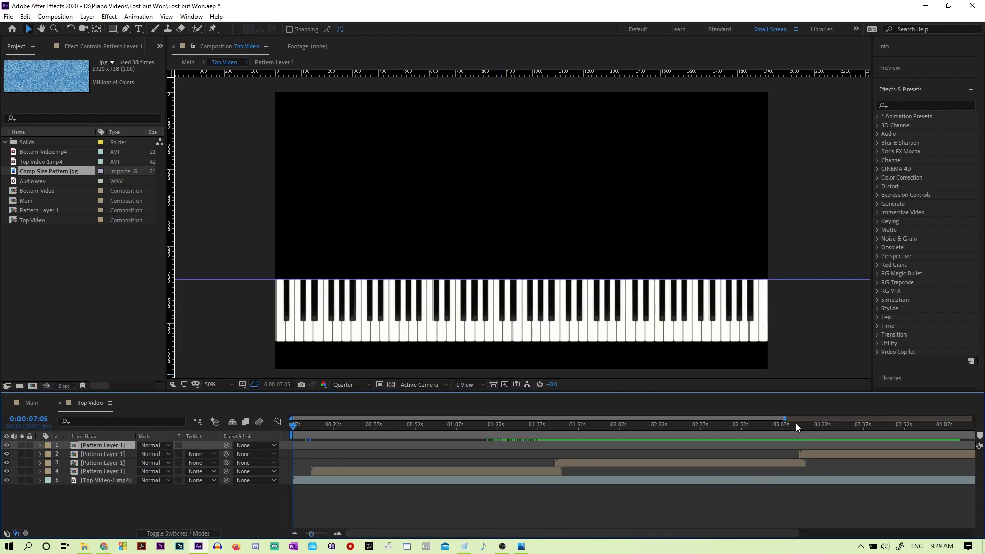
{"action": "left_click", "coordinate": [795, 423]}
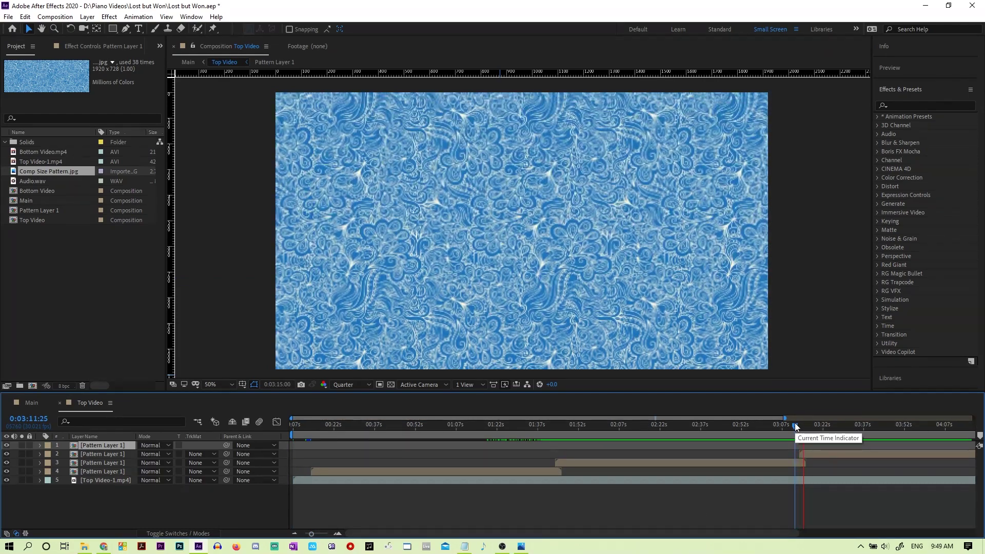
{"action": "key", "text": "space"}
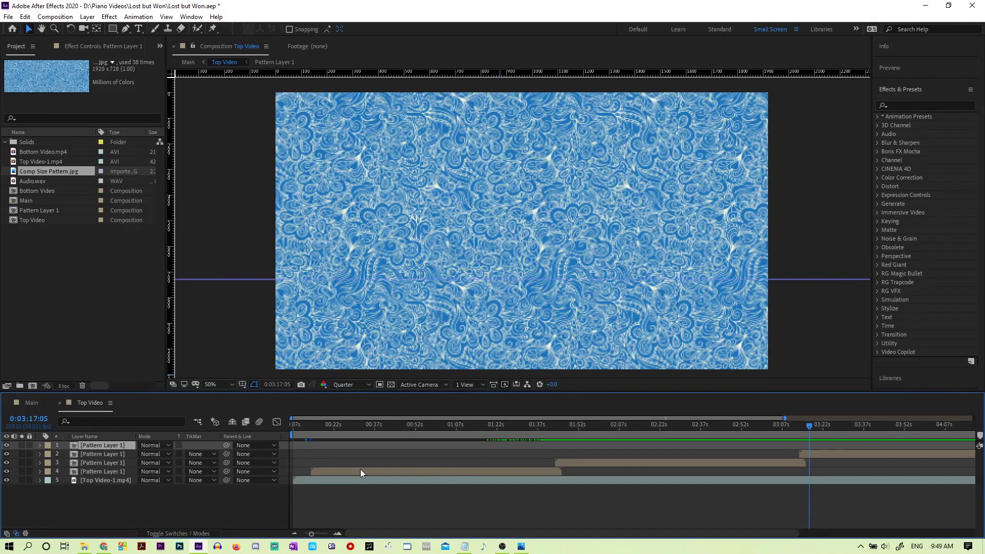
Step: Pre-compose the four selected Pattern Layer 1 copies into one composition named 'Pattern'
{"action": "left_click", "coordinate": [118, 472], "text": "shift"}
{"action": "right_click", "coordinate": [110, 453]}
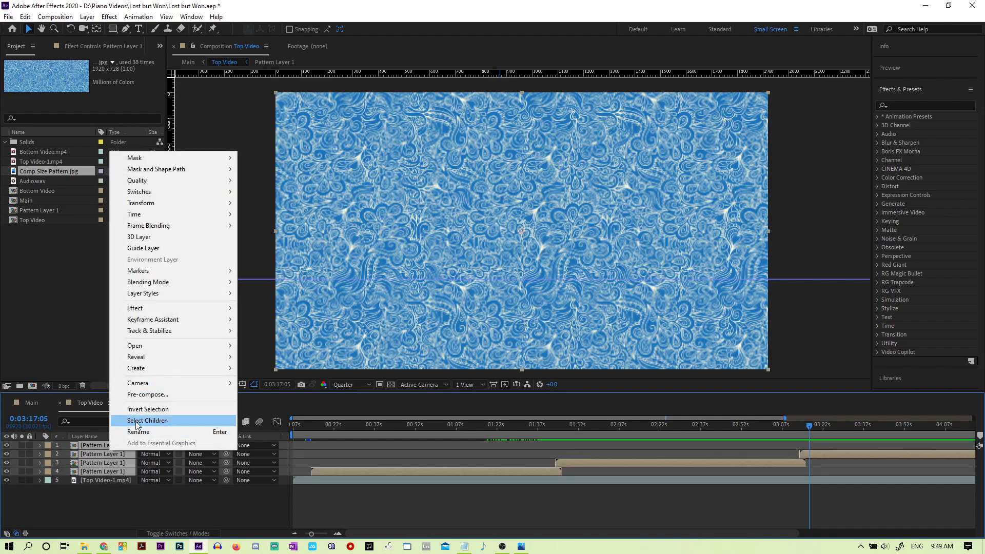
{"action": "left_click", "coordinate": [148, 395]}
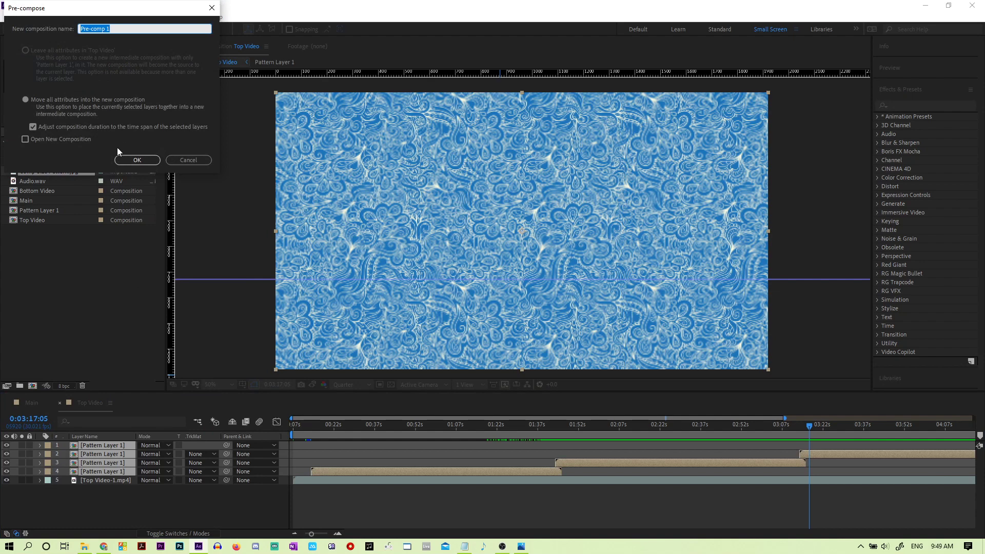
{"action": "type", "text": "Pattern"}
{"action": "key", "text": "Return"}
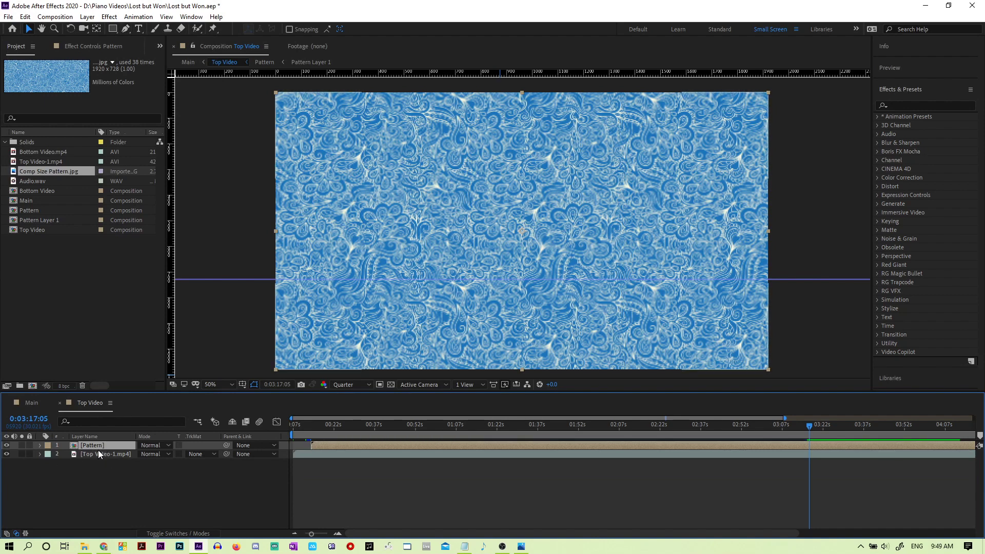
Step: Set the piano video's track matte to Luma Matte from the Pattern layer
{"action": "left_click", "coordinate": [176, 534]}
{"action": "left_click", "coordinate": [177, 534]}
{"action": "left_click", "coordinate": [203, 456]}
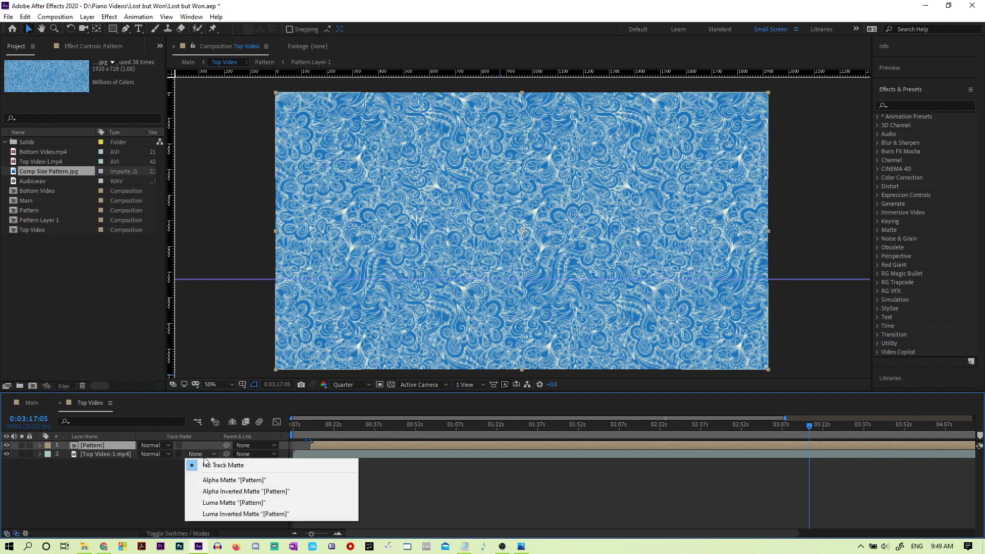
{"action": "left_click", "coordinate": [208, 502]}
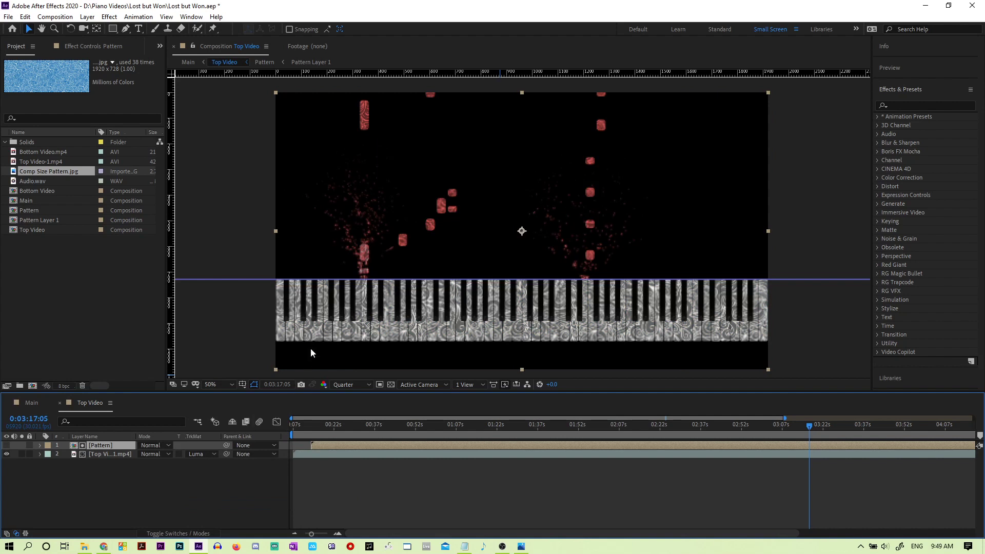
Step: Set preview resolution to Full and open the Main composition
{"action": "left_click", "coordinate": [342, 385]}
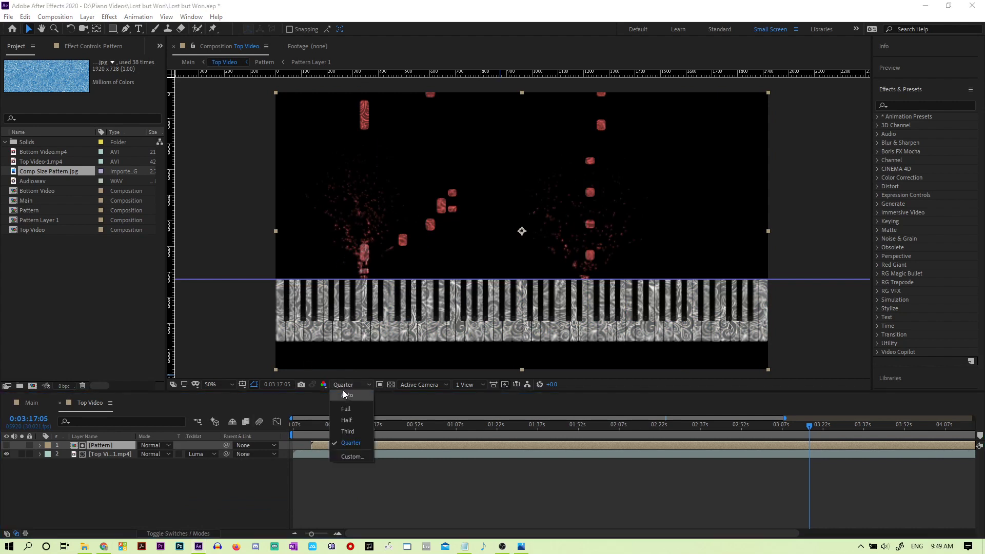
{"action": "left_click", "coordinate": [341, 408]}
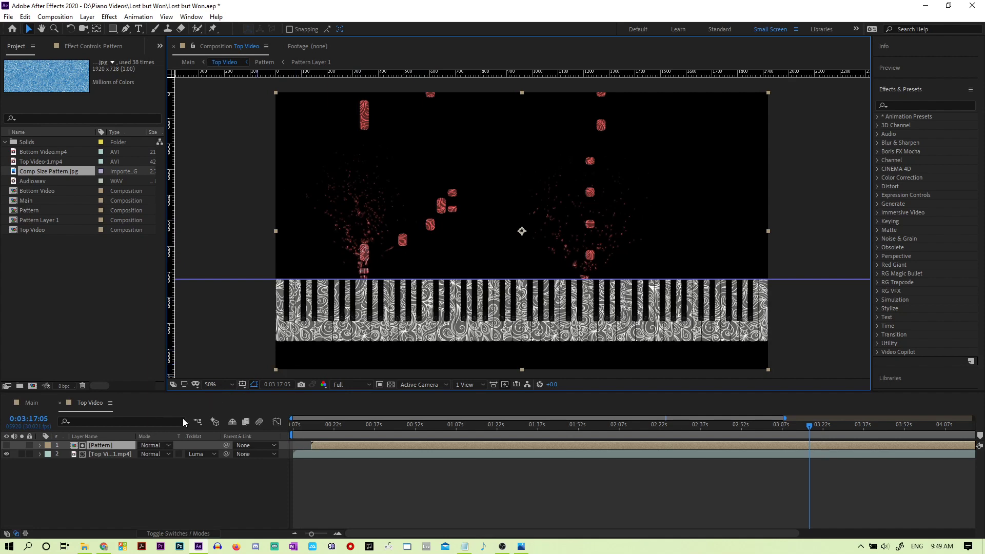
{"action": "left_click", "coordinate": [32, 402]}
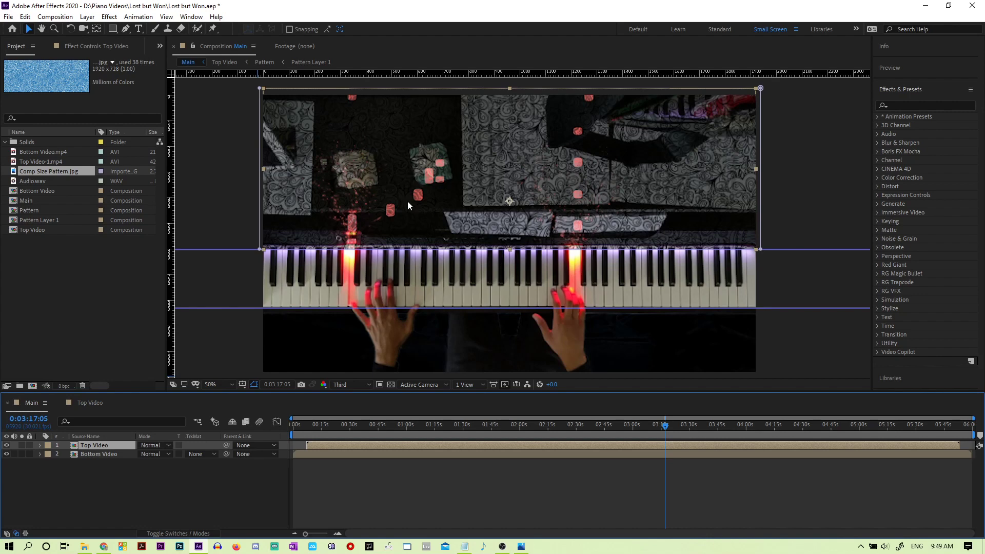
Step: With no layers selected, start a new 1920×1080 black solid with Ctrl+Y
{"action": "left_click", "coordinate": [107, 495]}
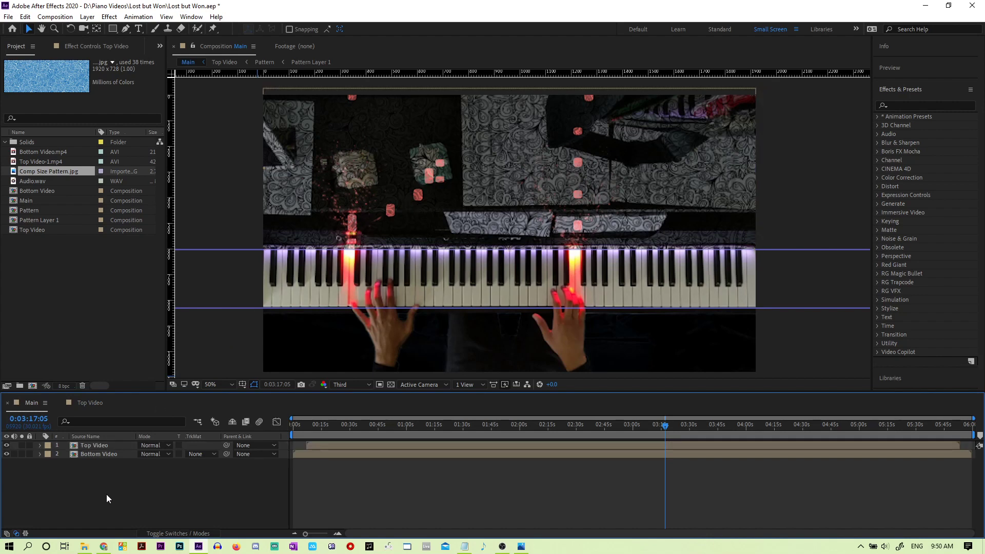
{"action": "key", "text": "ctrl+y"}
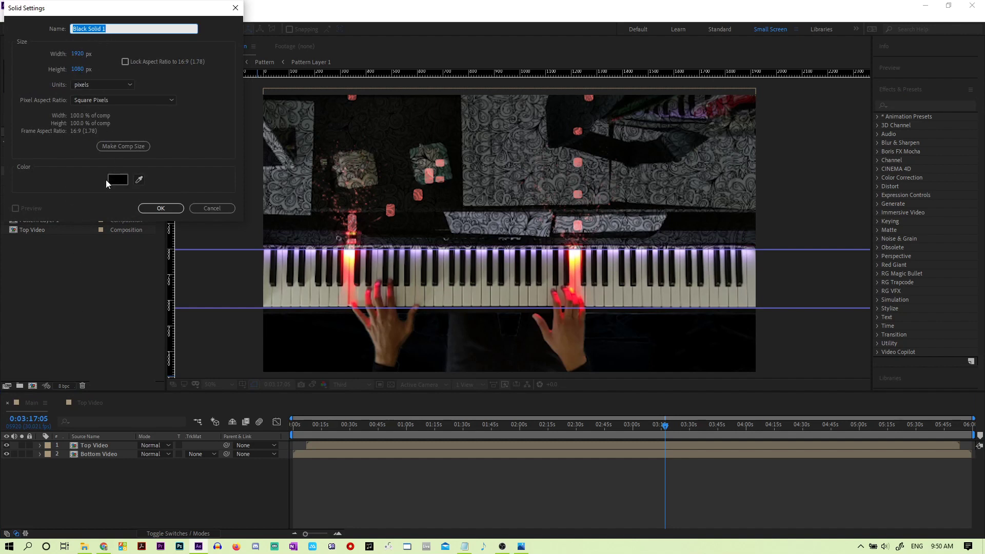
Step: Create Black Solid 1, move it below Top Video, and hide Top Video
{"action": "left_click", "coordinate": [174, 209]}
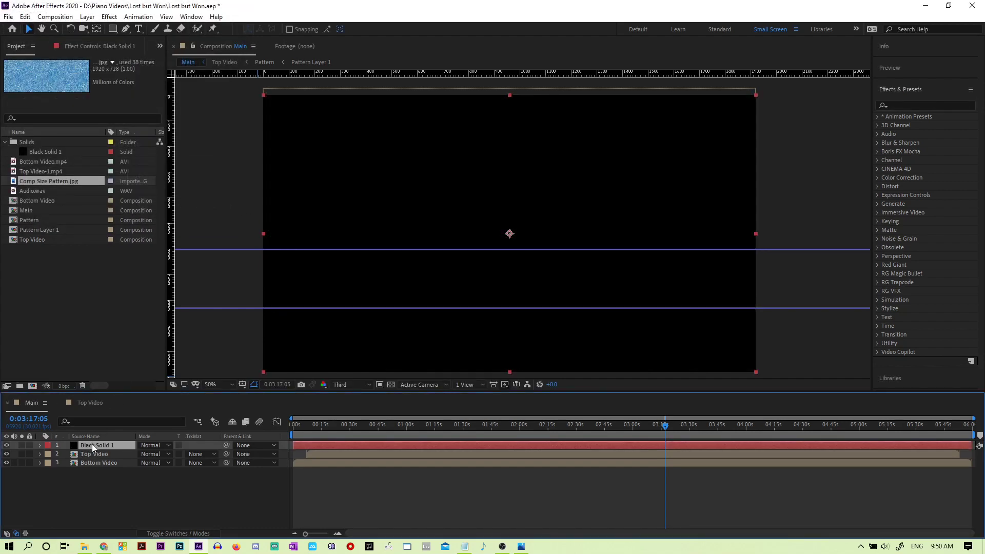
{"action": "left_click_drag", "start_coordinate": [89, 444], "coordinate": [90, 457]}
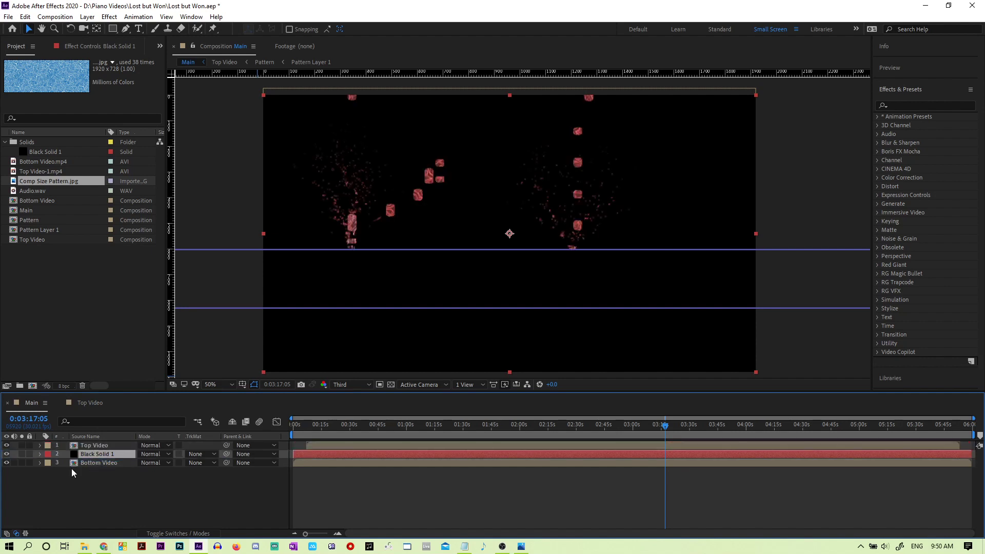
{"action": "left_click", "coordinate": [6, 445]}
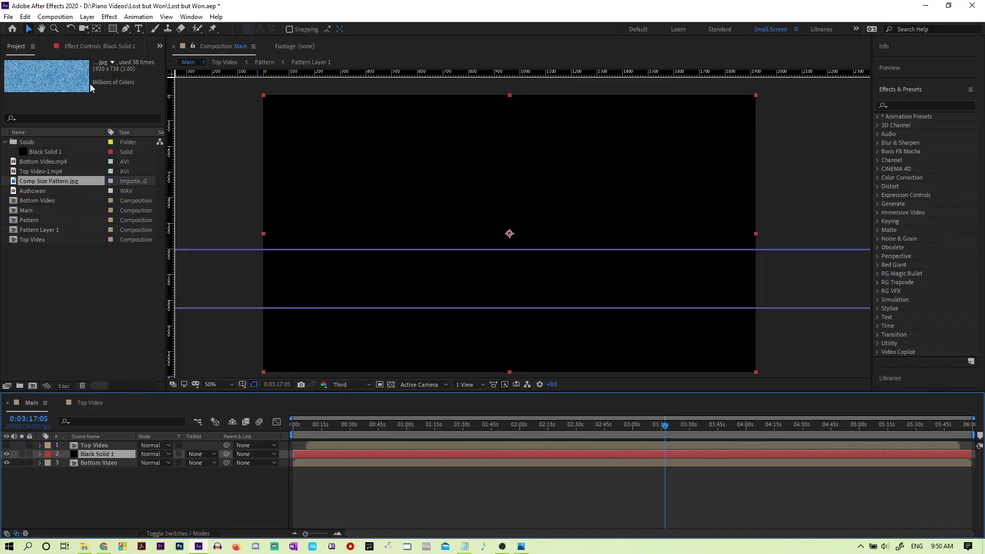
Step: Mask Black Solid 1 with a rectangle covering the area above the keyboard
{"action": "left_click", "coordinate": [112, 29]}
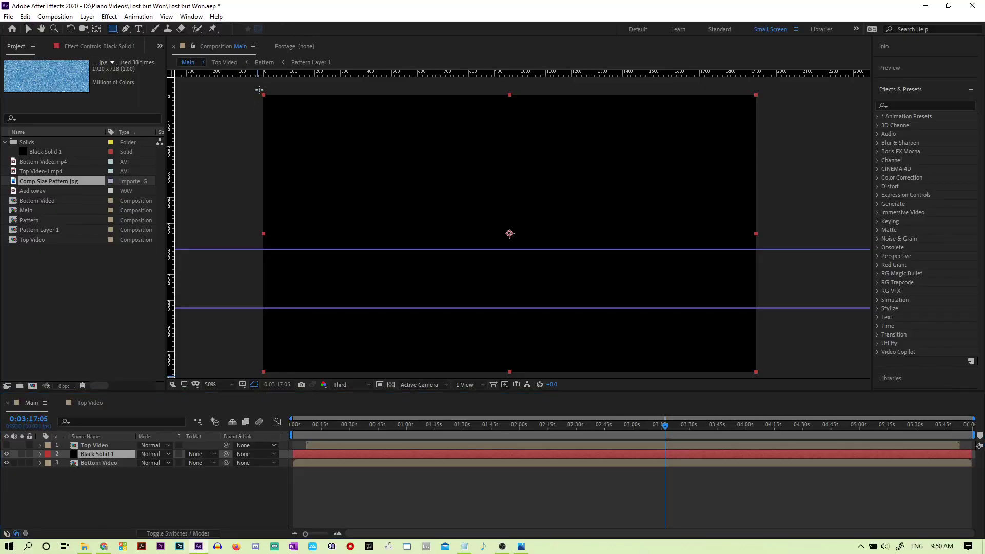
{"action": "left_click_drag", "start_coordinate": [259, 91], "coordinate": [759, 251]}
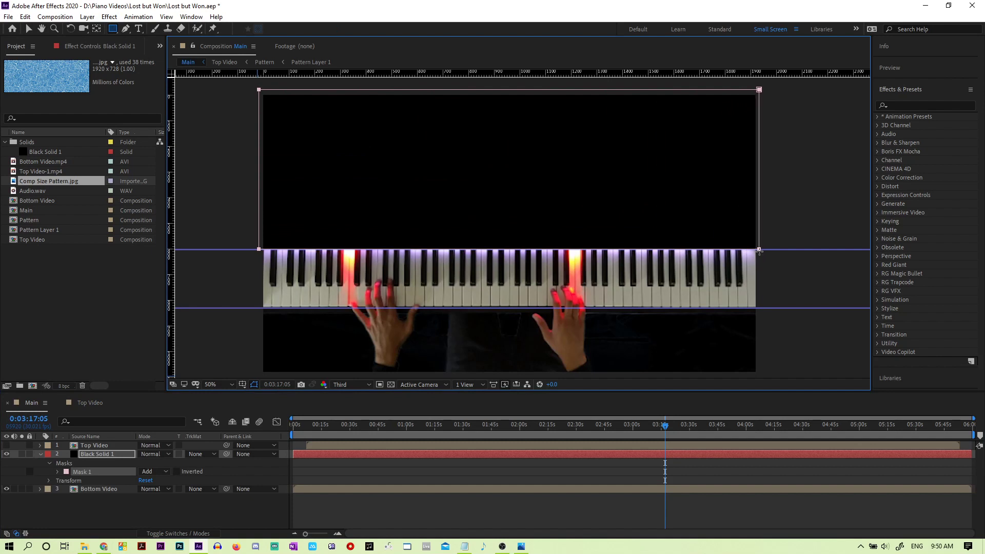
{"action": "left_click", "coordinate": [40, 454]}
{"action": "left_click", "coordinate": [6, 445]}
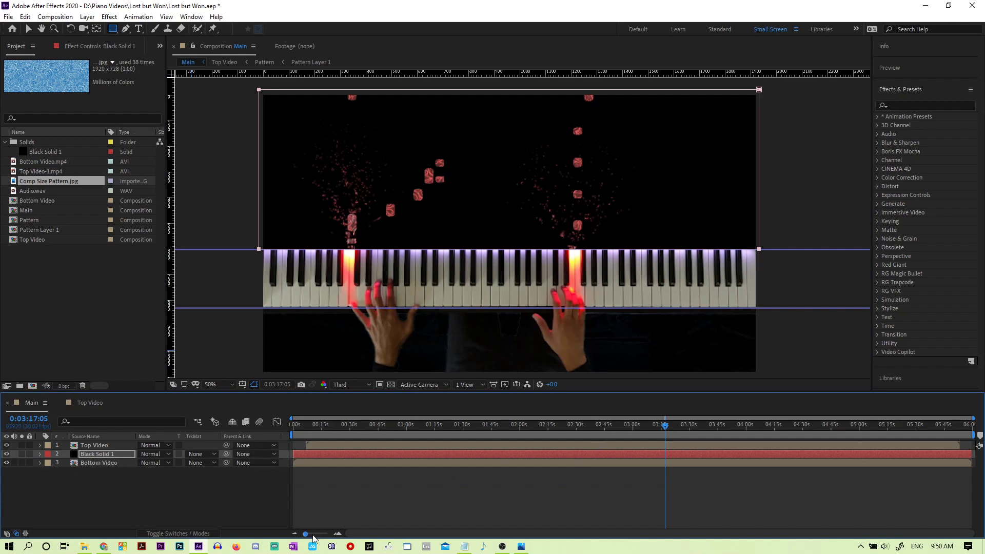
{"action": "left_click_drag", "start_coordinate": [666, 429], "coordinate": [508, 436]}
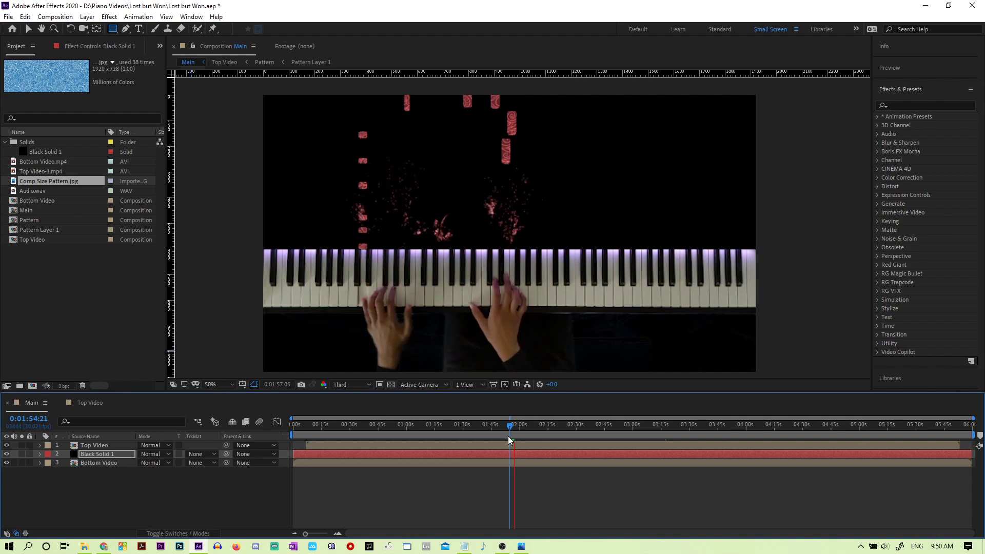
{"action": "left_click", "coordinate": [495, 147]}
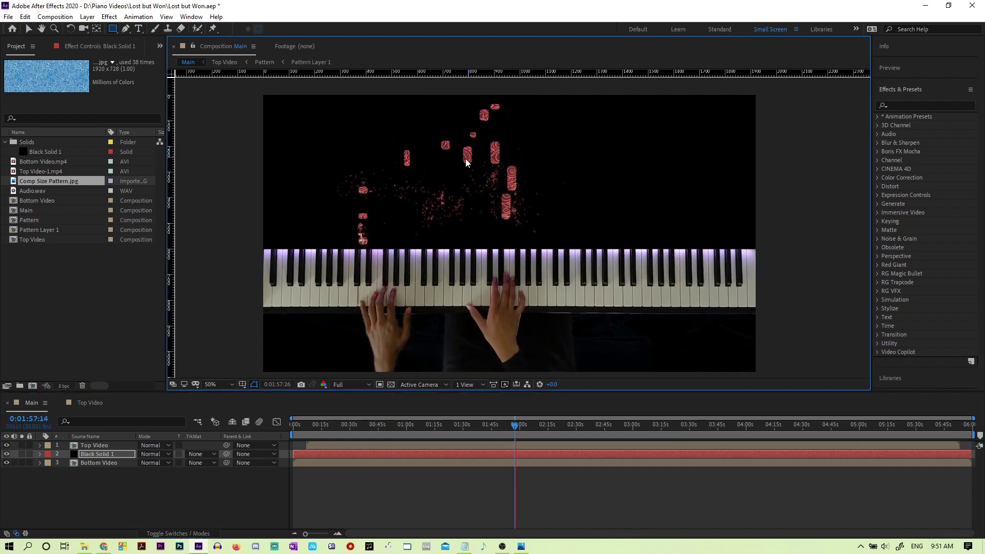